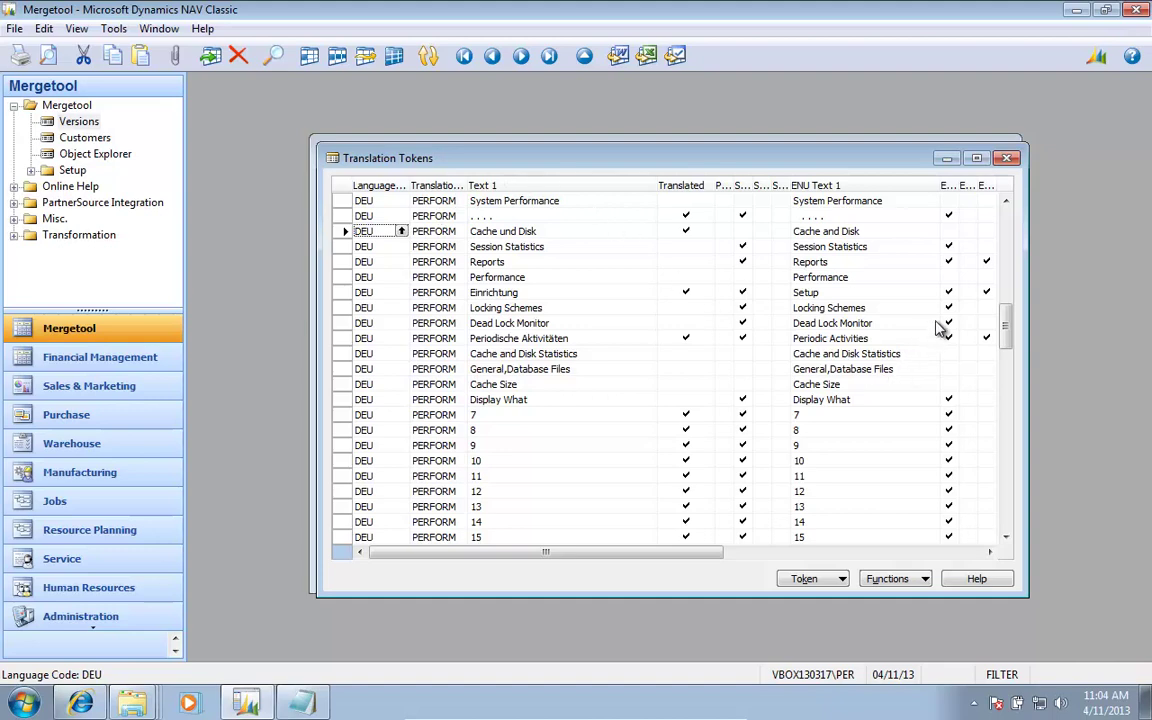
- Close the translation tokens list and open the translation file export for version PERFORMANCE0.25
{"action": "left_click_drag", "start_coordinate": [1007, 343], "coordinate": [1008, 226]}
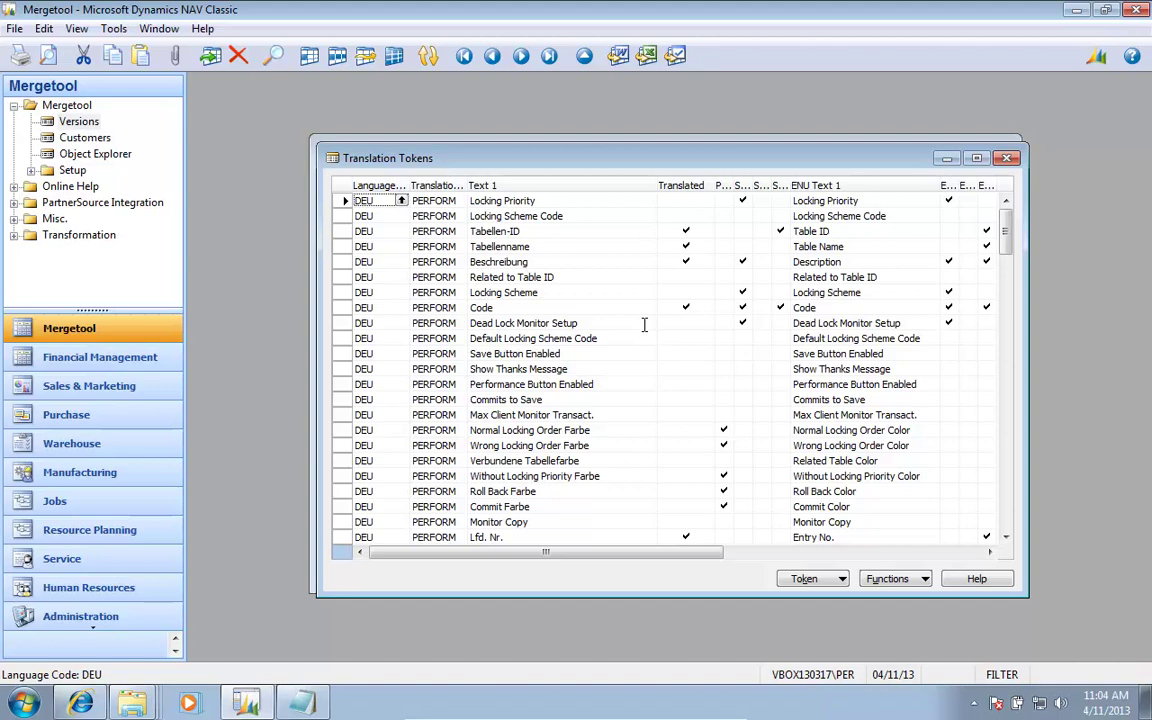
{"action": "key", "text": "Escape"}
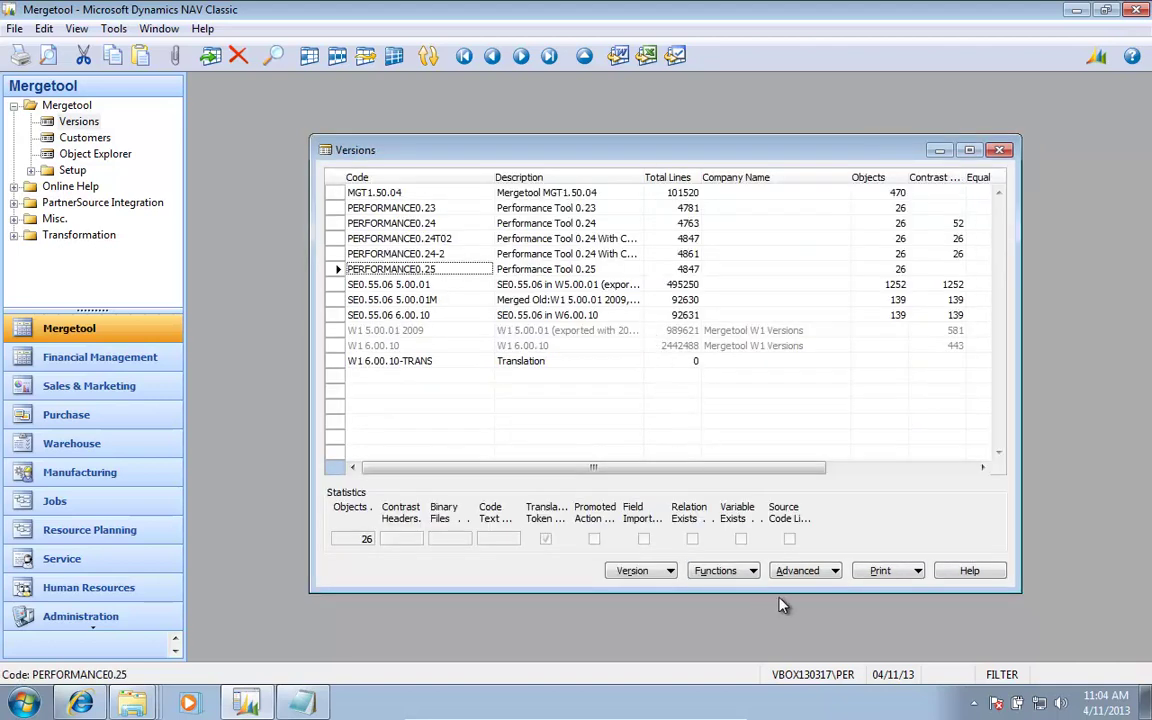
{"action": "left_click", "coordinate": [809, 576]}
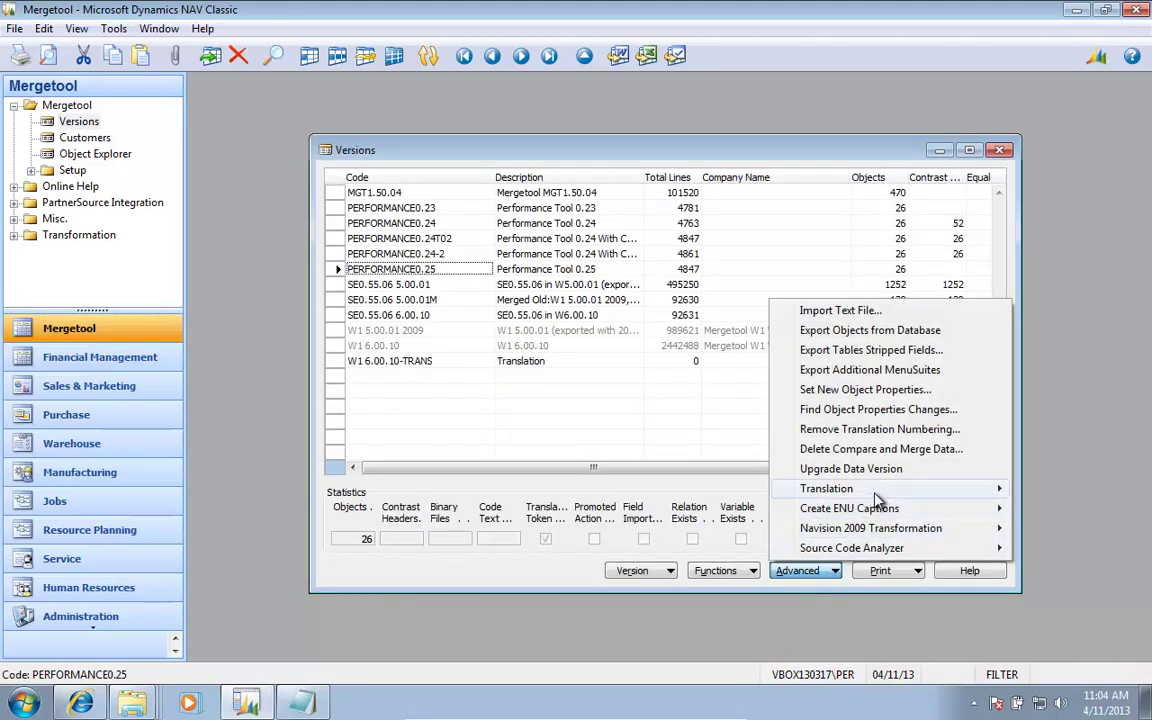
{"action": "mouse_move", "coordinate": [905, 492]}
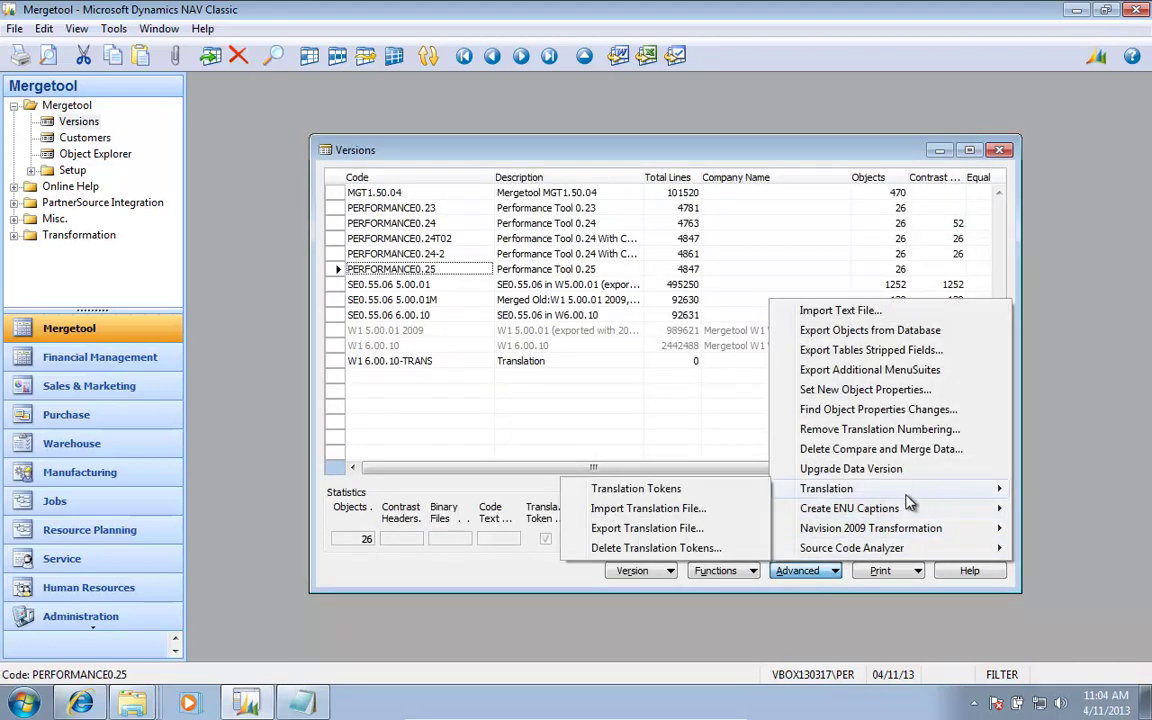
{"action": "left_click", "coordinate": [620, 530]}
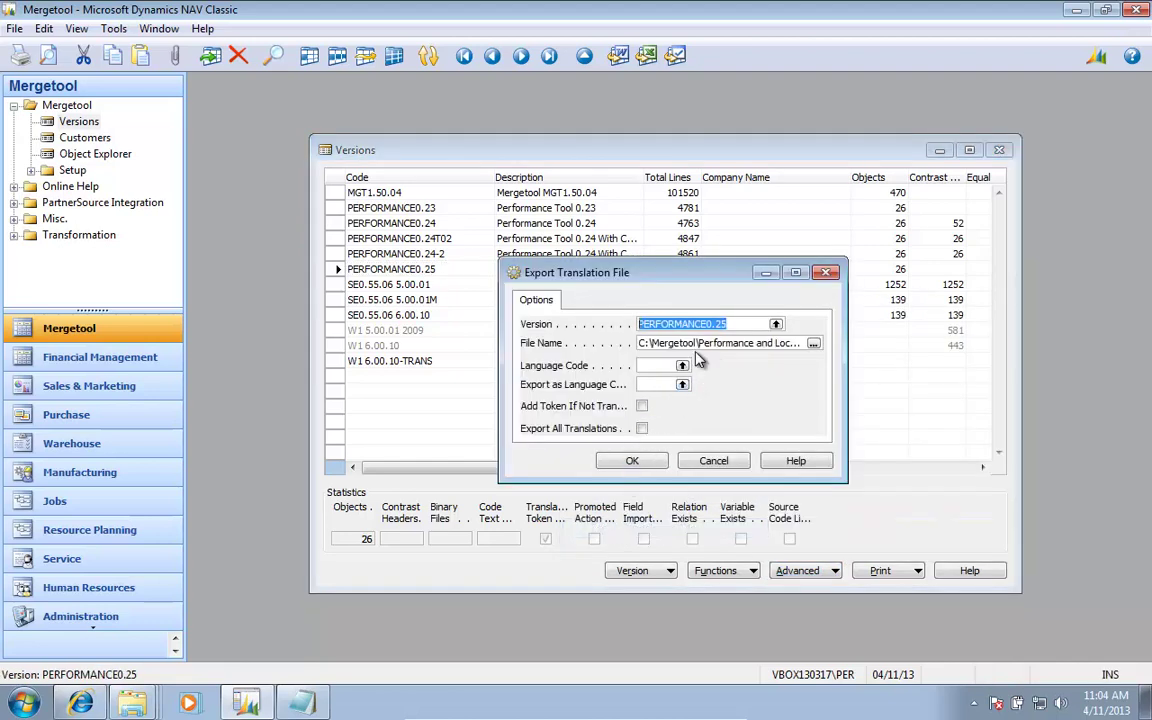
- Set Language Code and Export as Language Code to DEU, and enable adding the token to texts that are not translated
{"action": "left_click", "coordinate": [682, 365]}
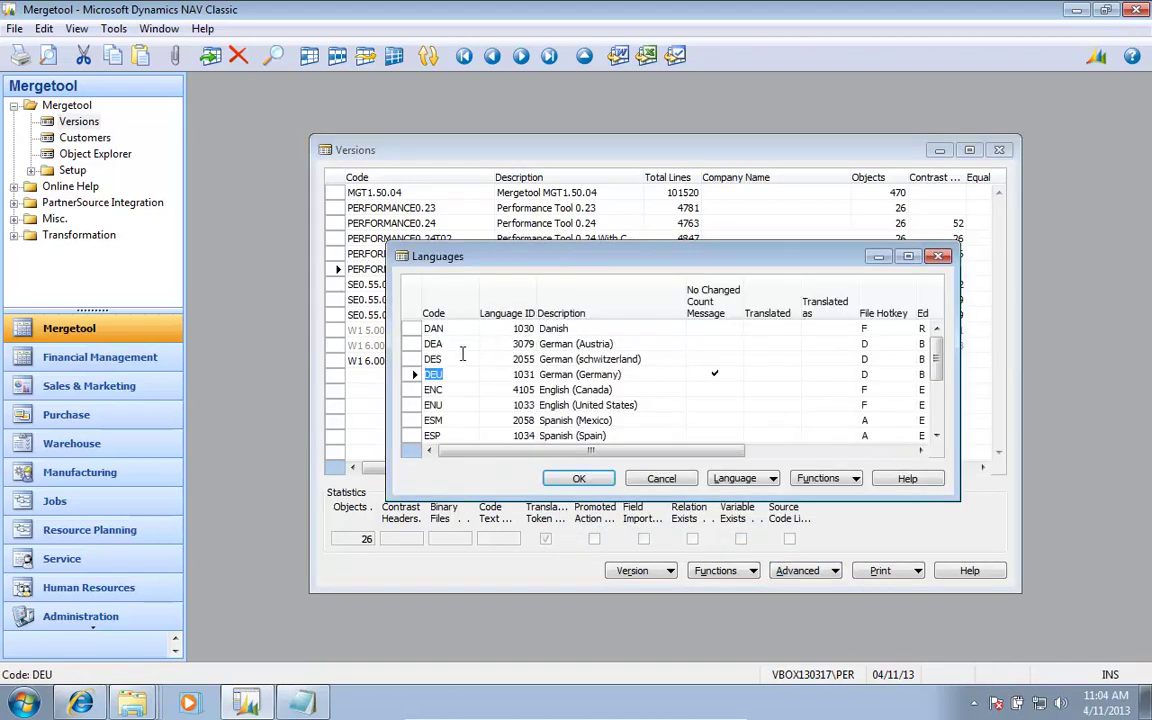
{"action": "left_click", "coordinate": [579, 478]}
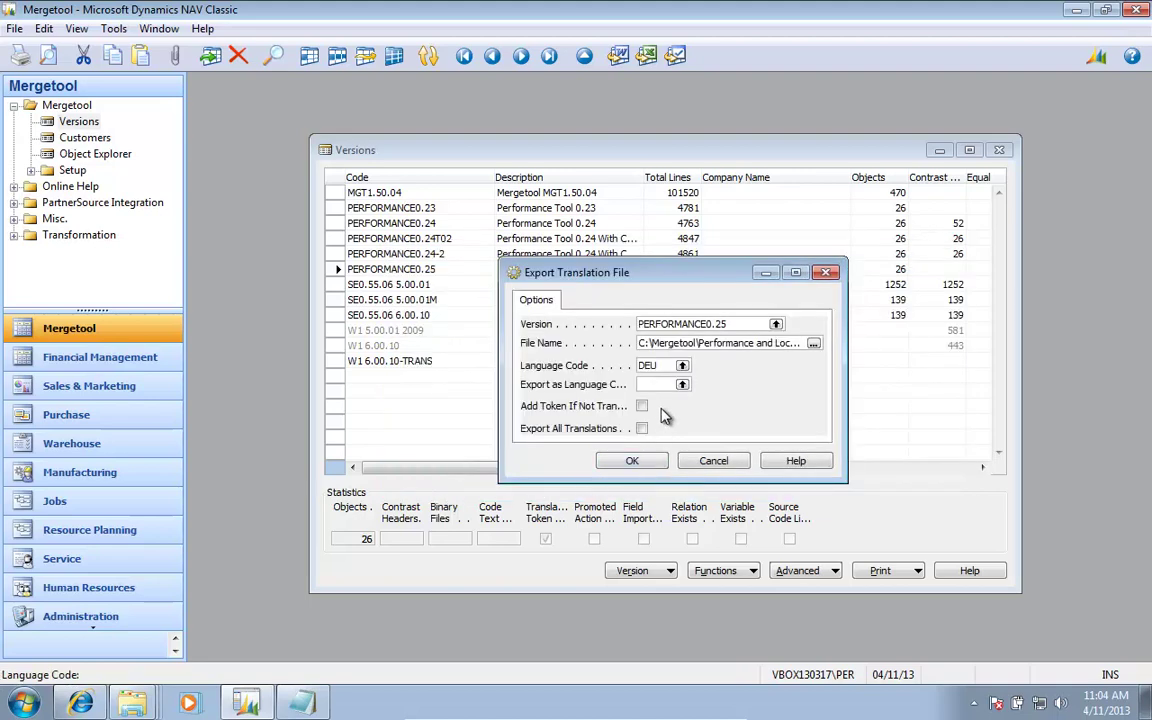
{"action": "key", "text": "F6"}
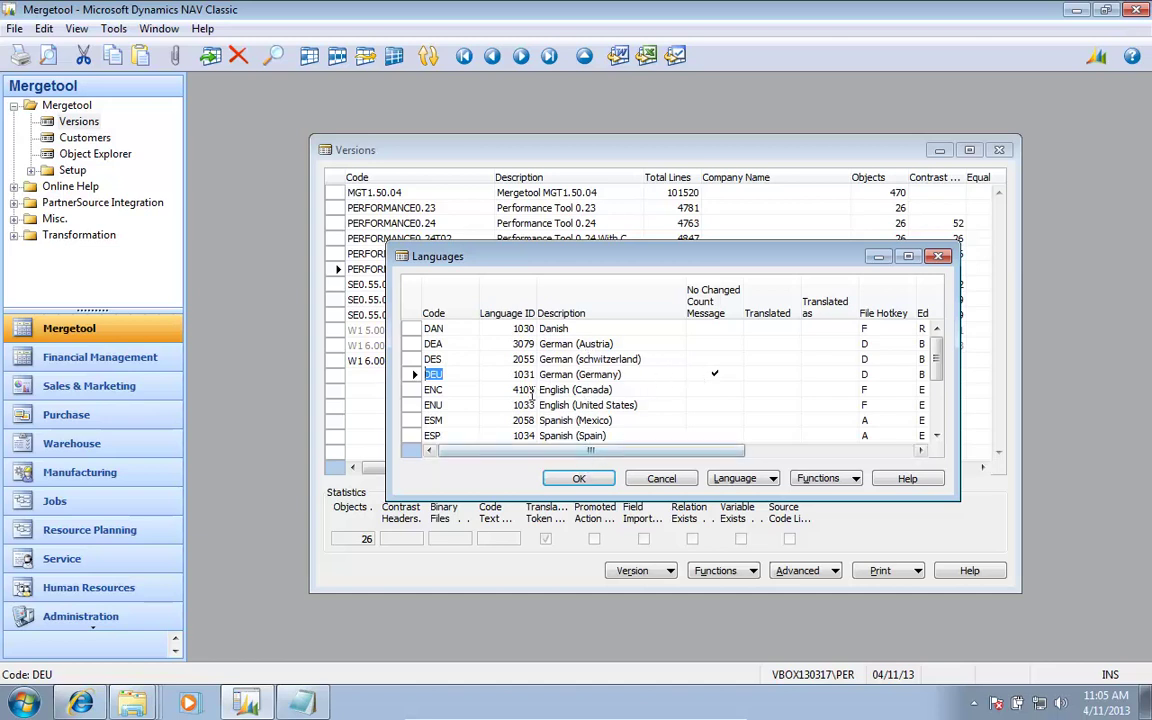
{"action": "left_click", "coordinate": [596, 482]}
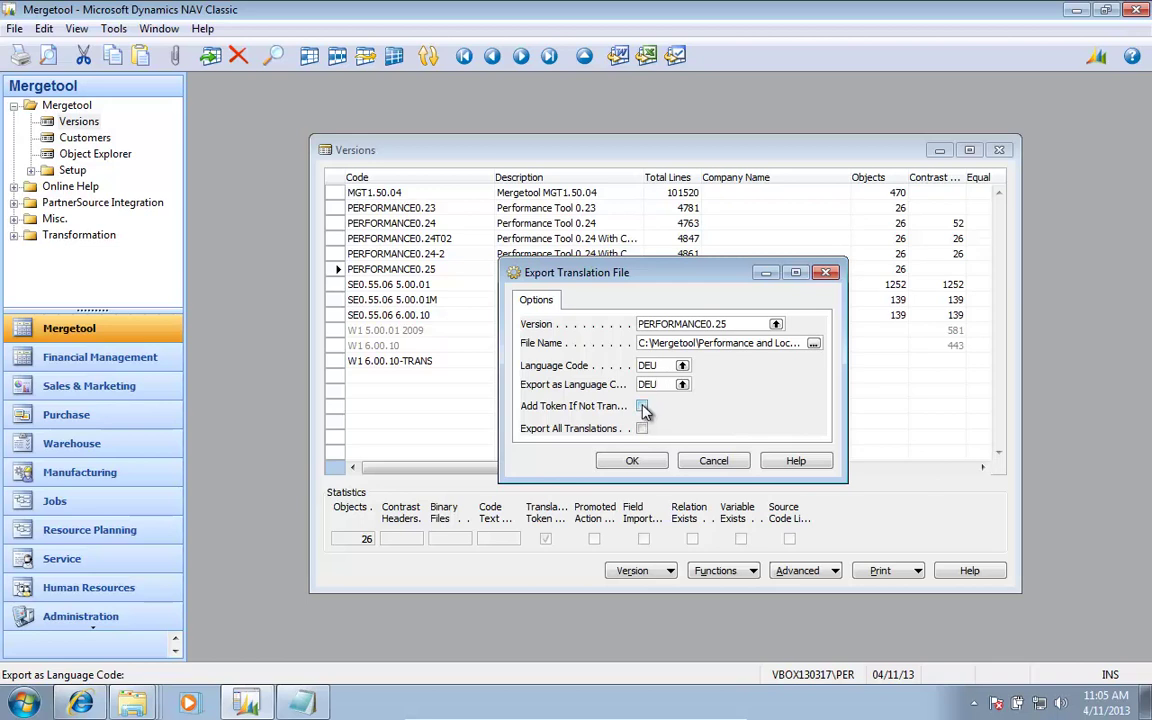
{"action": "left_click", "coordinate": [642, 407]}
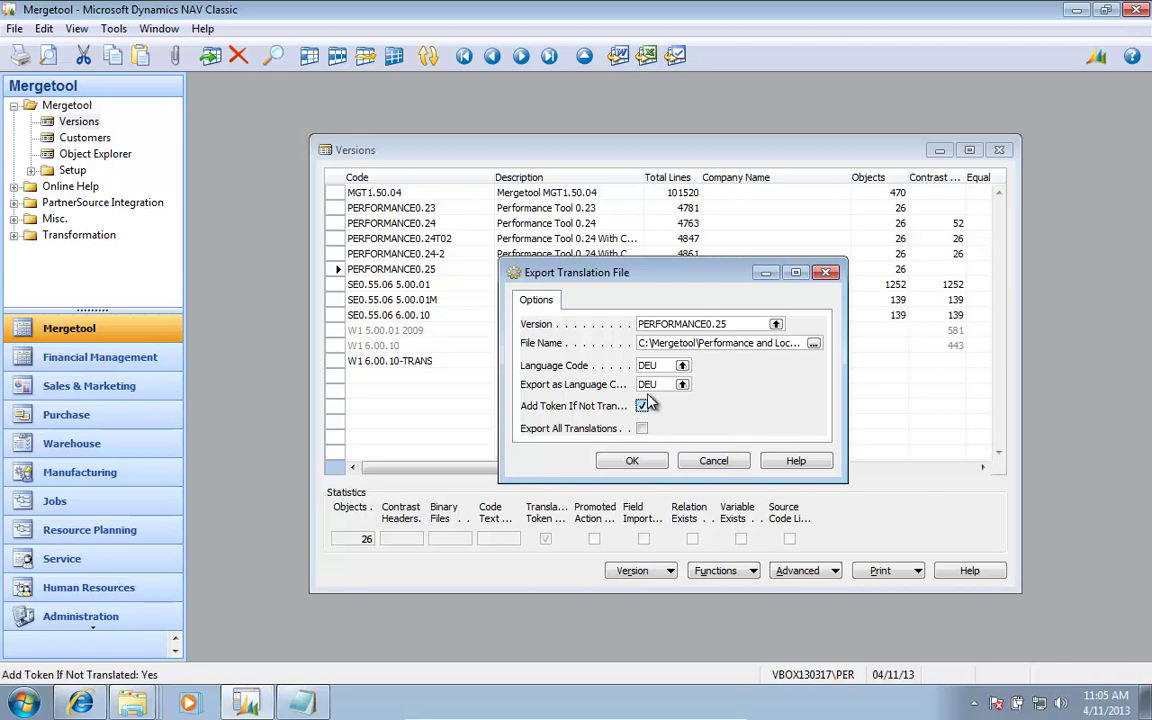
- Change the export file name to performance025-t-DEU.txt and export the translation tokens
{"action": "left_click", "coordinate": [709, 345]}
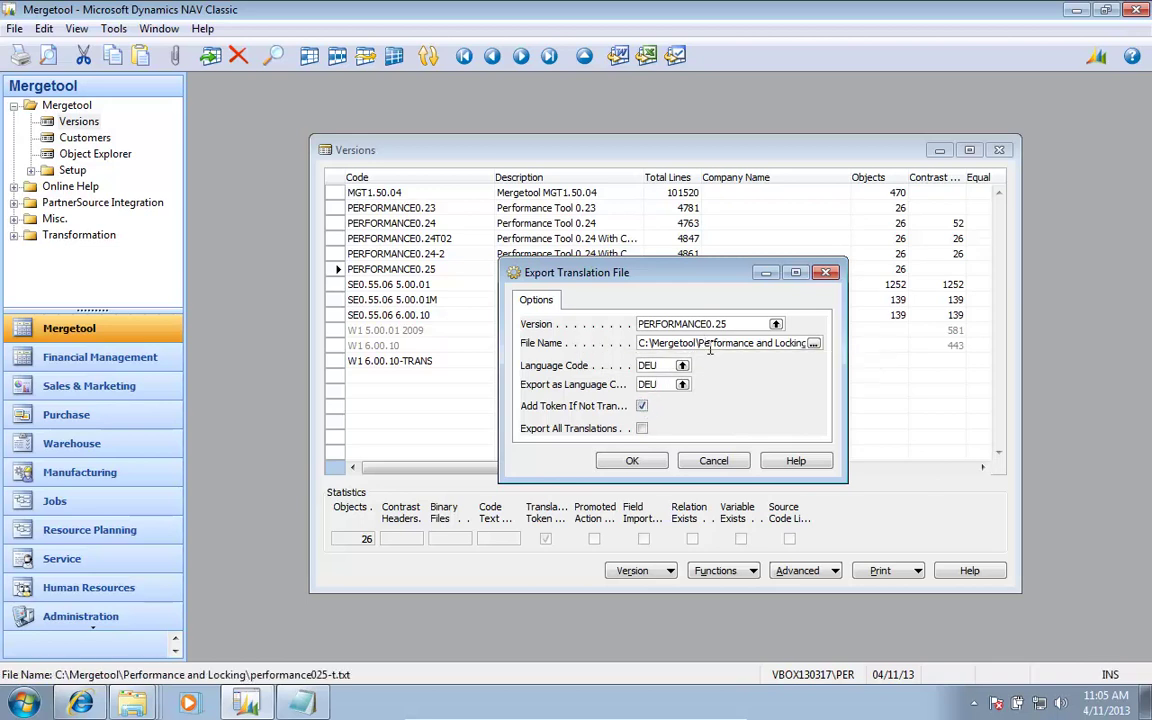
{"action": "key", "text": "End"}
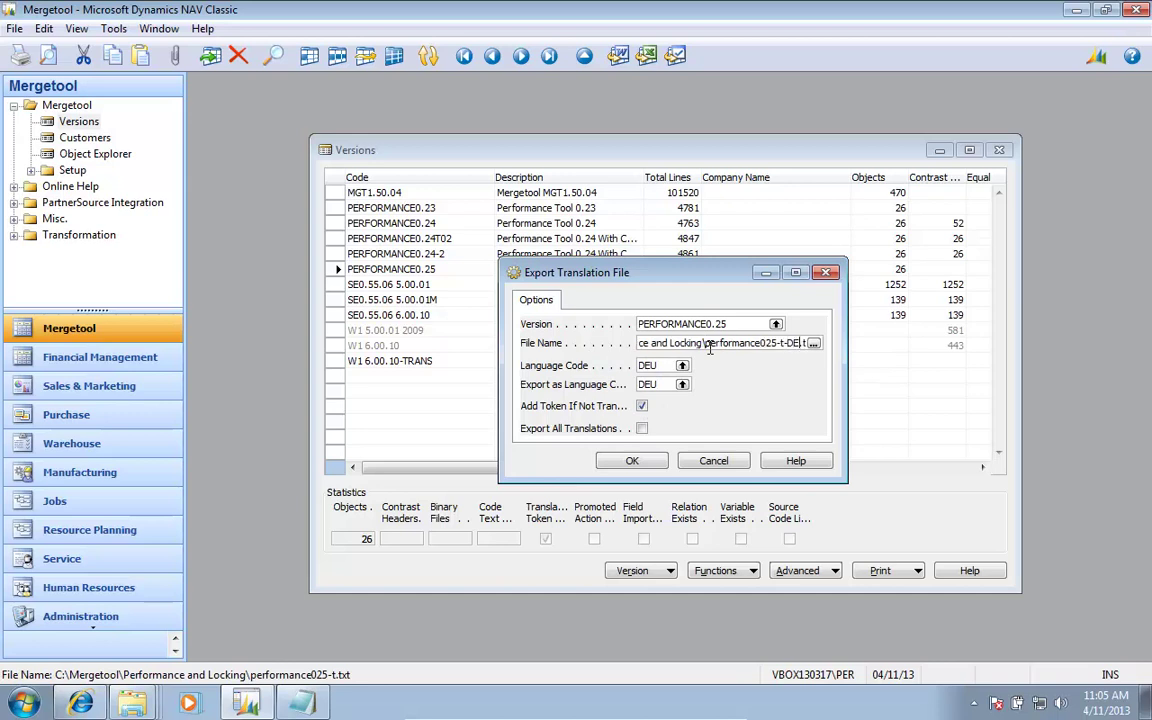
{"action": "key", "text": "Tab"}
{"action": "key", "text": "Tab"}
{"action": "key", "text": "Tab"}
{"action": "key", "text": "Tab"}
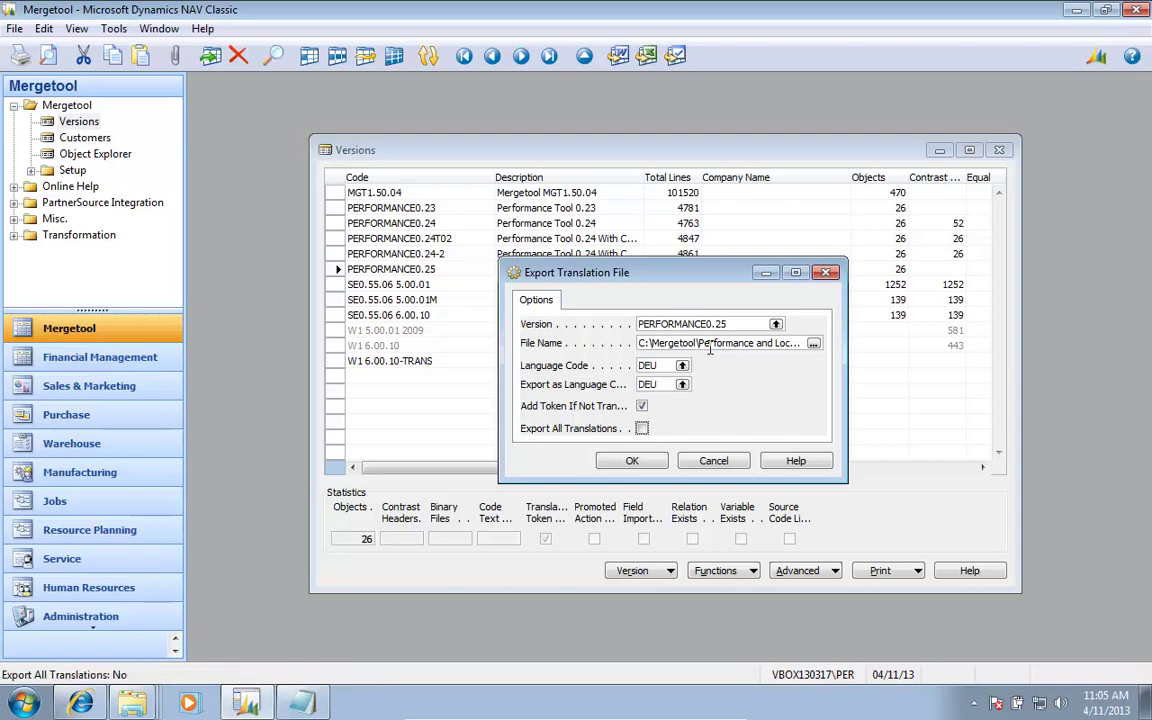
{"action": "key", "text": "Tab"}
{"action": "key", "text": "Return"}
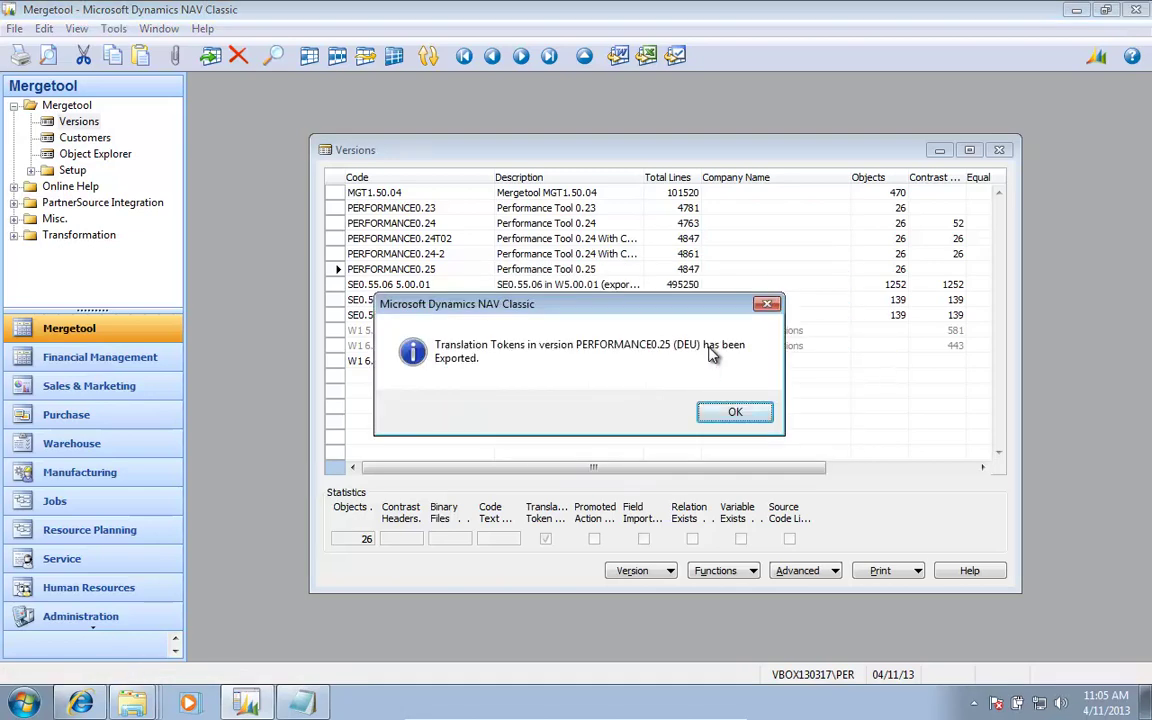
{"action": "key", "text": "Return"}
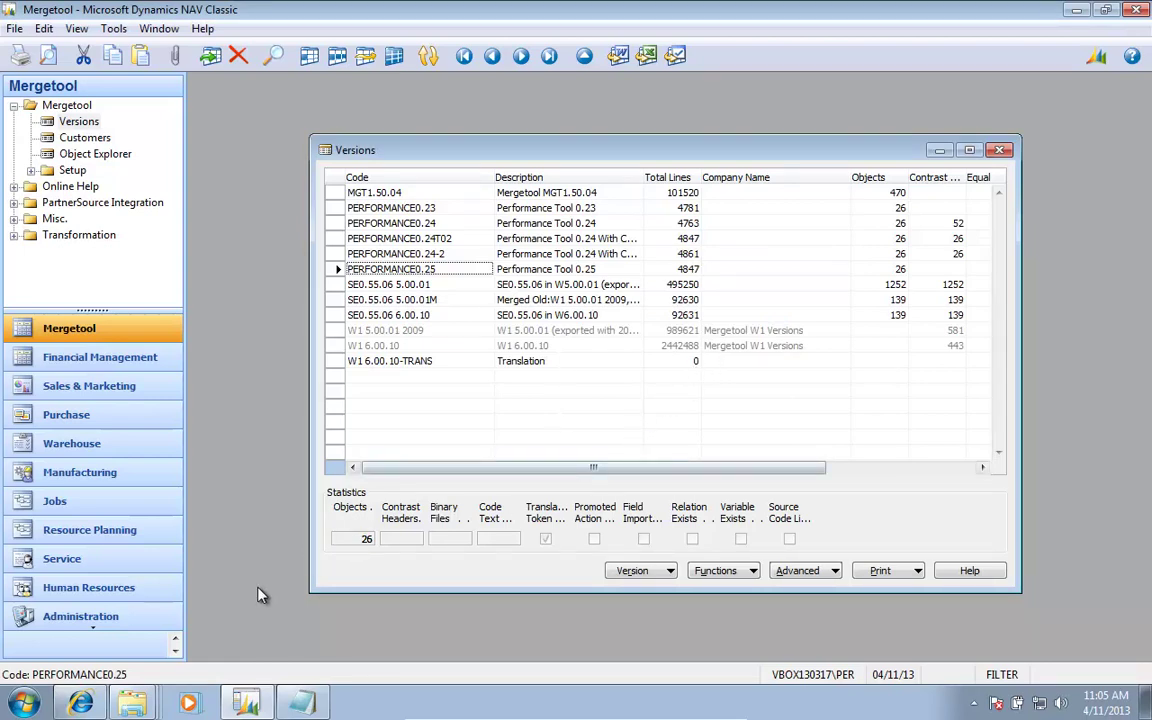
- Open performance025-t-DEU.txt from the Performance and Locking folder in Windows Explorer, examine its untranslated lines, close it and return to the Versions list
{"action": "right_click", "coordinate": [138, 700]}
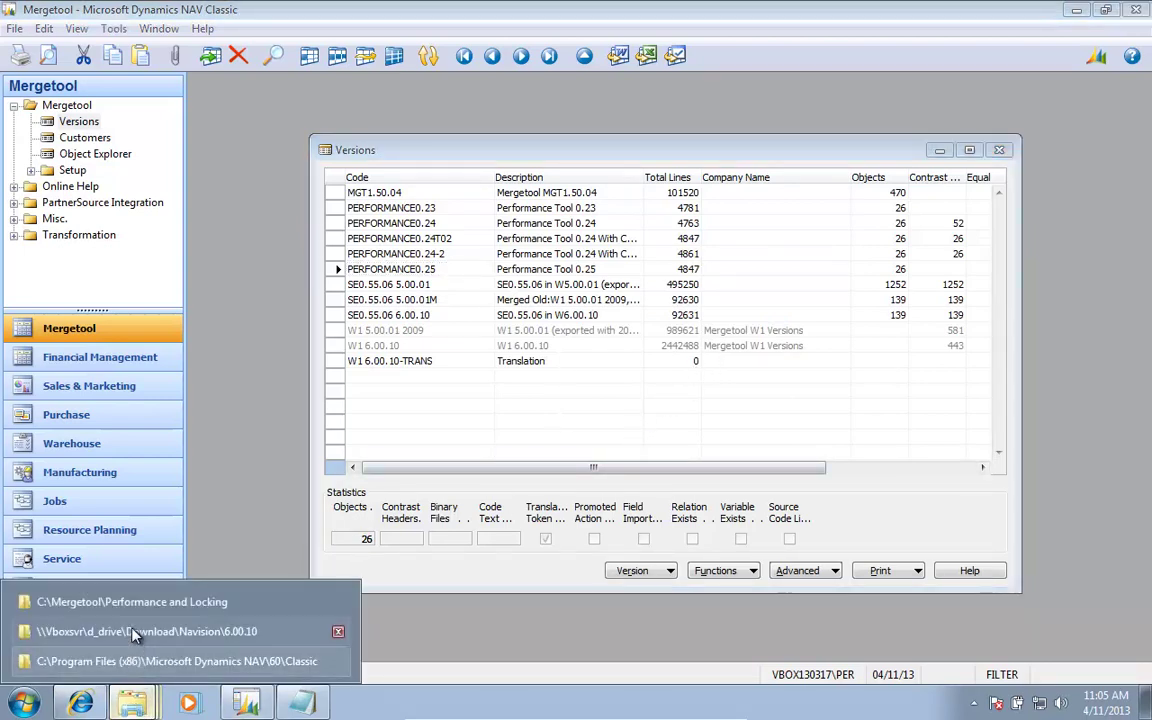
{"action": "left_click", "coordinate": [134, 603]}
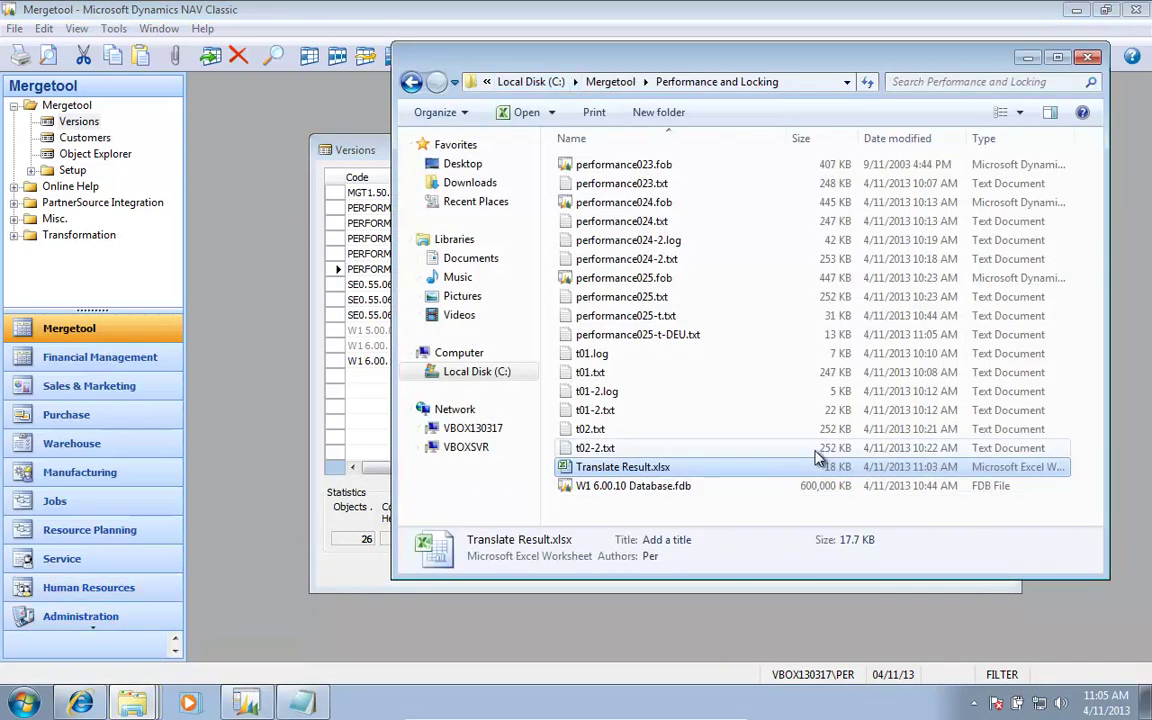
{"action": "double_click", "coordinate": [689, 334]}
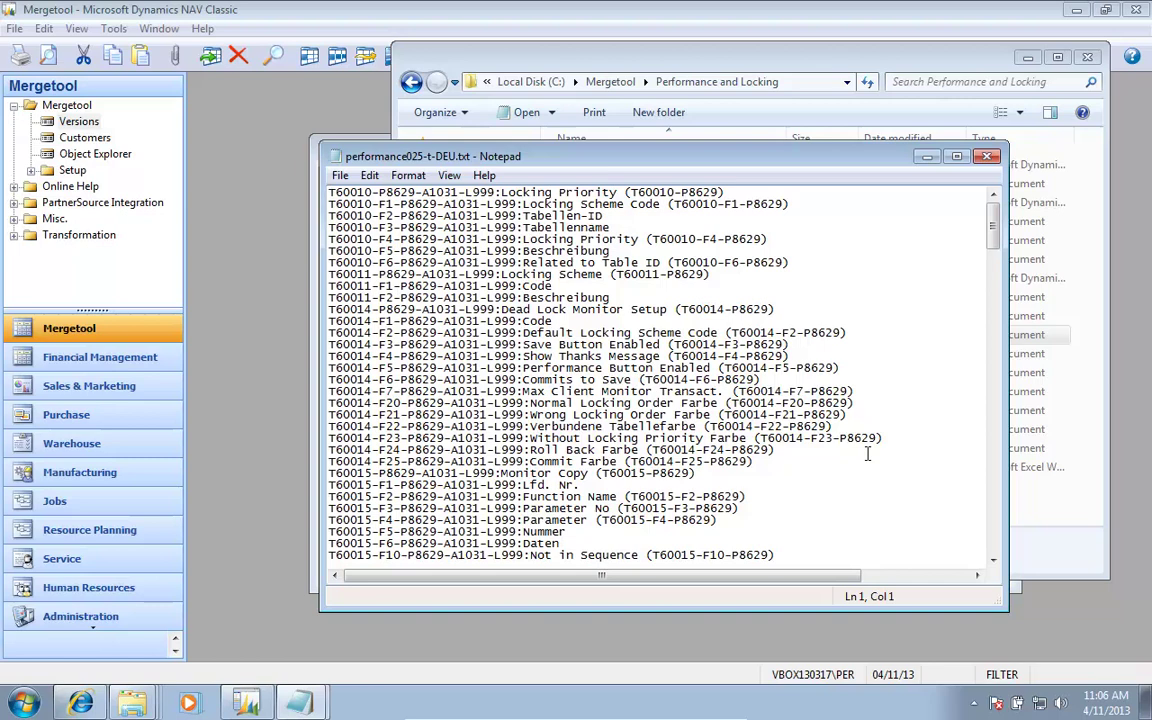
{"action": "left_click", "coordinate": [986, 162]}
{"action": "left_click", "coordinate": [330, 512]}
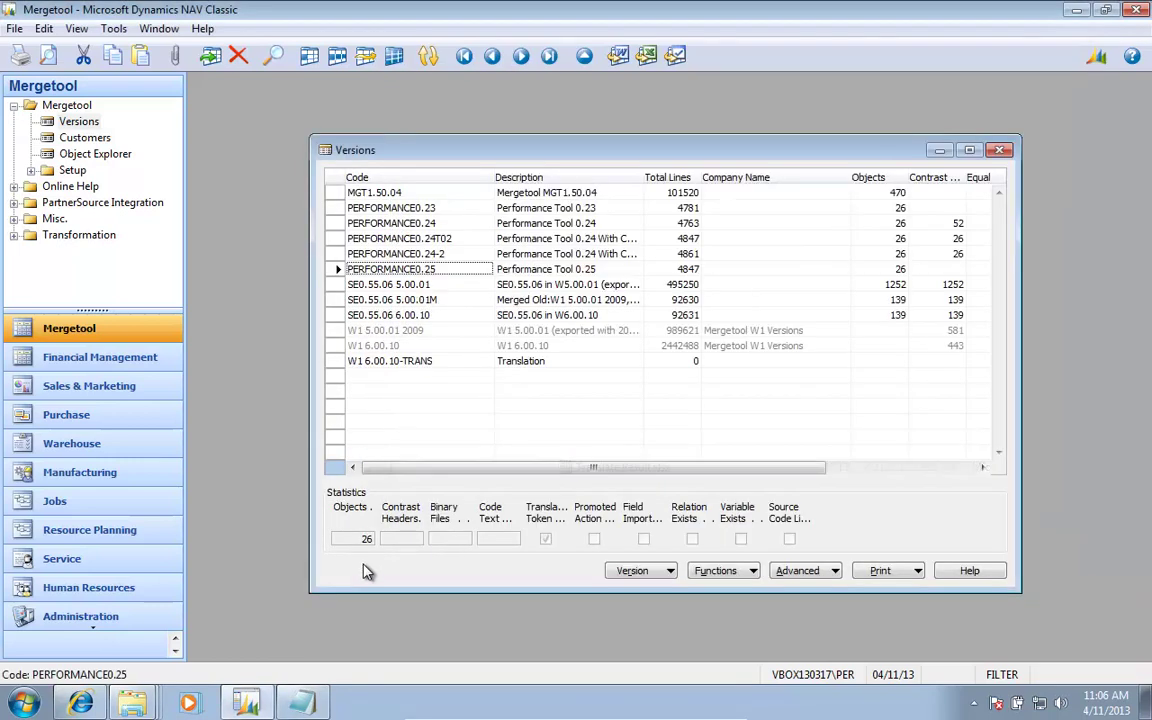
- Export the DEU translation file for PERFORMANCE0.25 with adding tokens to untranslated texts disabled
{"action": "left_click", "coordinate": [781, 567]}
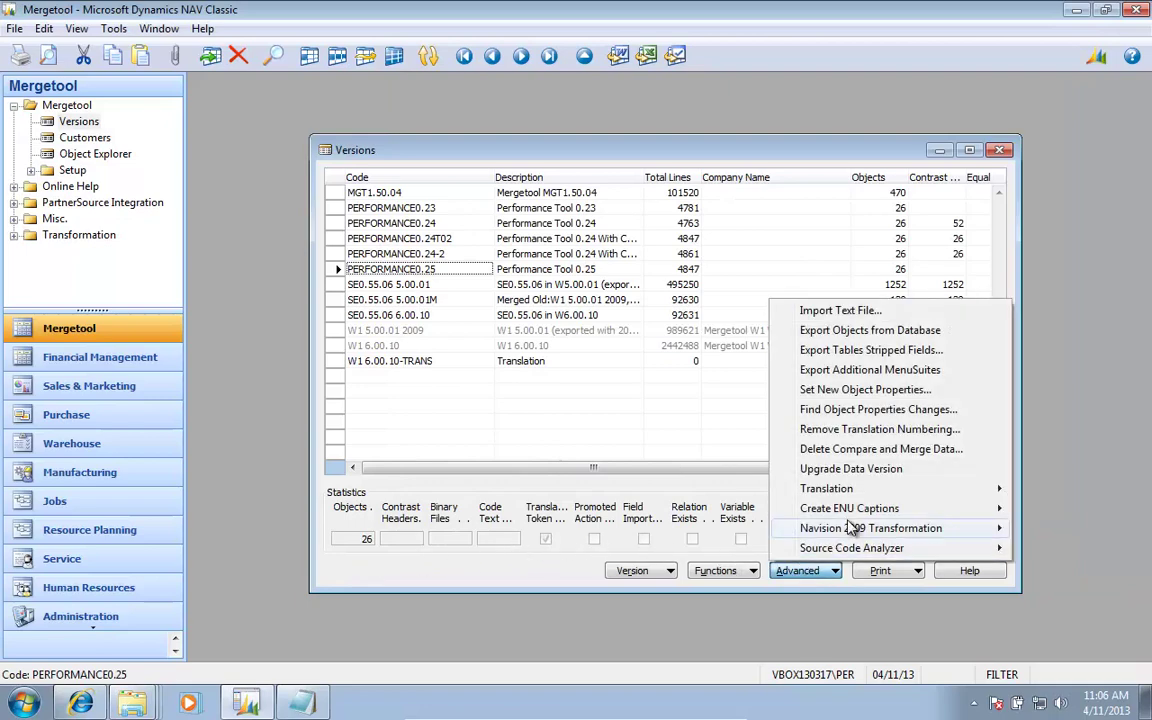
{"action": "mouse_move", "coordinate": [860, 490]}
{"action": "mouse_move", "coordinate": [818, 495]}
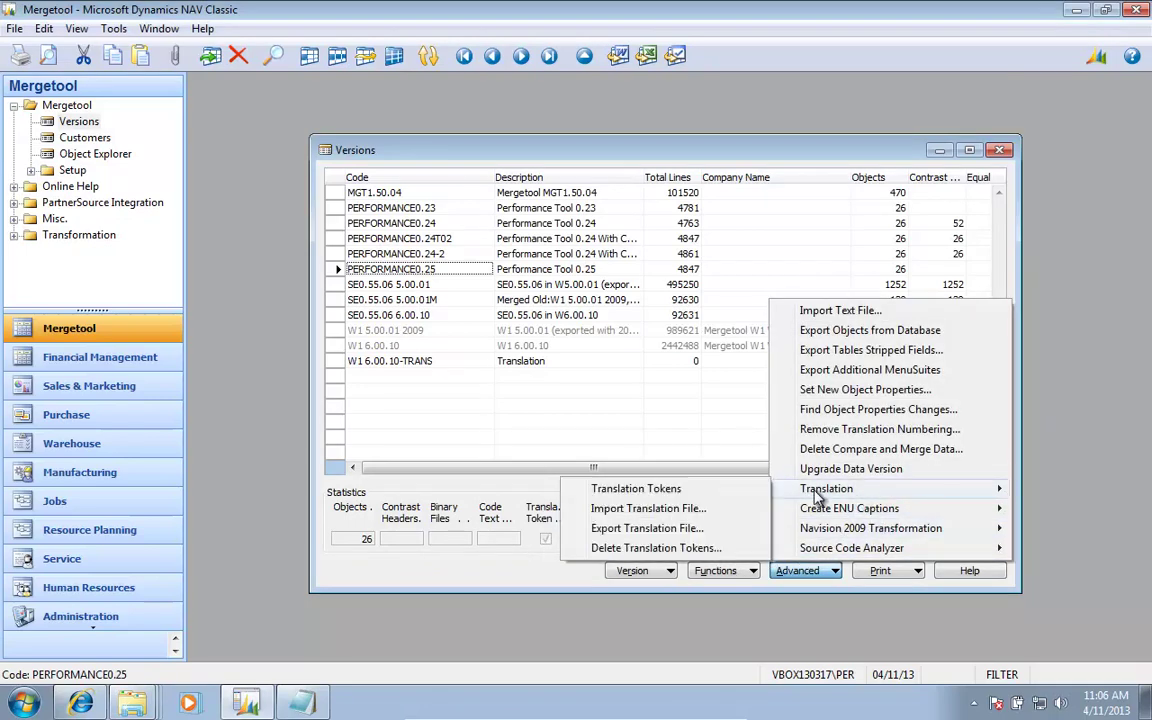
{"action": "left_click", "coordinate": [650, 528]}
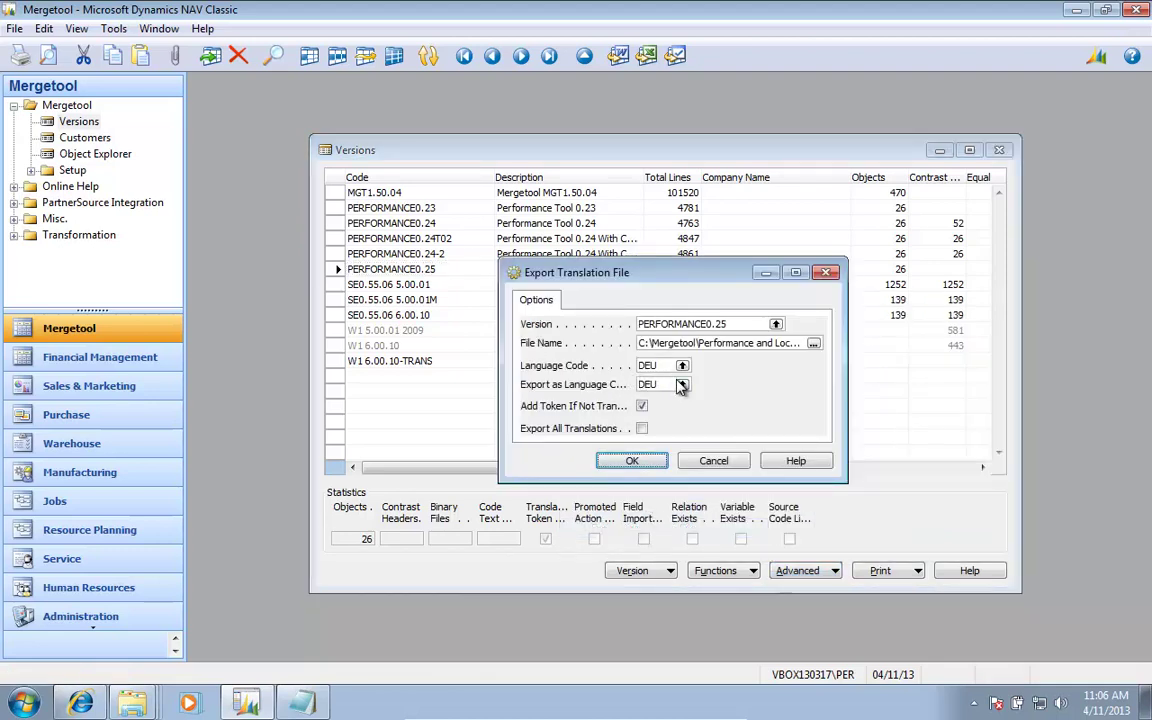
{"action": "left_click", "coordinate": [642, 406]}
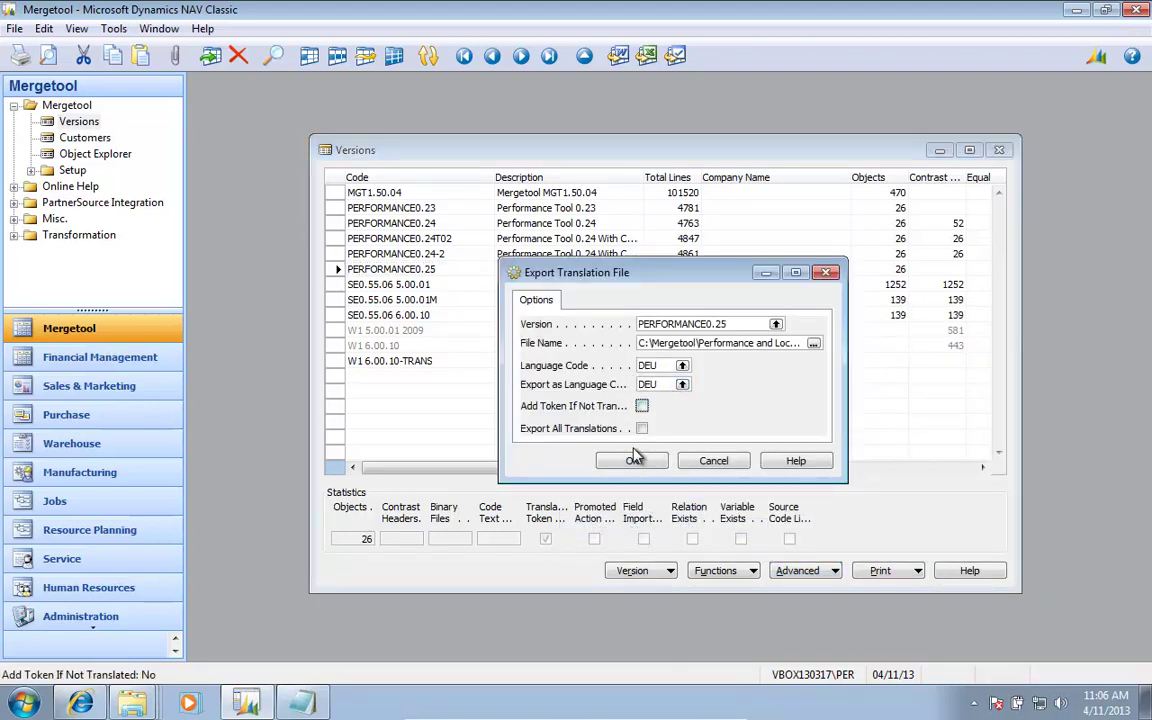
{"action": "left_click", "coordinate": [636, 459]}
{"action": "left_click", "coordinate": [657, 418]}
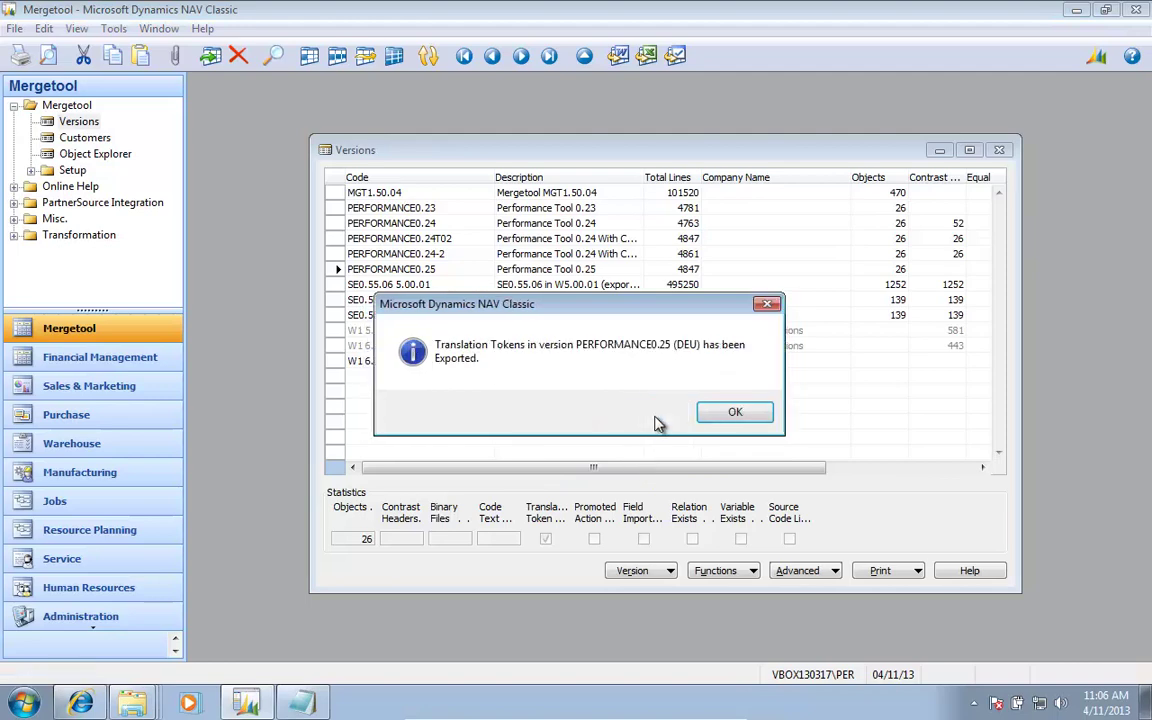
{"action": "left_click", "coordinate": [716, 418]}
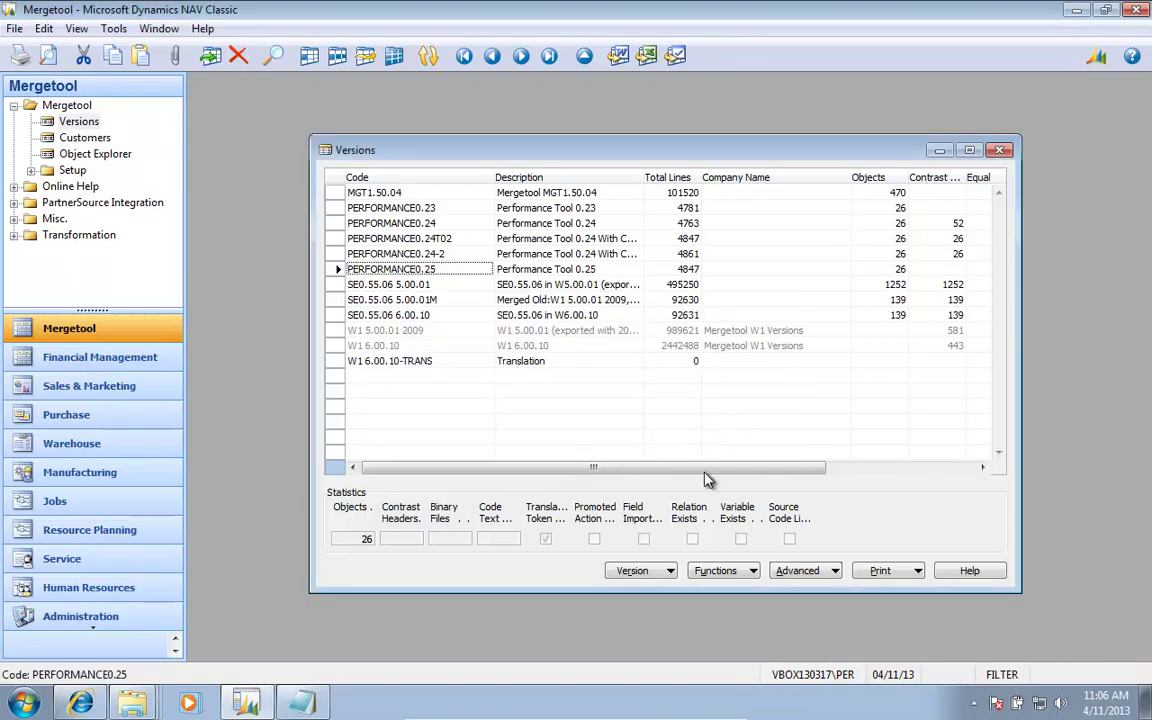
- Export the DEU translations without added tokens to performance025-t-DEU.txt, overwriting the existing file
{"action": "left_click", "coordinate": [790, 578]}
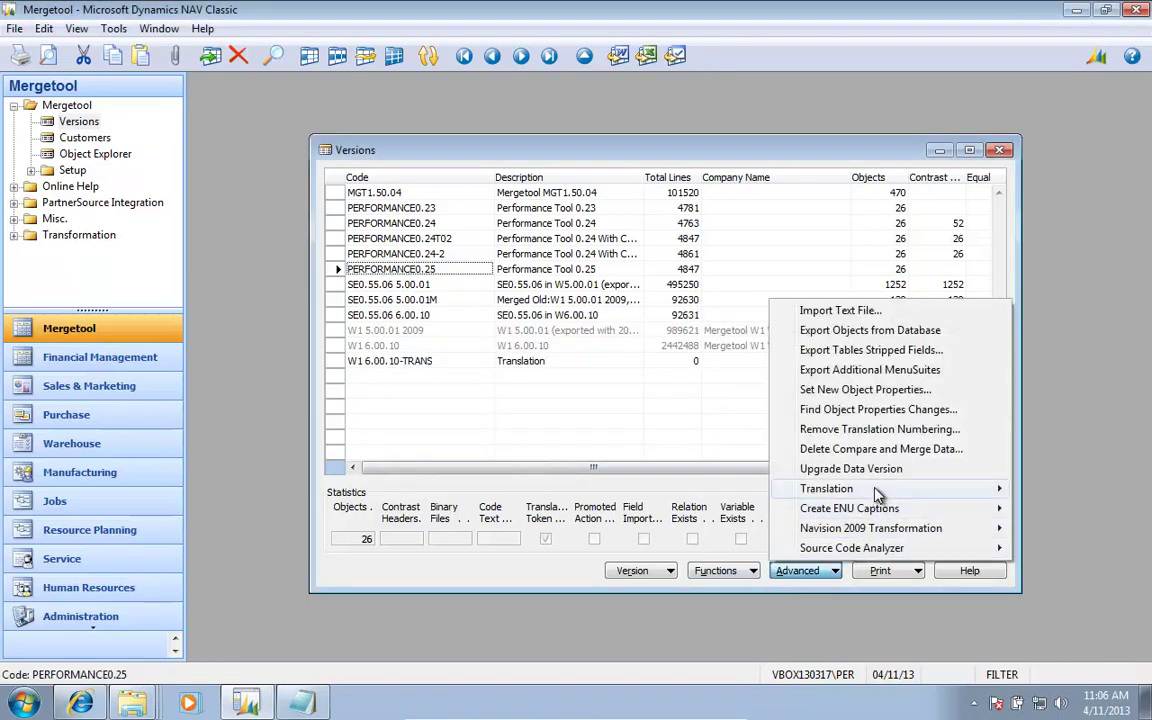
{"action": "mouse_move", "coordinate": [810, 488]}
{"action": "left_click", "coordinate": [678, 528]}
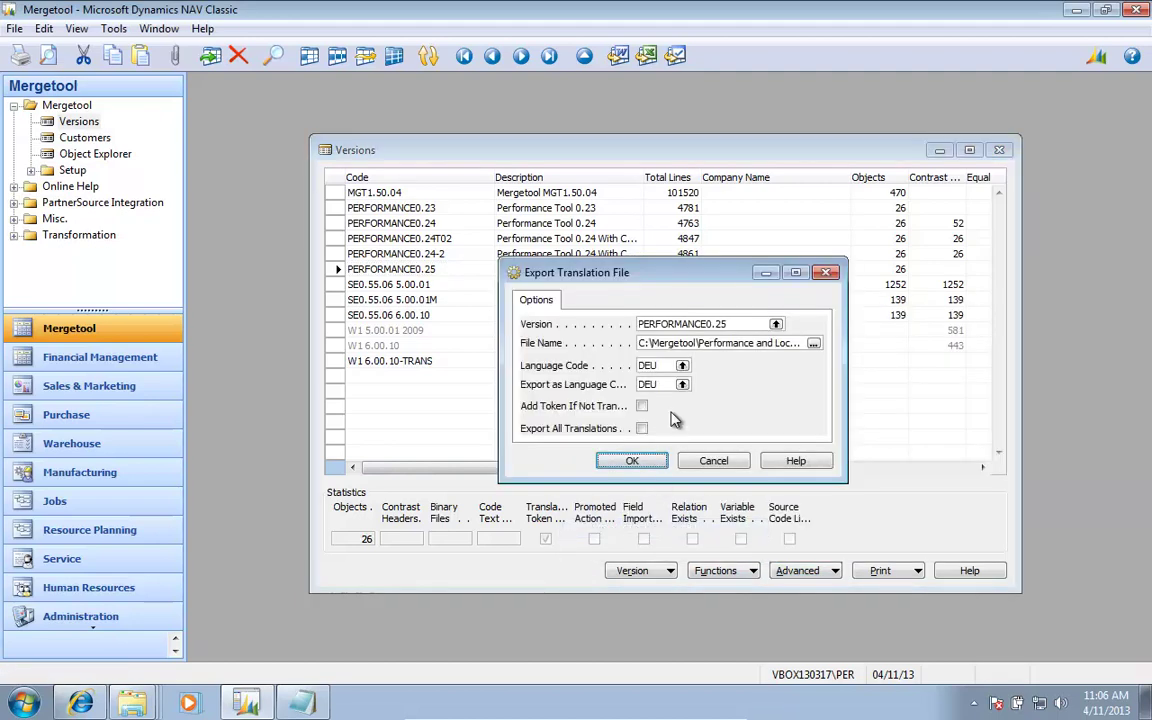
{"action": "left_click", "coordinate": [701, 345]}
{"action": "key", "text": "End"}
{"action": "type", "text": "-DEU"}
{"action": "key", "text": "Tab"}
{"action": "key", "text": "Tab"}
{"action": "key", "text": "Tab"}
{"action": "key", "text": "Return"}
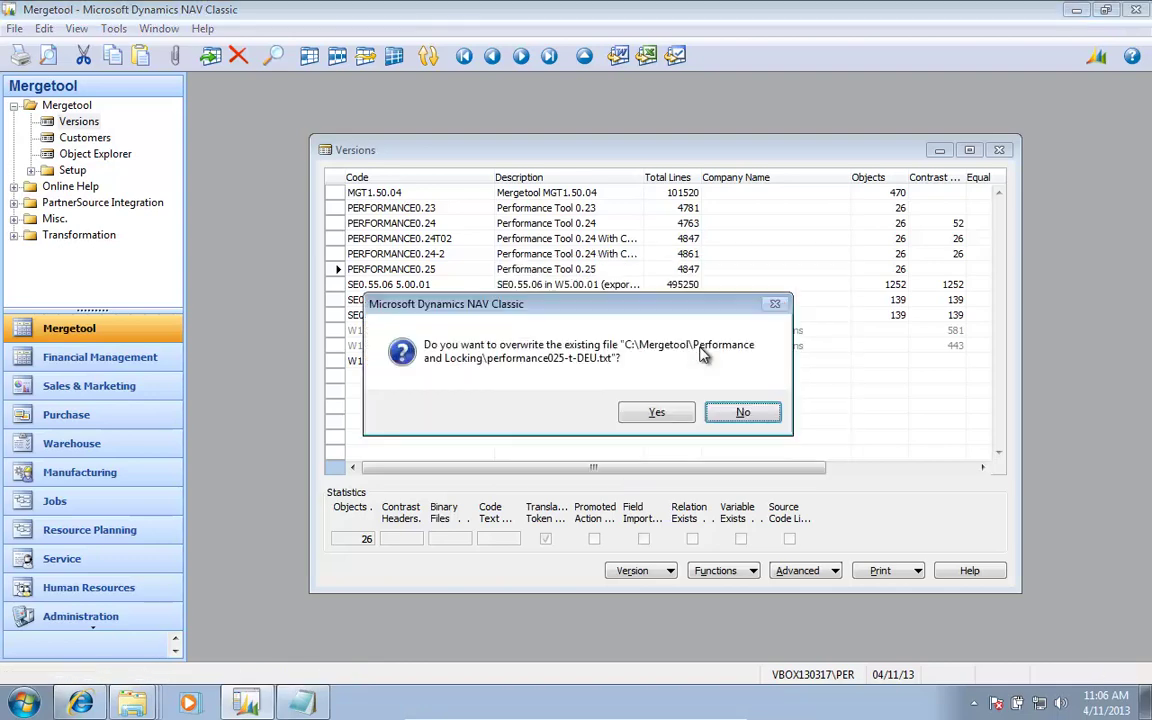
{"action": "key", "text": "y"}
{"action": "key", "text": "Return"}
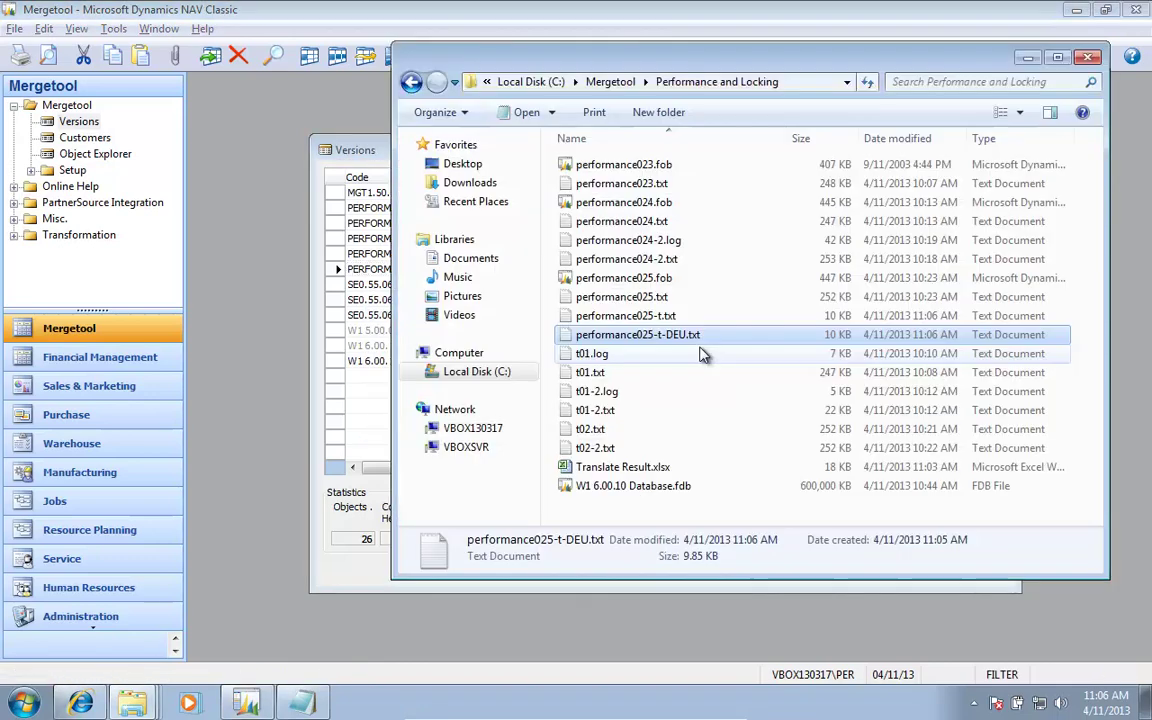
- Open the re-exported performance025-t-DEU.txt, examine the lines without added tokens and close the file
{"action": "double_click", "coordinate": [700, 340]}
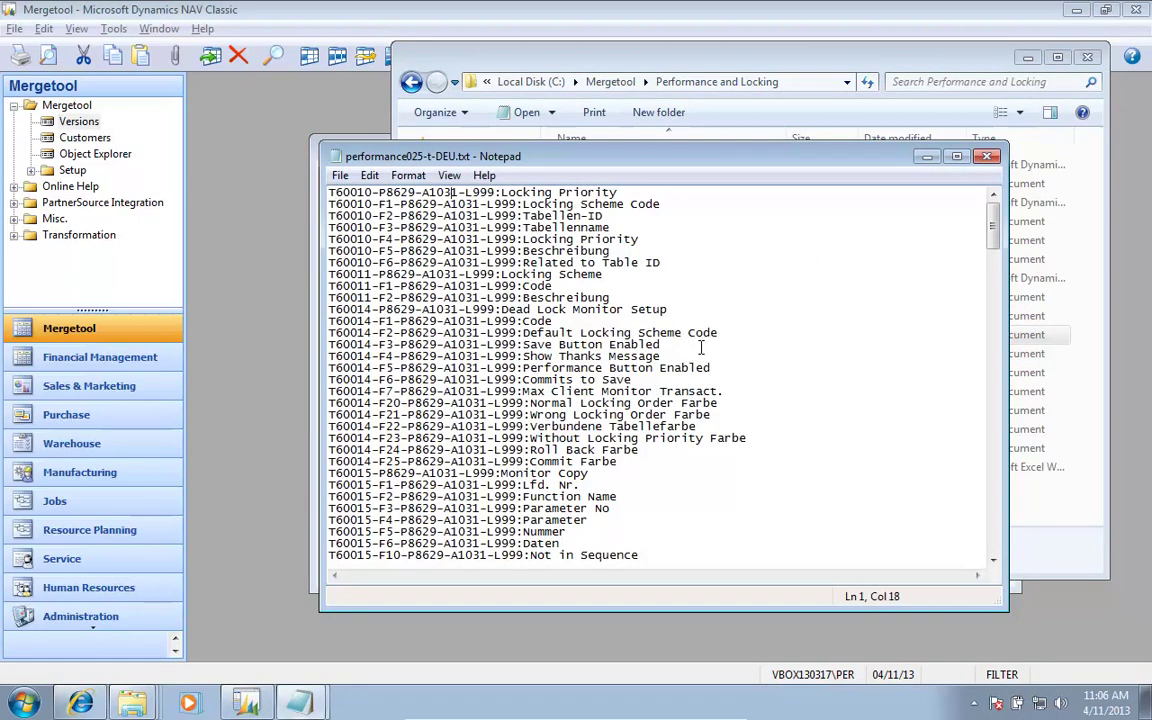
{"action": "key", "text": "Up"}
{"action": "key", "text": "End"}
{"action": "key", "text": "alt+F4"}
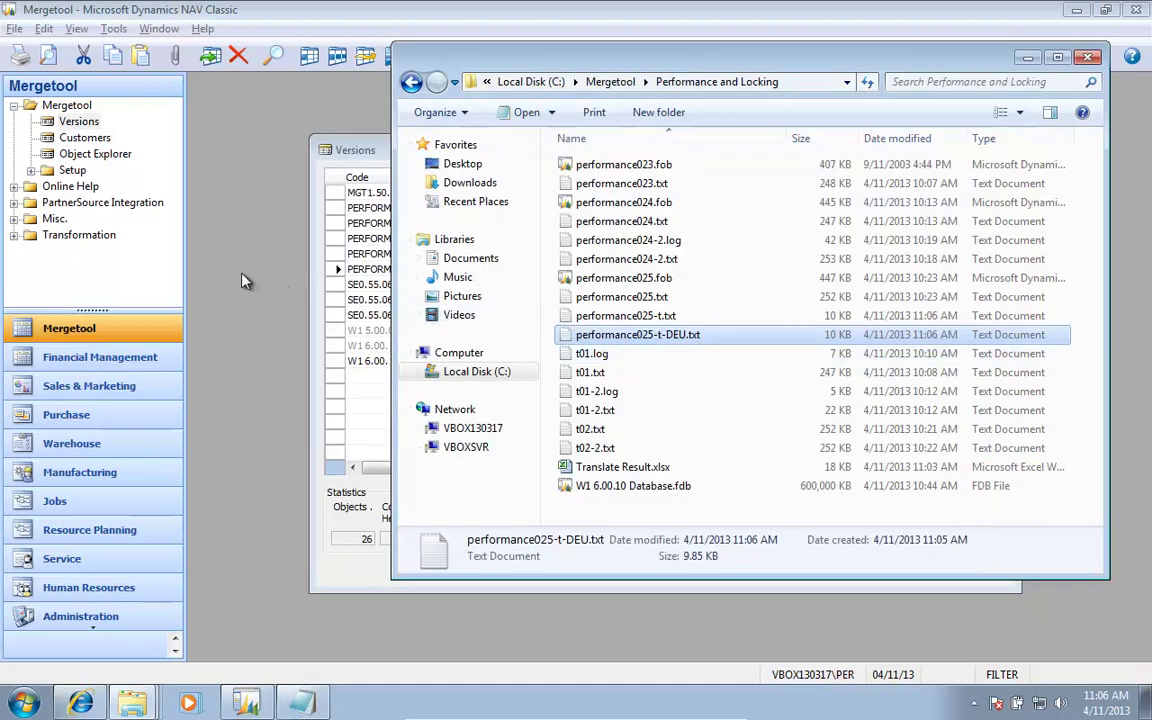
- Switch to the second recent company, CRONUS International Ltd., and open the Object Designer
{"action": "left_click", "coordinate": [15, 28]}
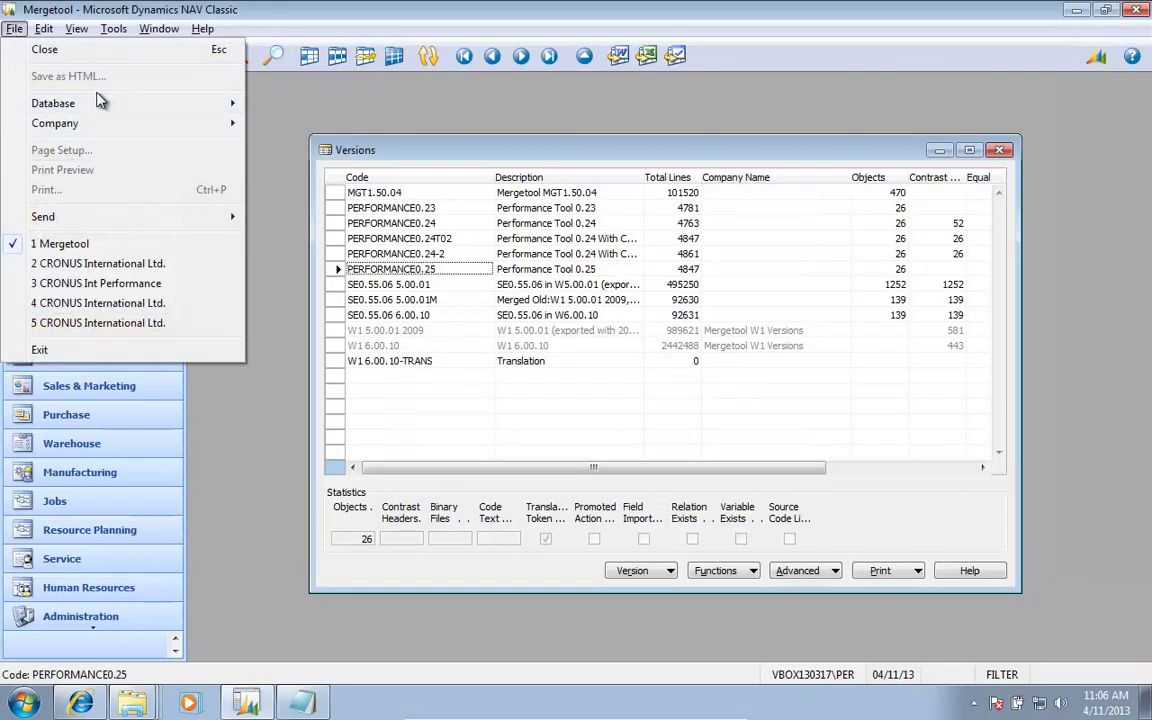
{"action": "left_click", "coordinate": [97, 263]}
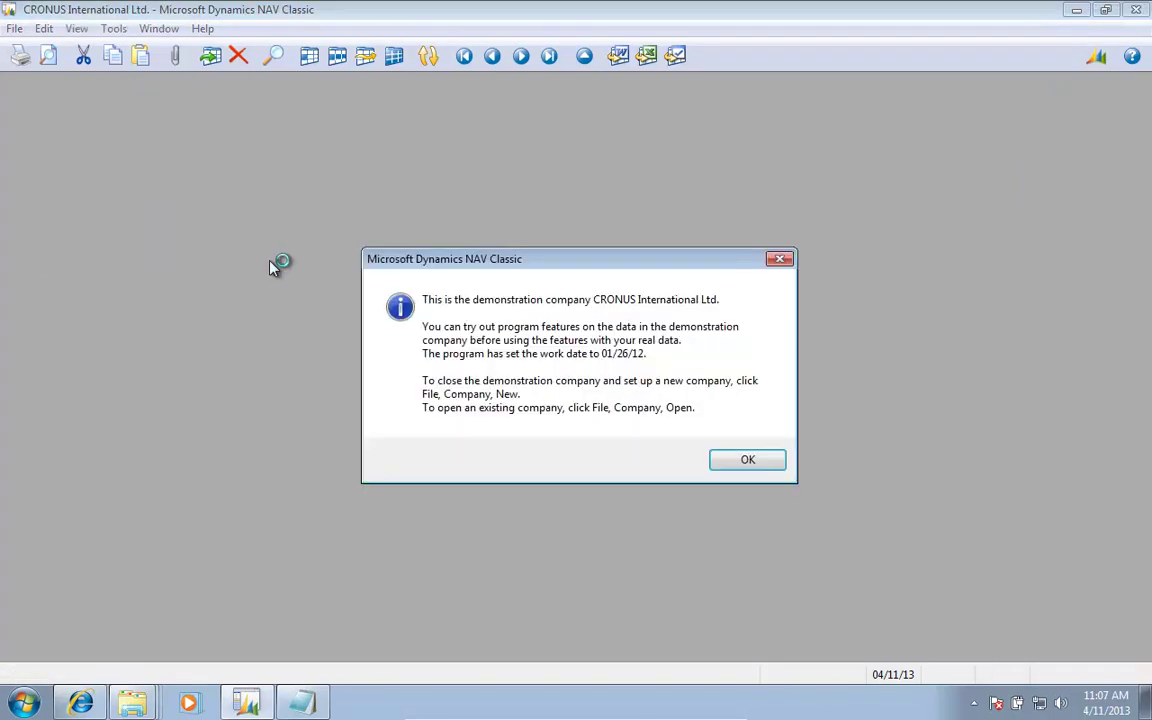
{"action": "key", "text": "Return"}
{"action": "key", "text": "shift+F12"}
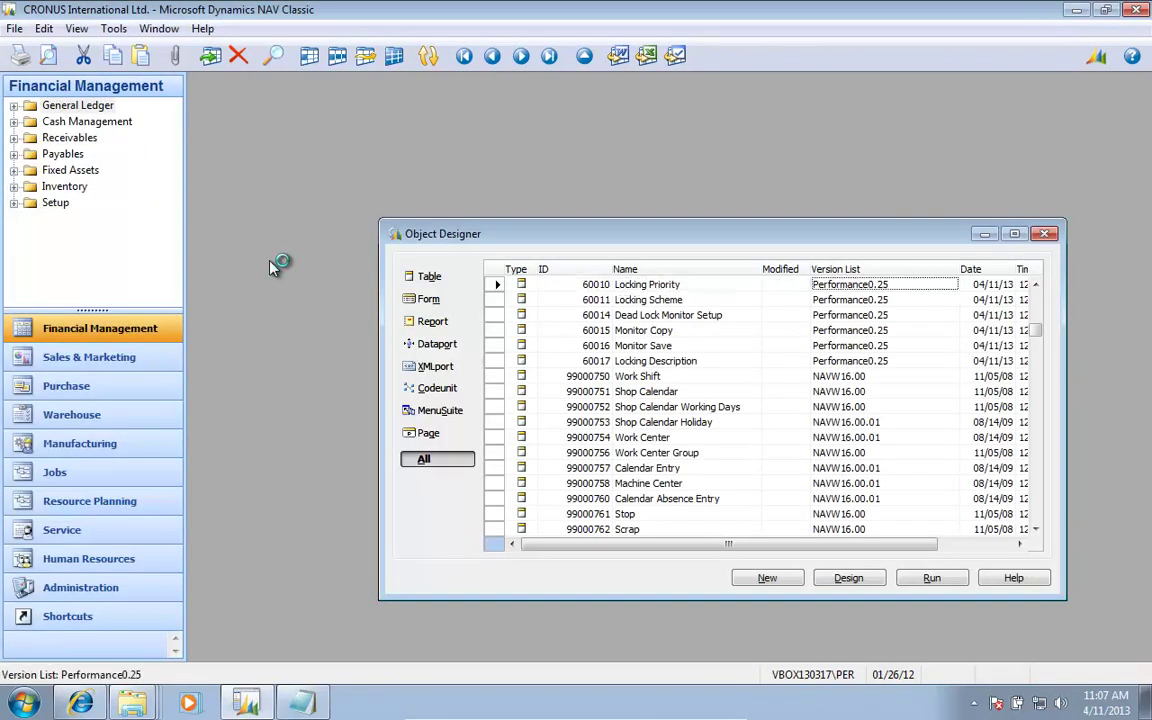
- Filter the object list's Version List on "Per" and select all the filtered objects
{"action": "key", "text": "F7"}
{"action": "type", "text": "P"}
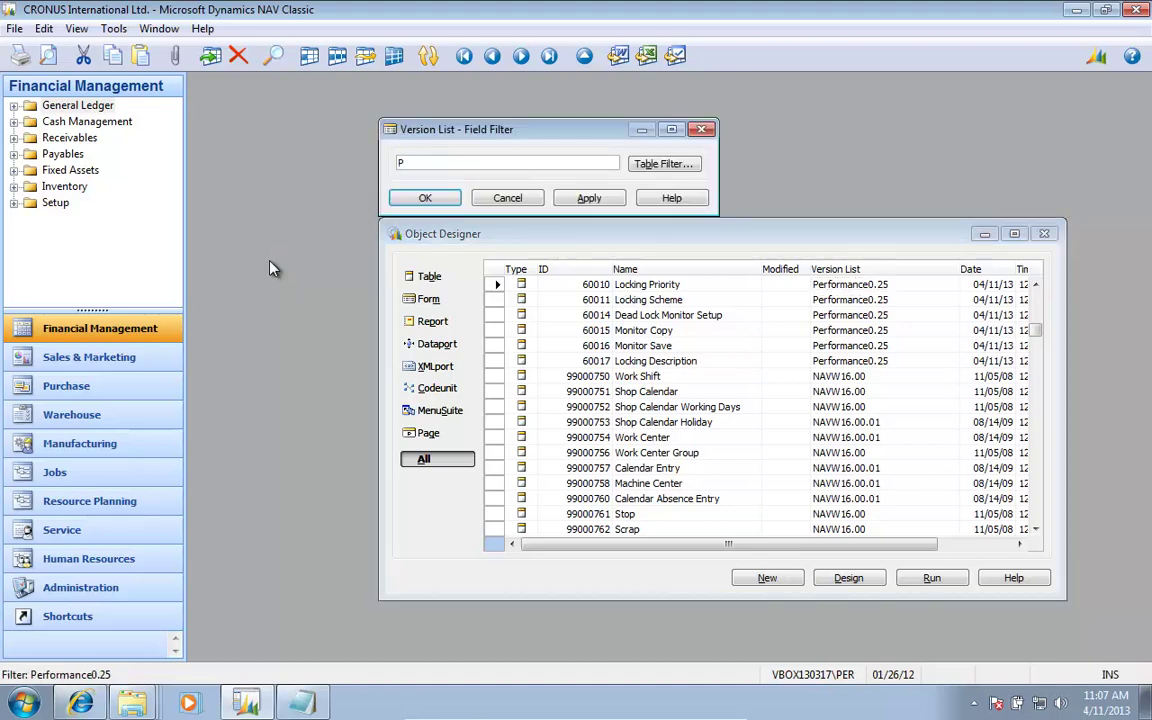
{"action": "type", "text": "er"}
{"action": "key", "text": "Return"}
{"action": "key", "text": "ctrl+a"}
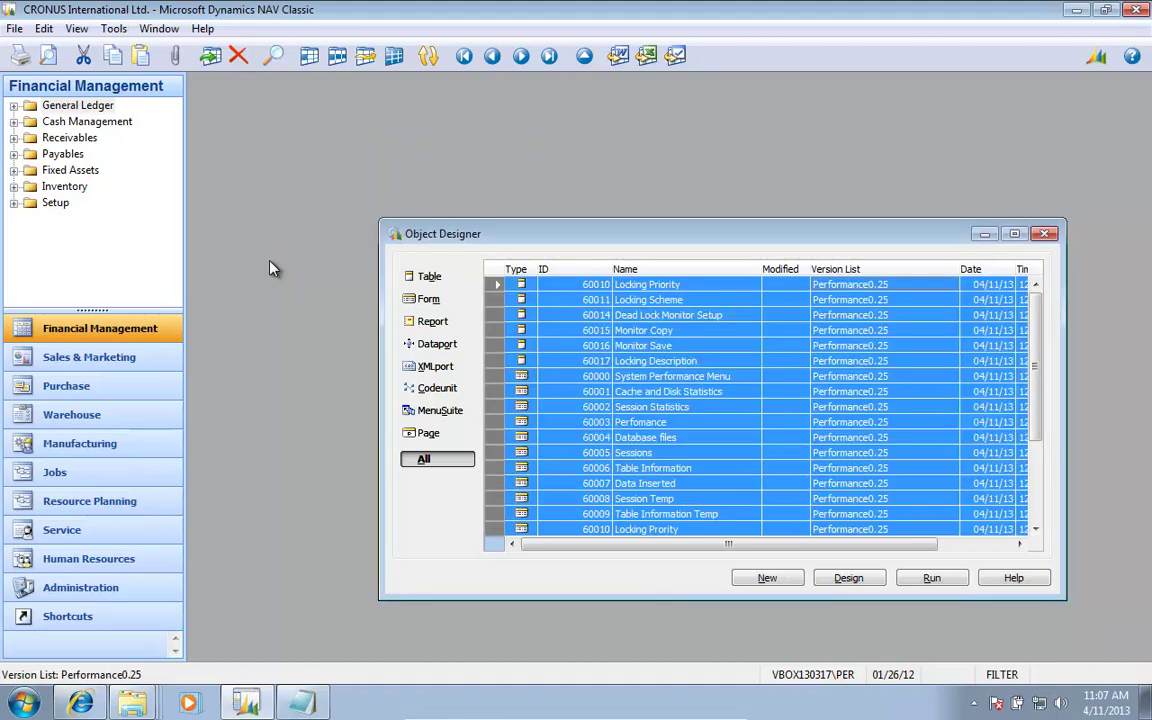
- Import the translations for the selected objects from performance025-t-DEU.txt in C:\Mergetool\Performance and Locking
{"action": "key", "text": "alt+t"}
{"action": "key", "text": "Down"}
{"action": "key", "text": "Down"}
{"action": "key", "text": "Down"}
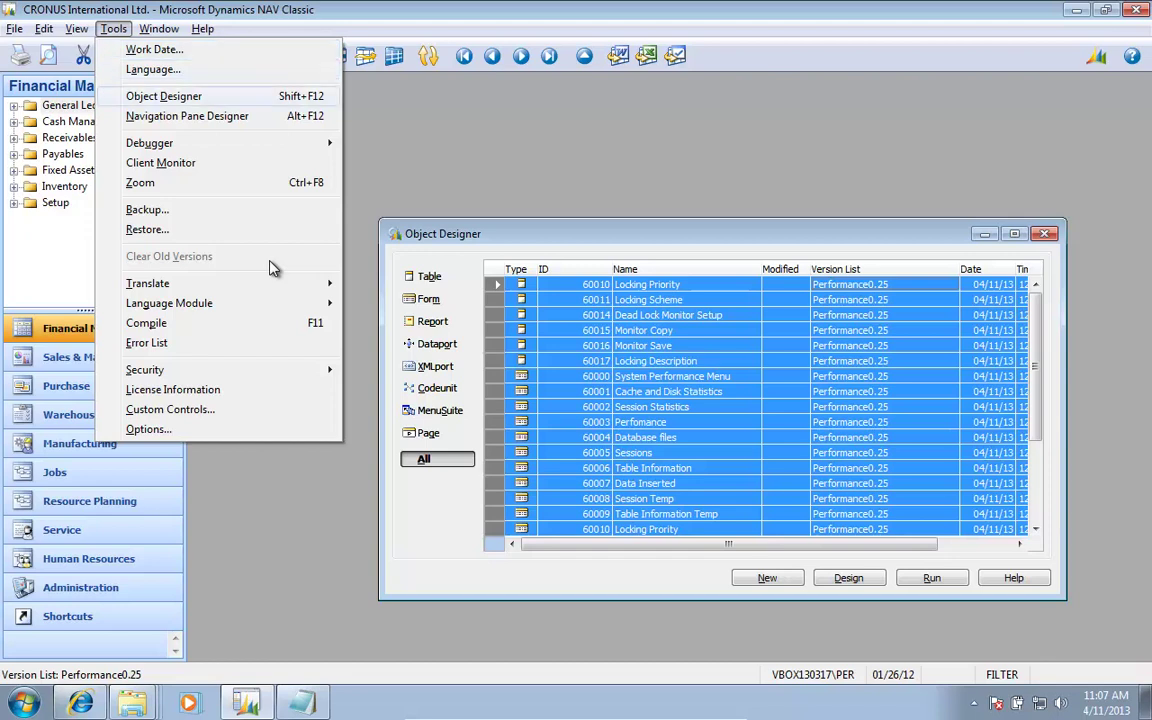
{"action": "key", "text": "Down"}
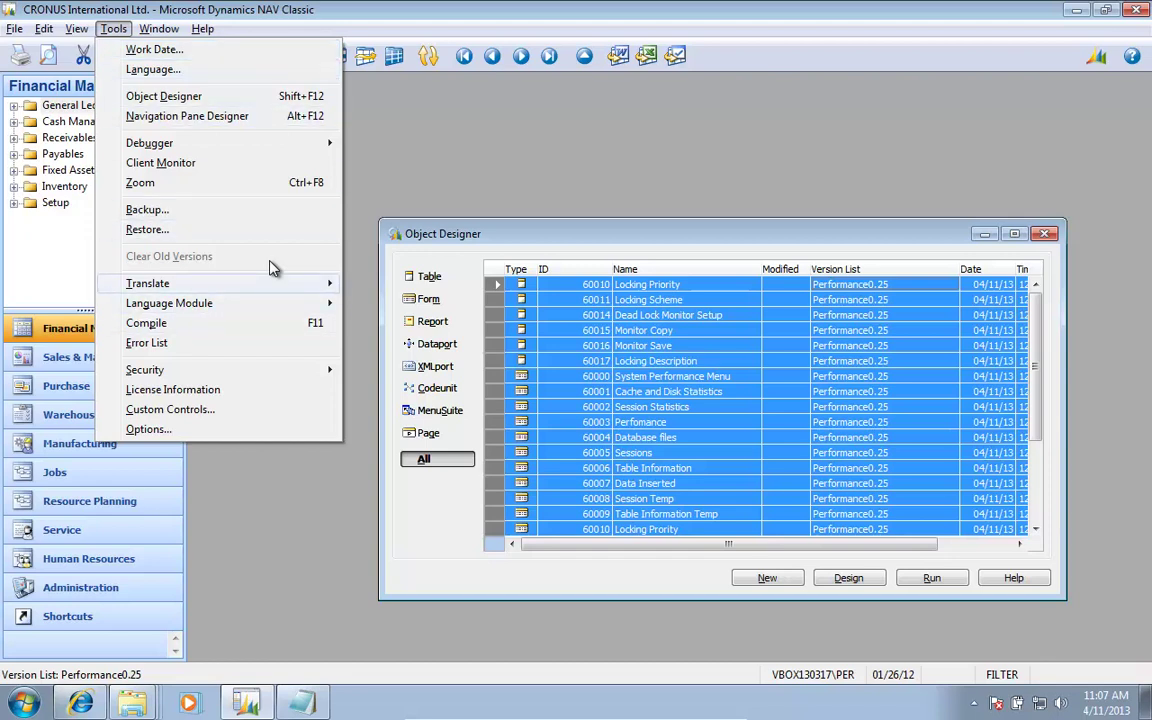
{"action": "key", "text": "Right"}
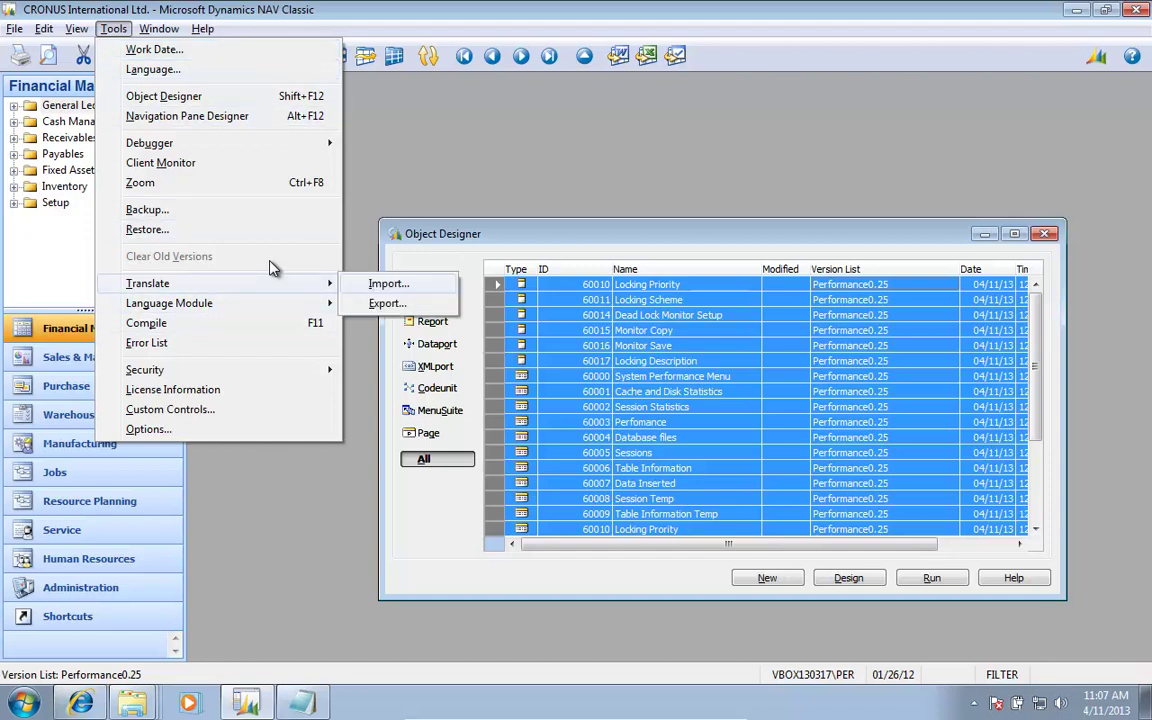
{"action": "key", "text": "Down"}
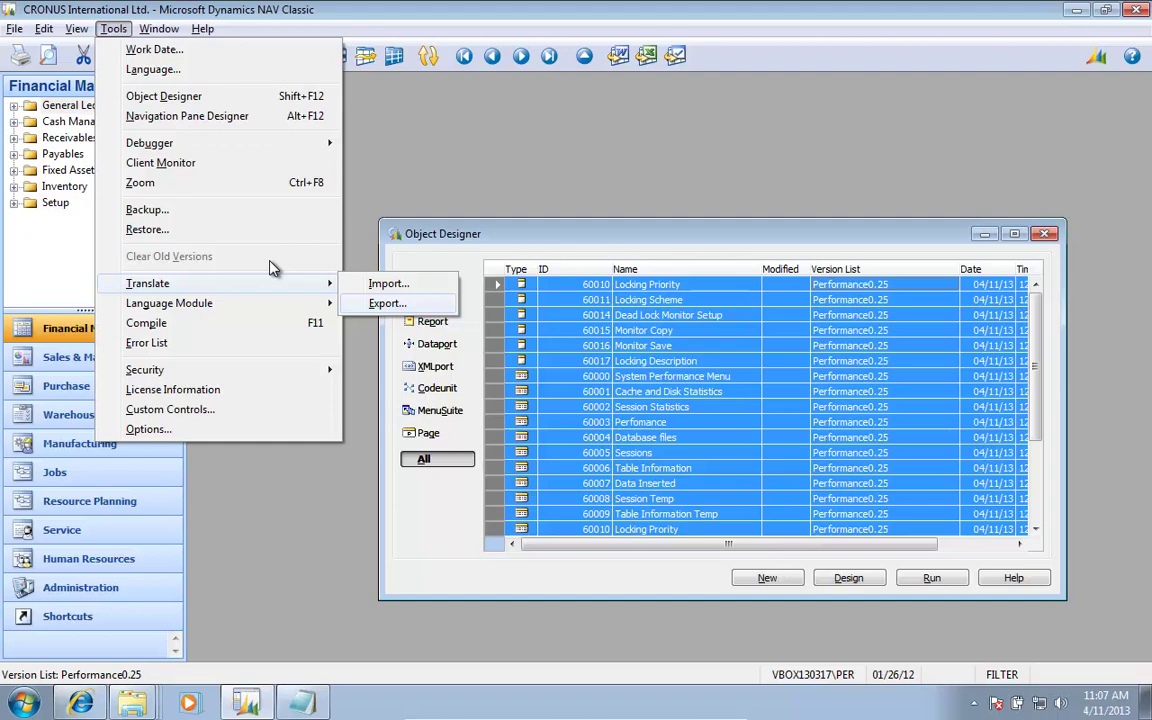
{"action": "left_click", "coordinate": [385, 285]}
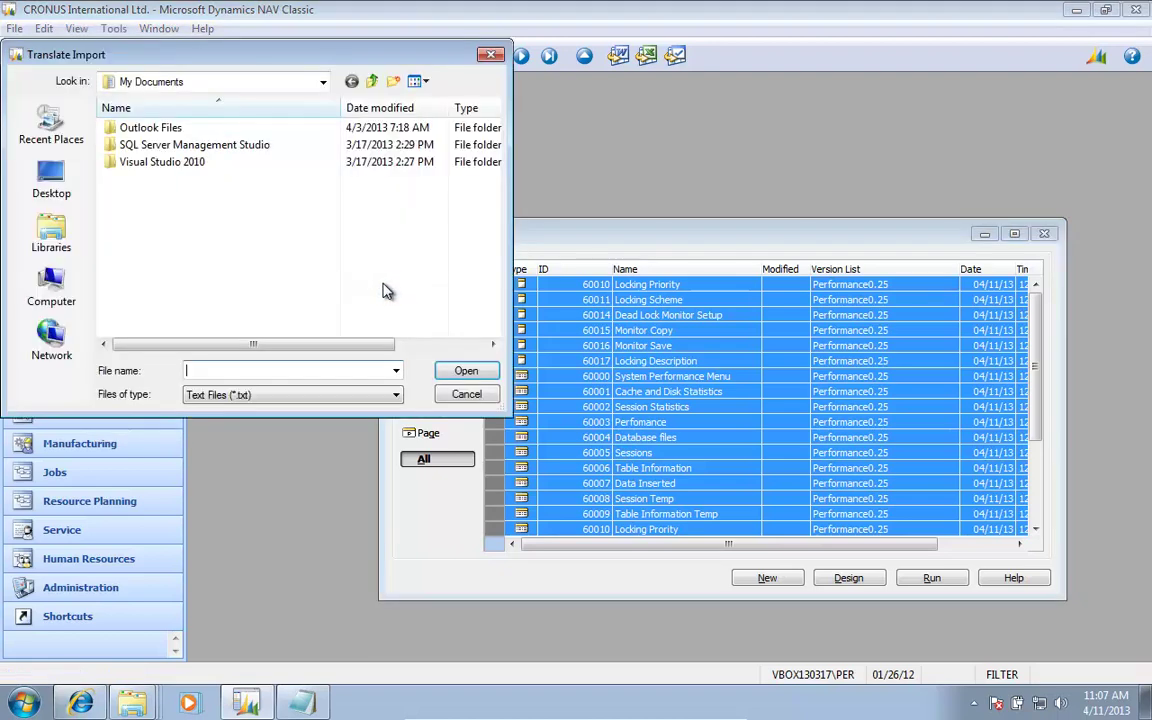
{"action": "left_click", "coordinate": [55, 283]}
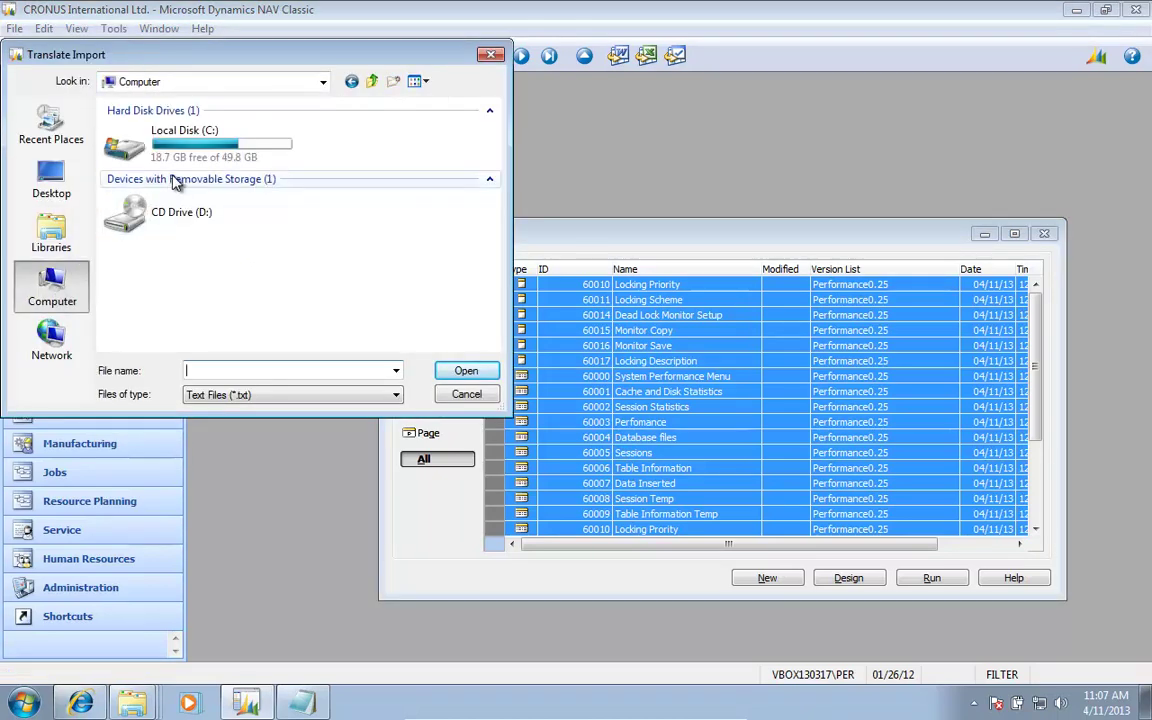
{"action": "double_click", "coordinate": [185, 148]}
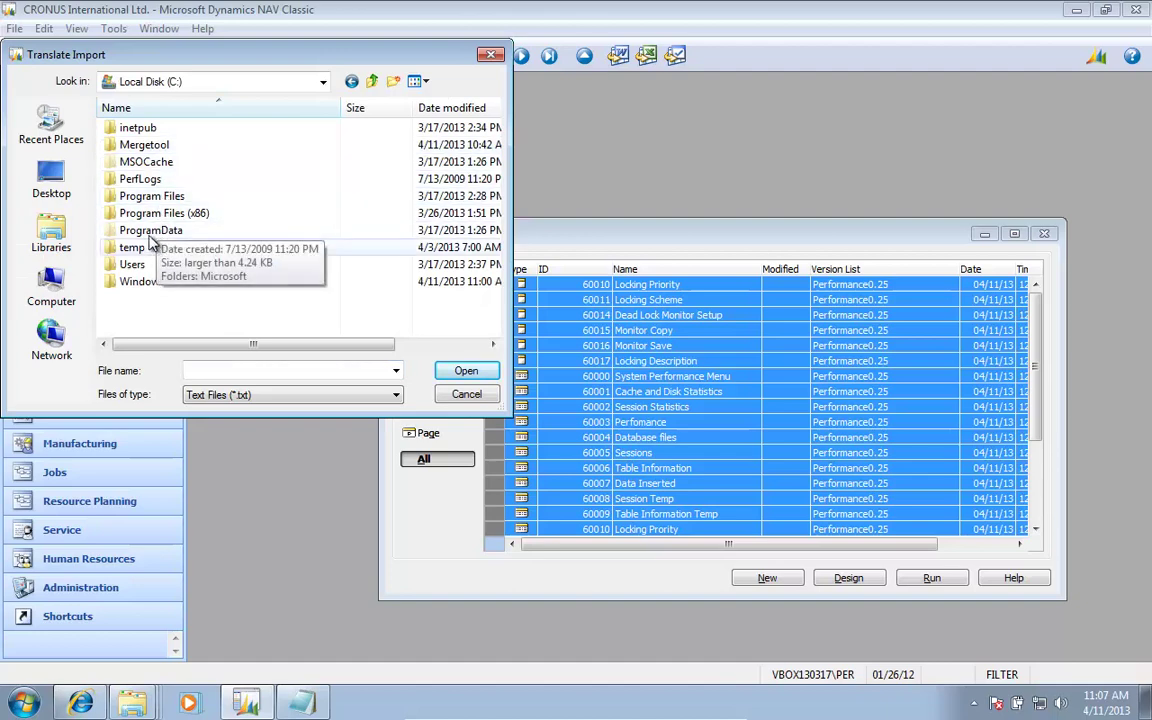
{"action": "double_click", "coordinate": [150, 146]}
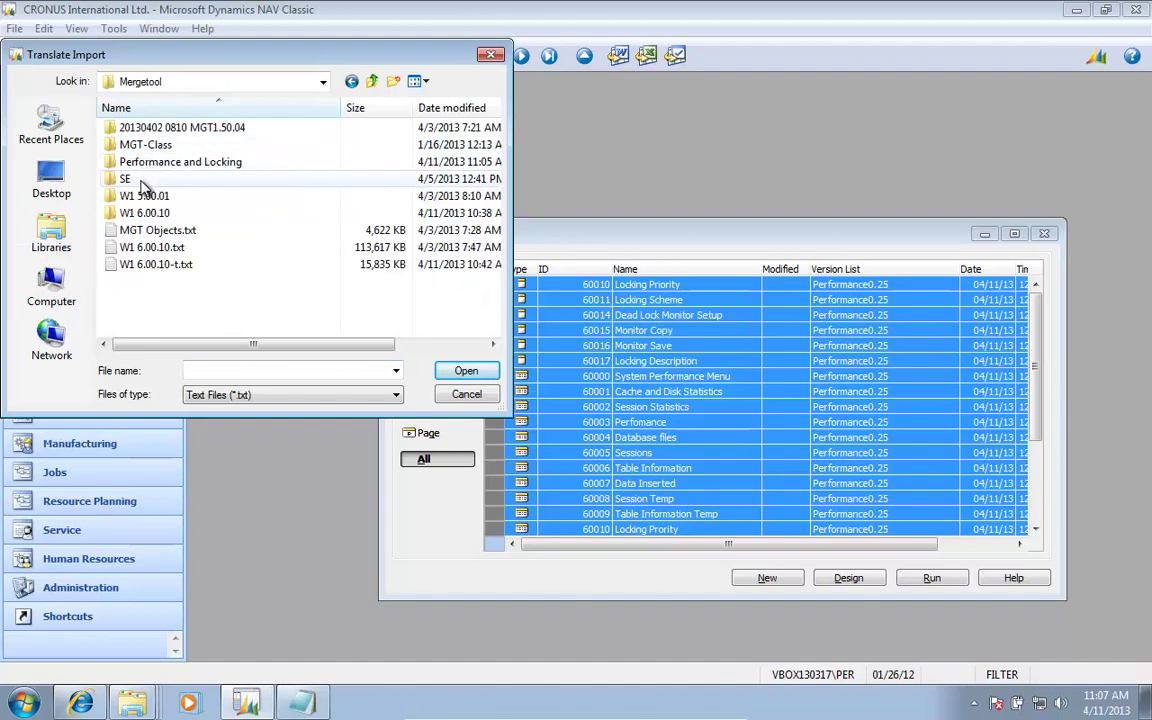
{"action": "double_click", "coordinate": [156, 163]}
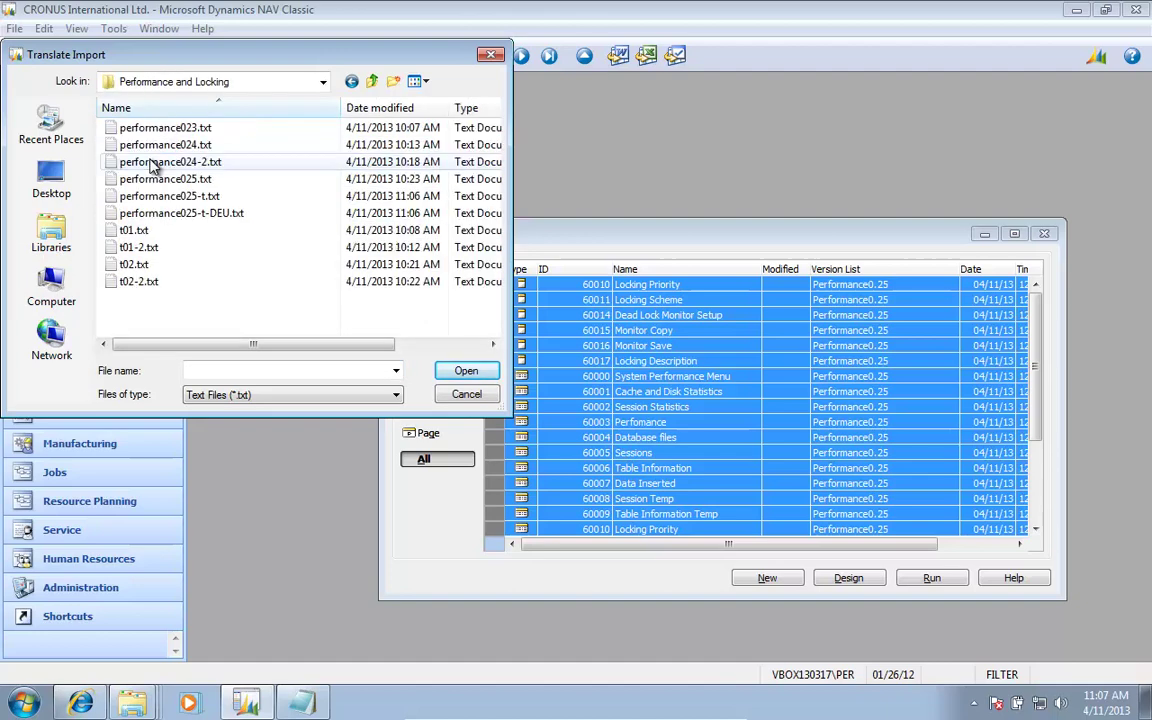
{"action": "left_click", "coordinate": [222, 214]}
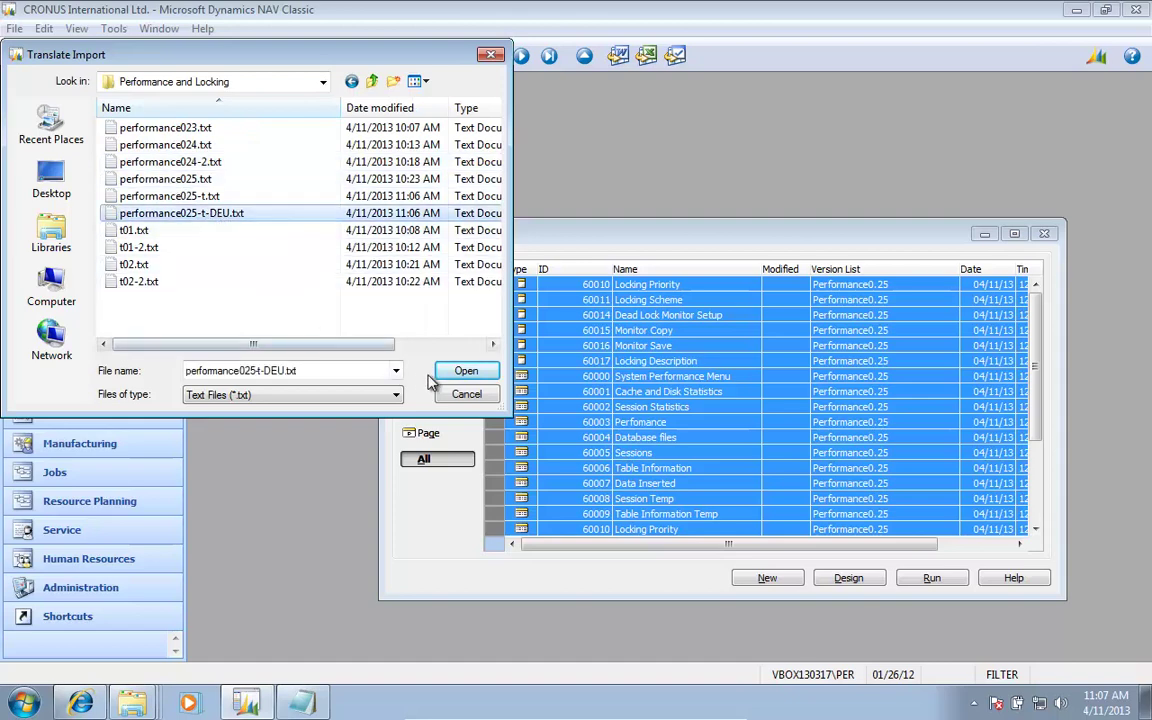
{"action": "left_click", "coordinate": [469, 372]}
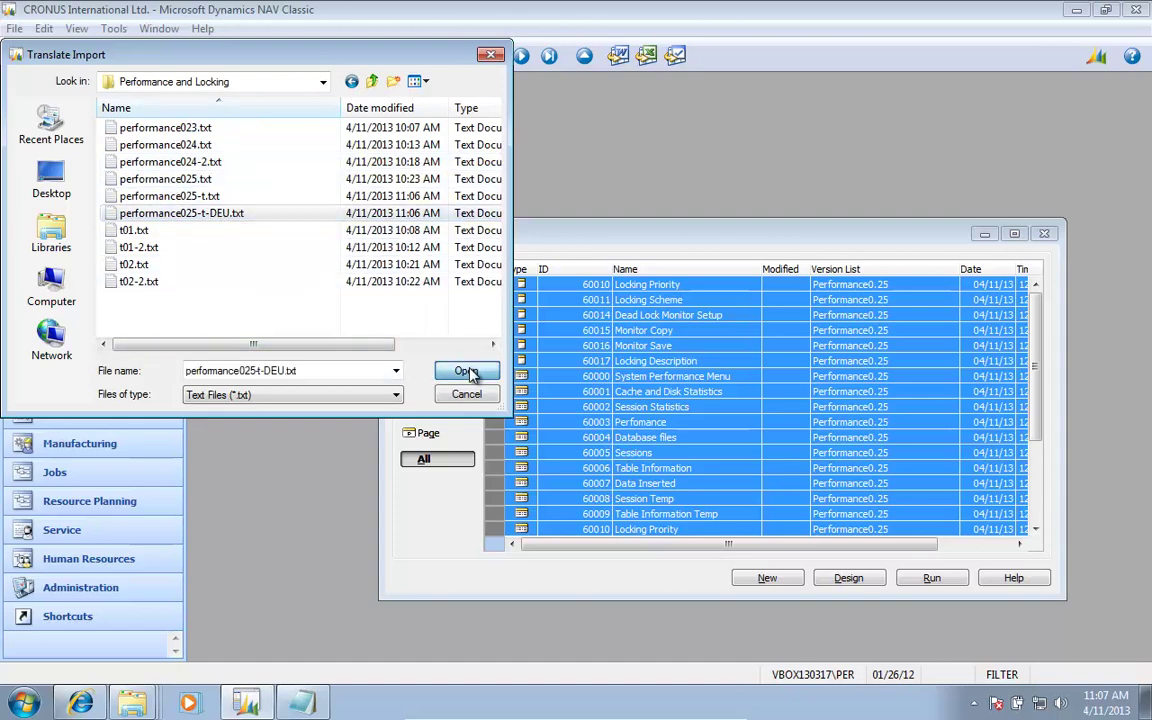
{"action": "left_click", "coordinate": [614, 414]}
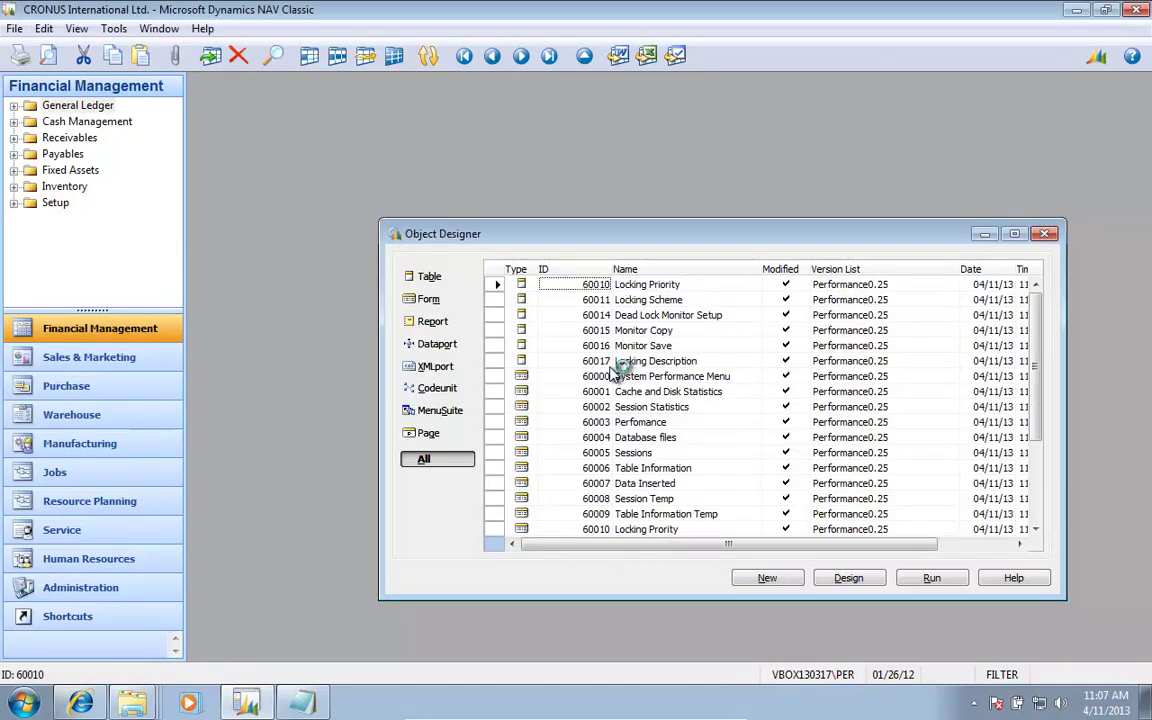
- Open table 60010 Locking Priority in design, examine the CaptionML property of the Table ID field and close the table
{"action": "key", "text": "Tab"}
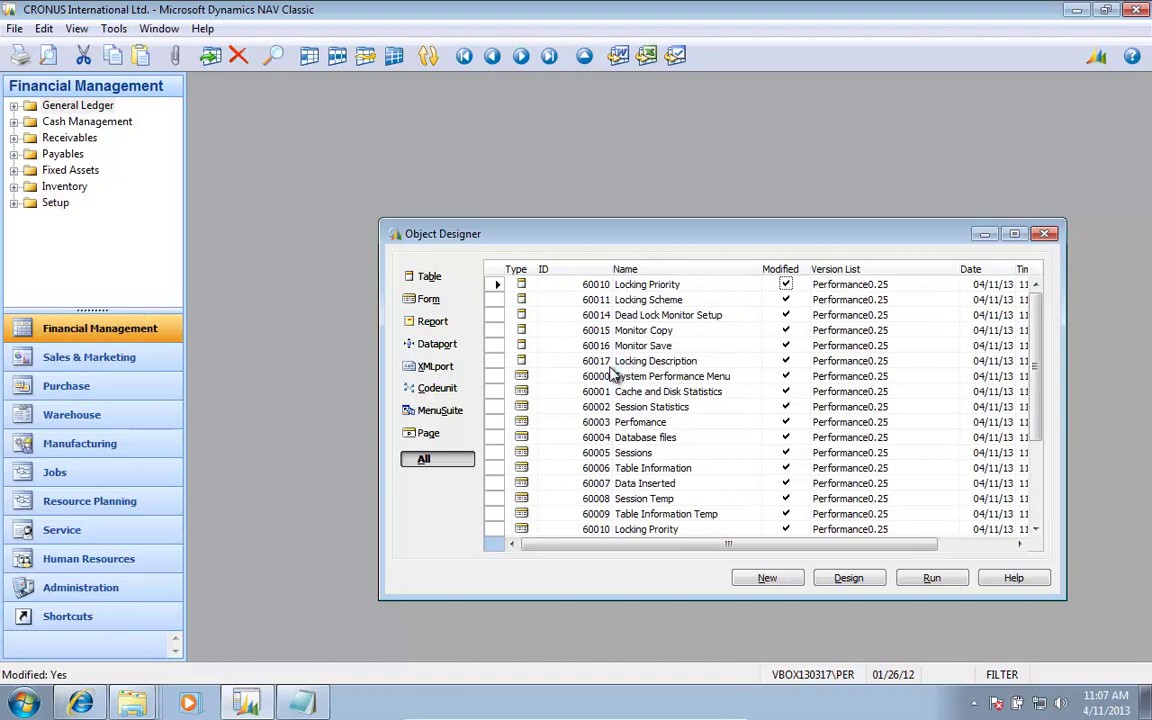
{"action": "key", "text": "alt+d"}
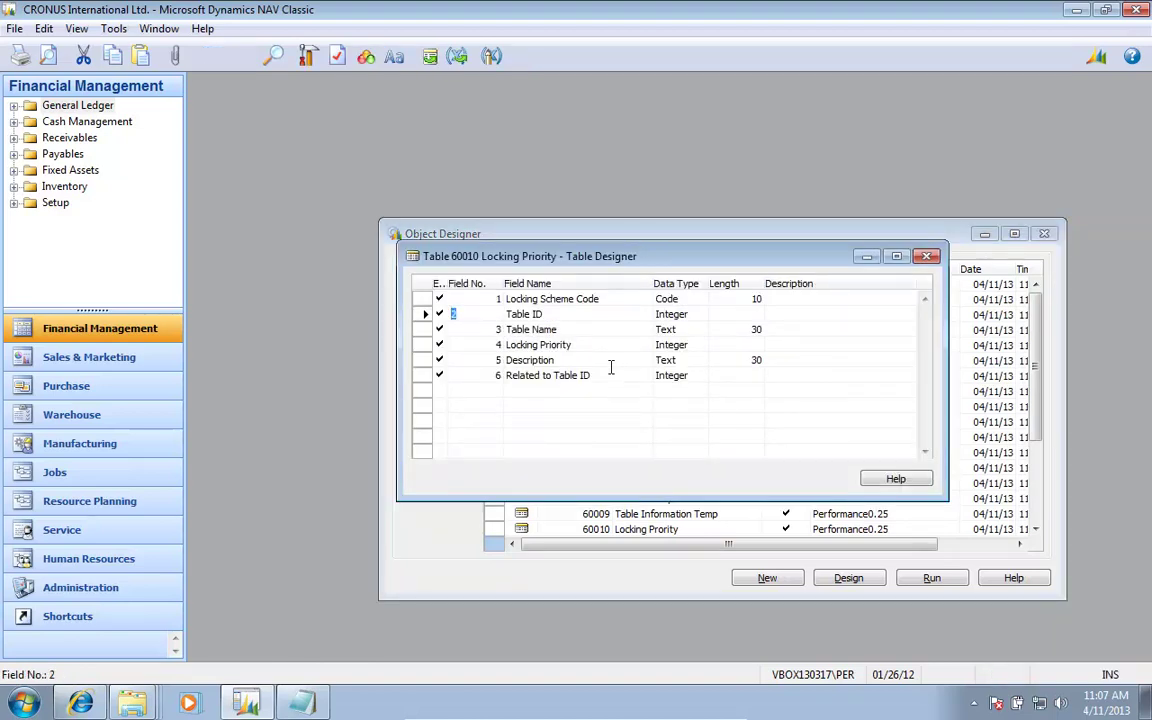
{"action": "key", "text": "shift+F4"}
{"action": "key", "text": "Down"}
{"action": "key", "text": "Down"}
{"action": "key", "text": "Down"}
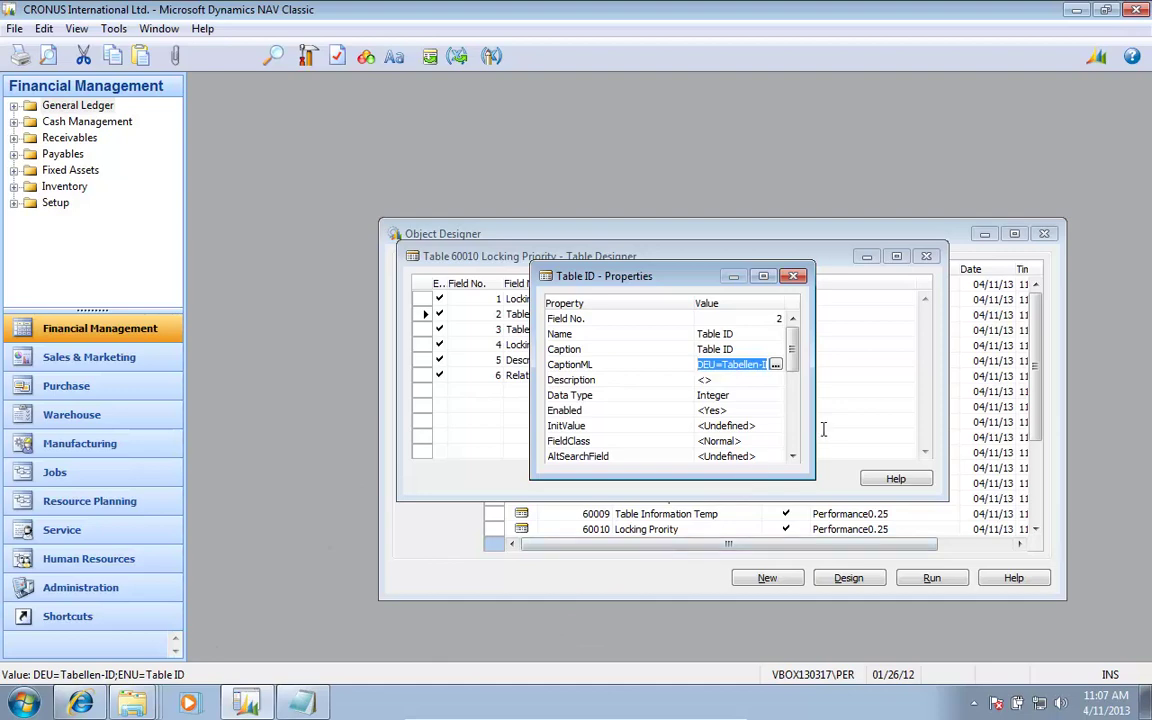
{"action": "left_click_drag", "start_coordinate": [816, 428], "coordinate": [957, 428]}
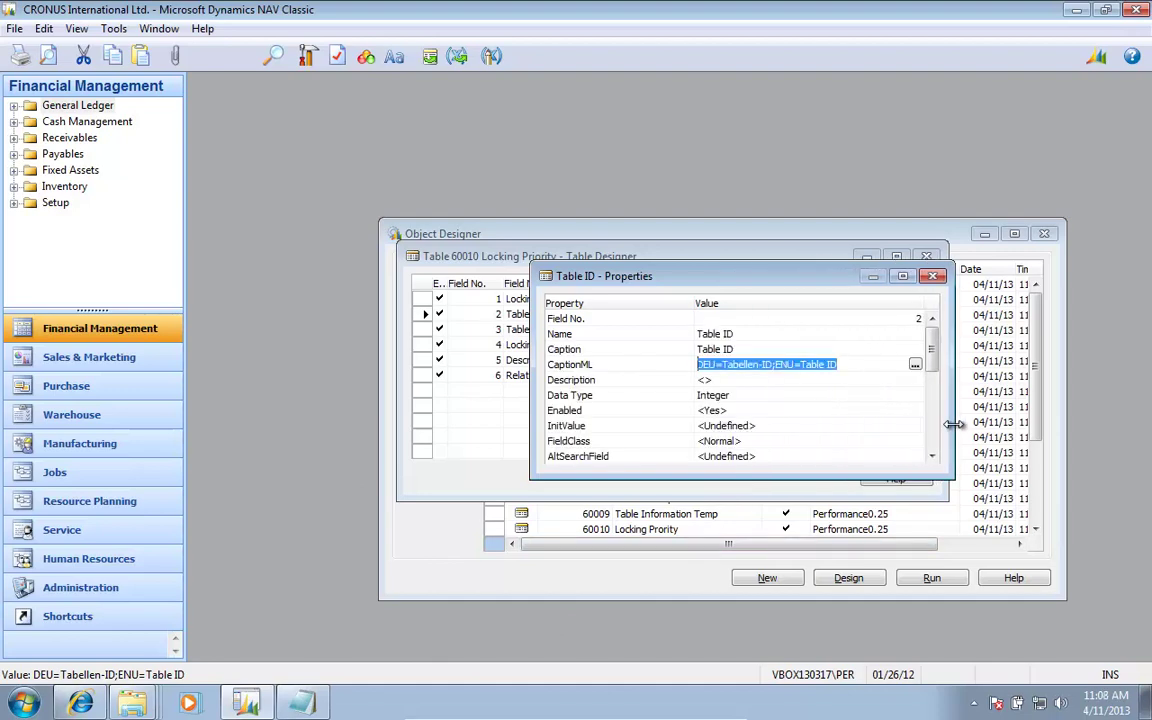
{"action": "key", "text": "Escape"}
{"action": "key", "text": "Escape"}
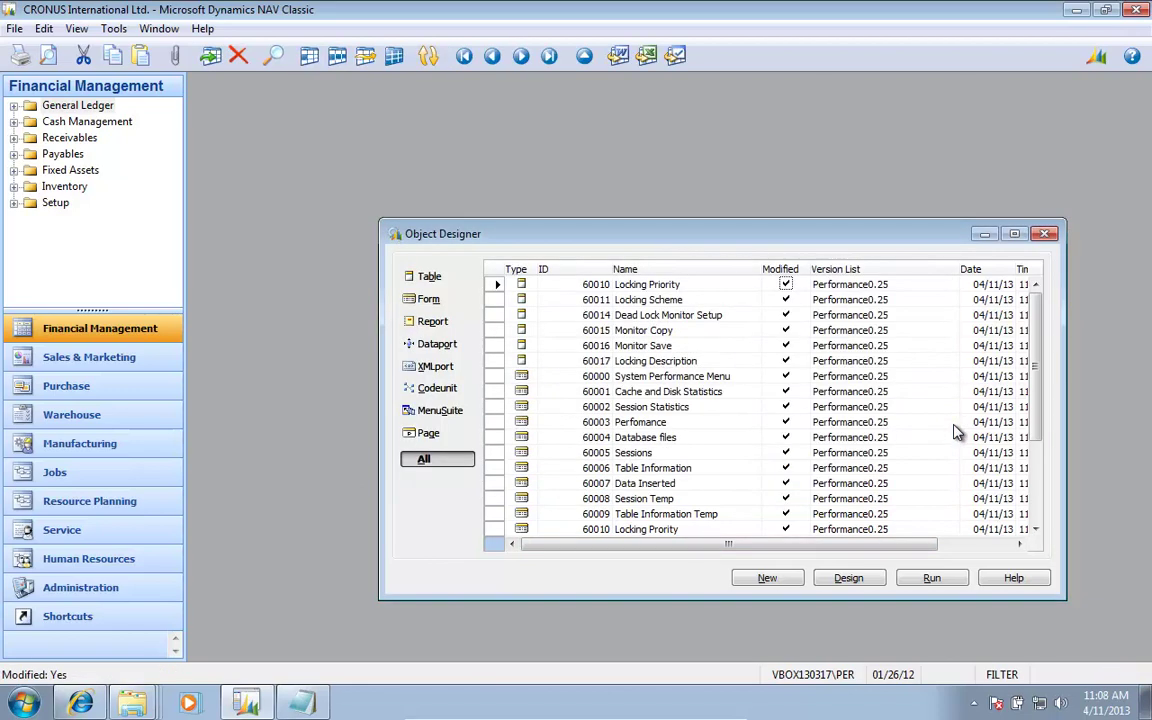
- Start a Language Module export of all filtered Performance objects and browse to C:\Mergetool\Performance and Locking as the destination
{"action": "key", "text": "ctrl+a"}
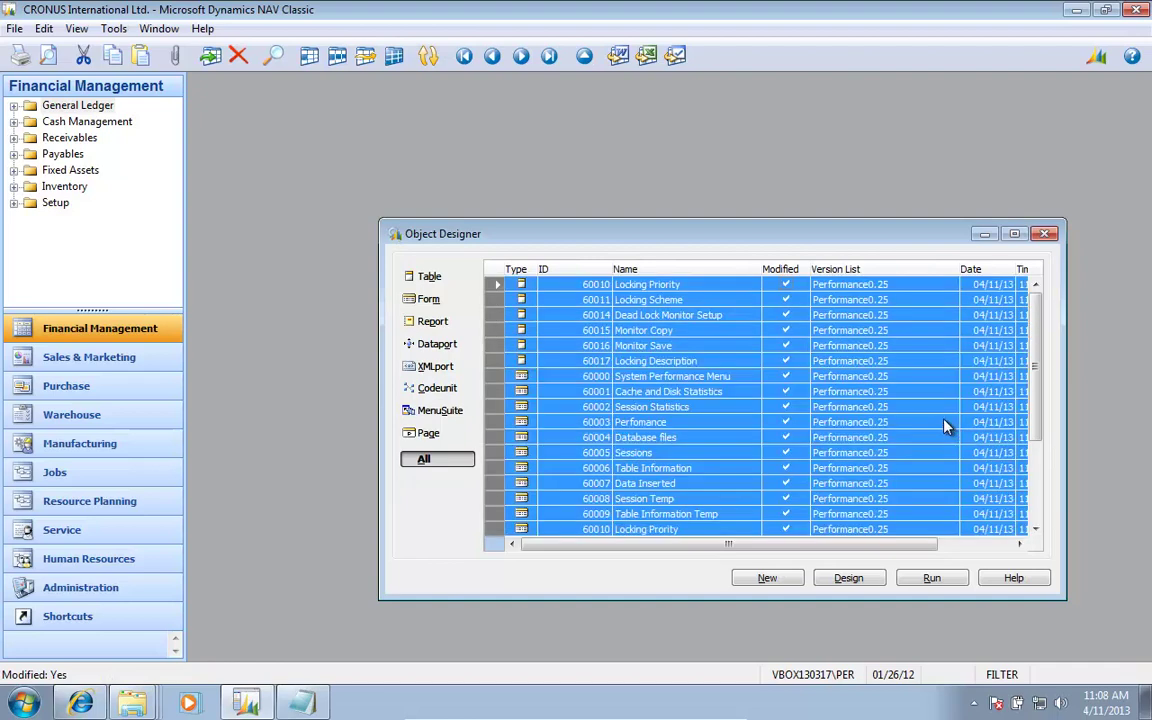
{"action": "left_click", "coordinate": [113, 28]}
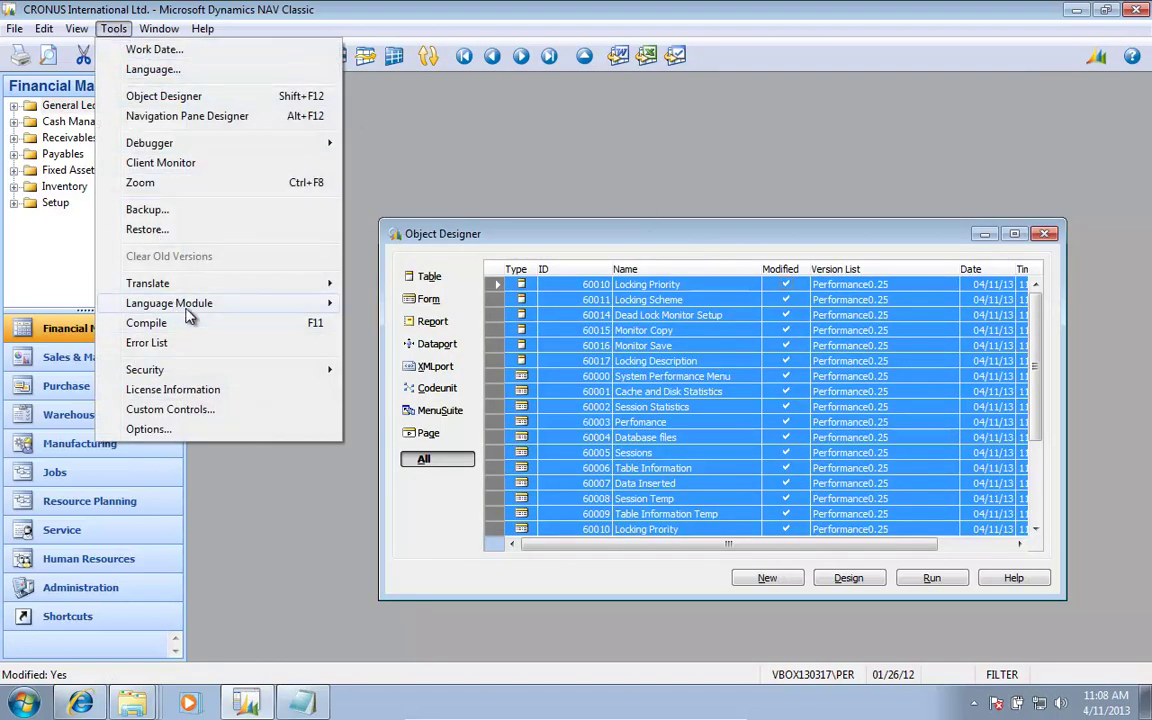
{"action": "mouse_move", "coordinate": [180, 300]}
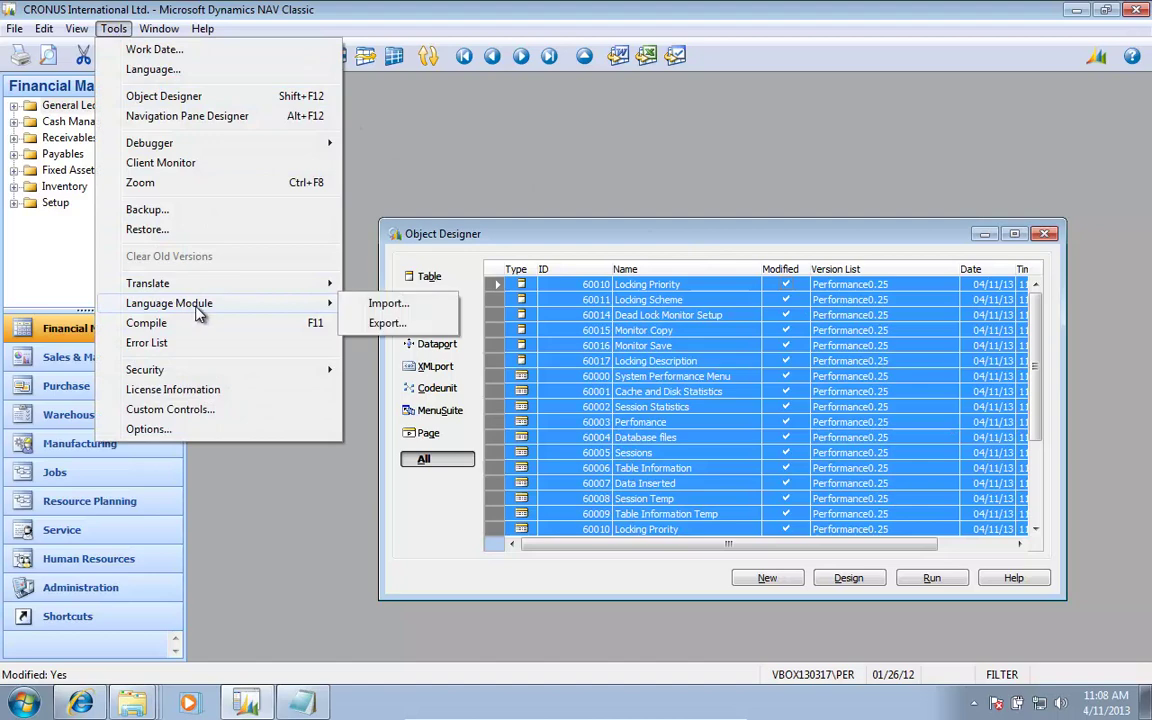
{"action": "left_click", "coordinate": [396, 324]}
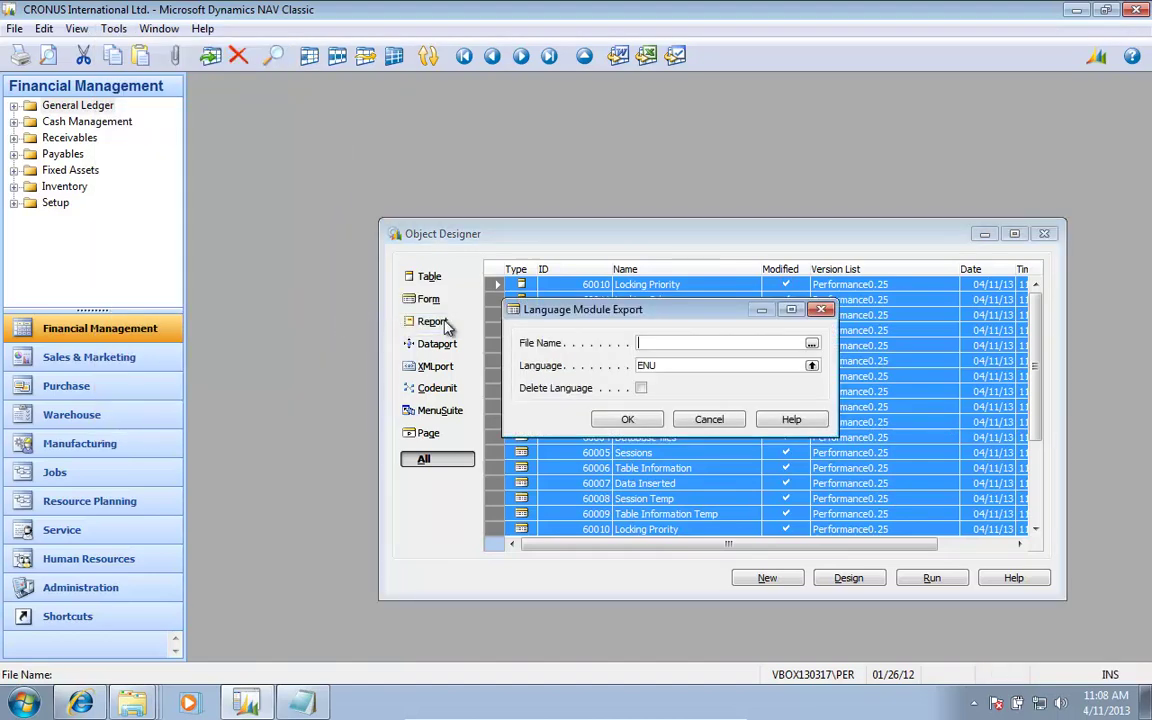
{"action": "left_click", "coordinate": [812, 344]}
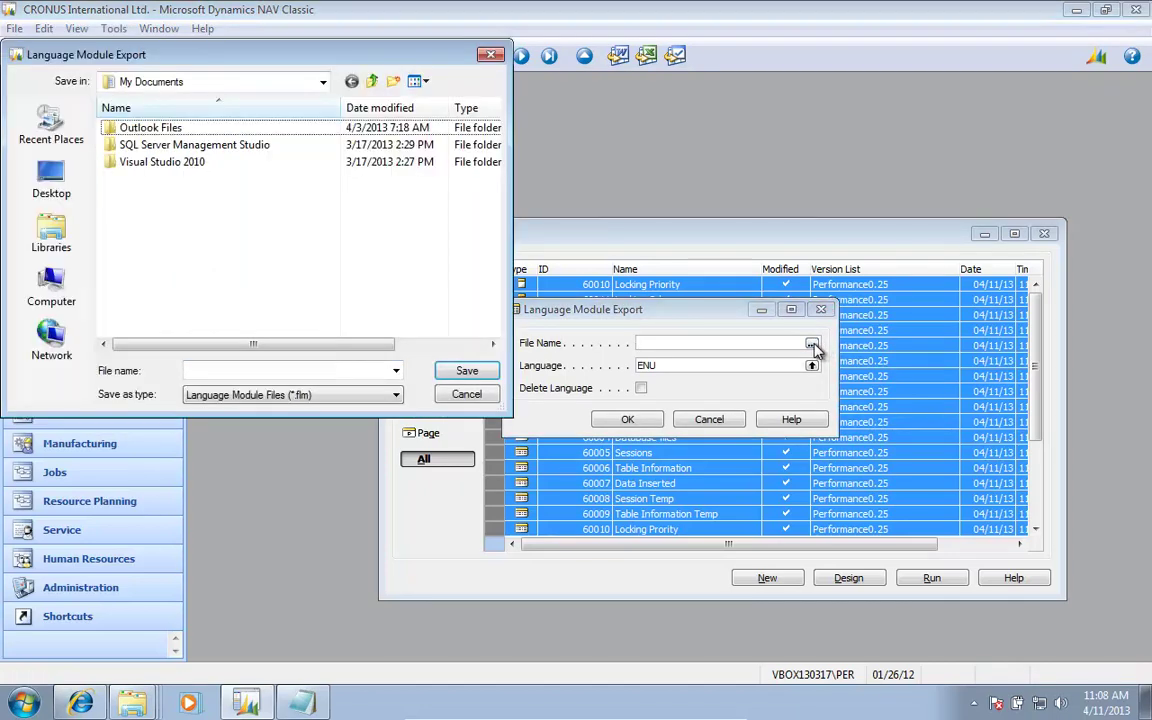
{"action": "key", "text": "BackSpace"}
{"action": "key", "text": "BackSpace"}
{"action": "key", "text": "Down"}
{"action": "key", "text": "Left"}
{"action": "key", "text": "Return"}
{"action": "key", "text": "Down"}
{"action": "key", "text": "Up"}
{"action": "key", "text": "Return"}
{"action": "key", "text": "Down"}
{"action": "key", "text": "Down"}
{"action": "key", "text": "Down"}
{"action": "key", "text": "Down"}
{"action": "key", "text": "Down"}
{"action": "key", "text": "Down"}
{"action": "key", "text": "Up"}
{"action": "key", "text": "Up"}
{"action": "key", "text": "Up"}
{"action": "key", "text": "Up"}
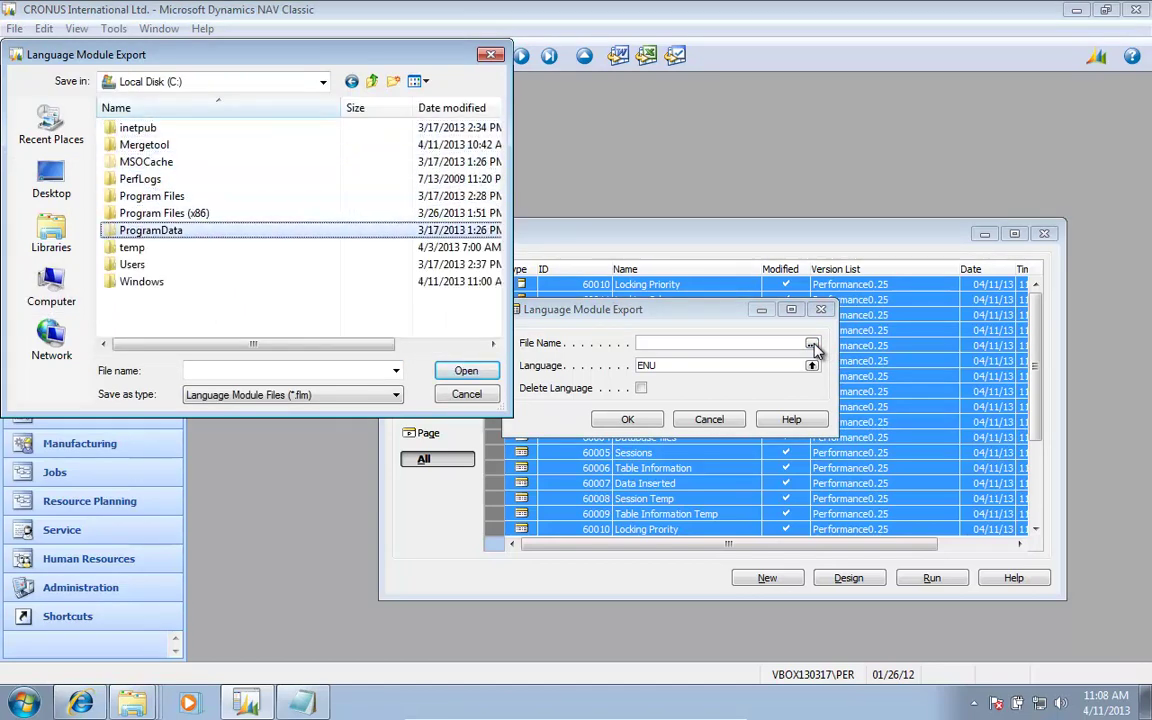
{"action": "key", "text": "Return"}
{"action": "key", "text": "Down"}
{"action": "key", "text": "Down"}
{"action": "key", "text": "Return"}
- Name the language module export file "performance025 DEU.flm" and save the choice
{"action": "type", "text": "p"}
{"action": "key", "text": "Down"}
{"action": "key", "text": "Down"}
{"action": "key", "text": "Down"}
{"action": "key", "text": "Down"}
{"action": "key", "text": "Down"}
{"action": "key", "text": "Down"}
{"action": "key", "text": "Down"}
{"action": "key", "text": "Down"}
{"action": "key", "text": "Down"}
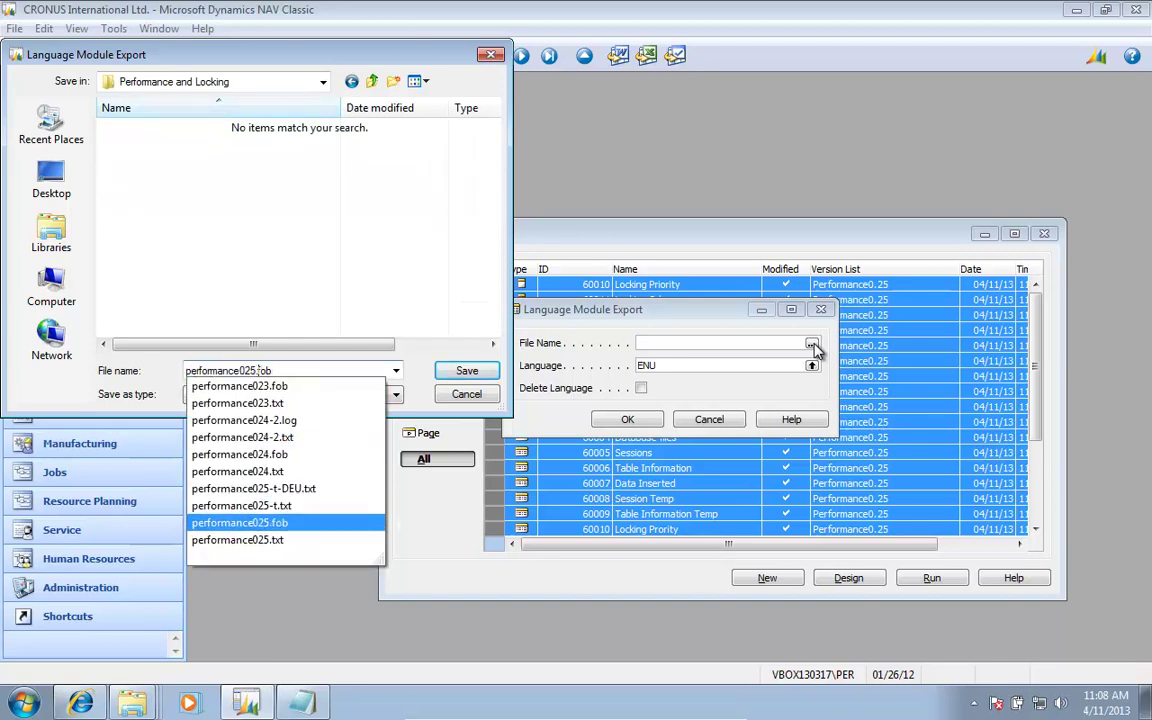
{"action": "type", "text": "DEU"}
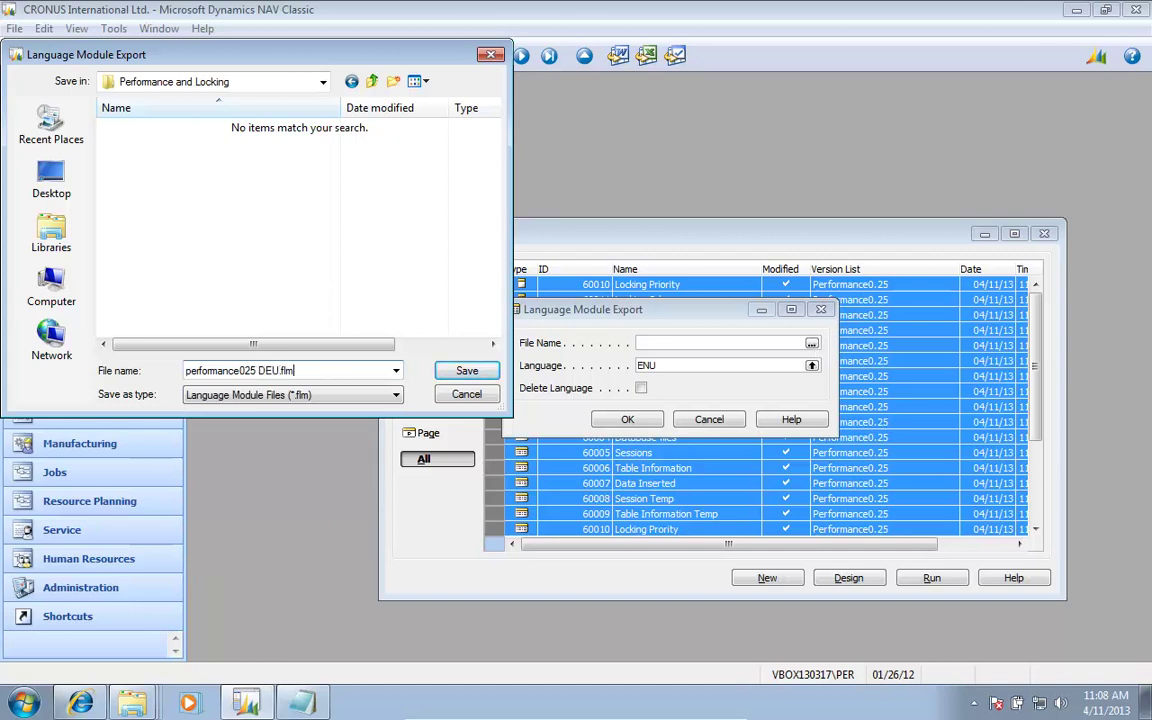
{"action": "key", "text": "Return"}
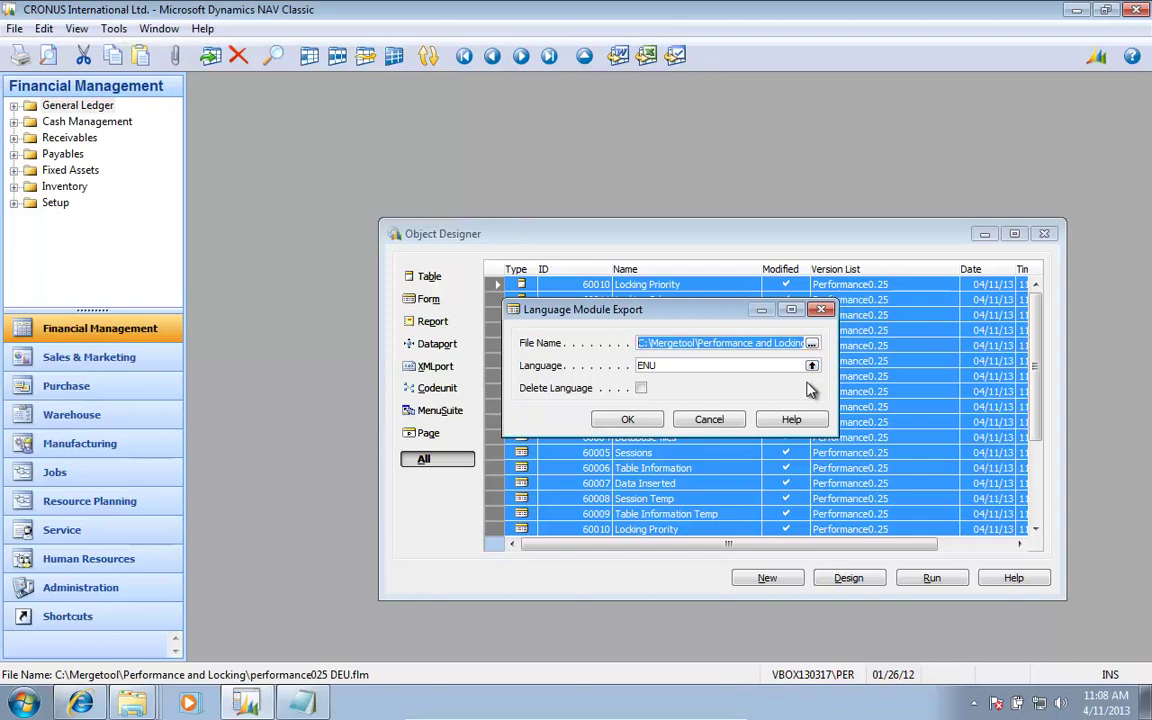
- Set the export language to DEU and export the language module without deleting the language
{"action": "left_click", "coordinate": [811, 367]}
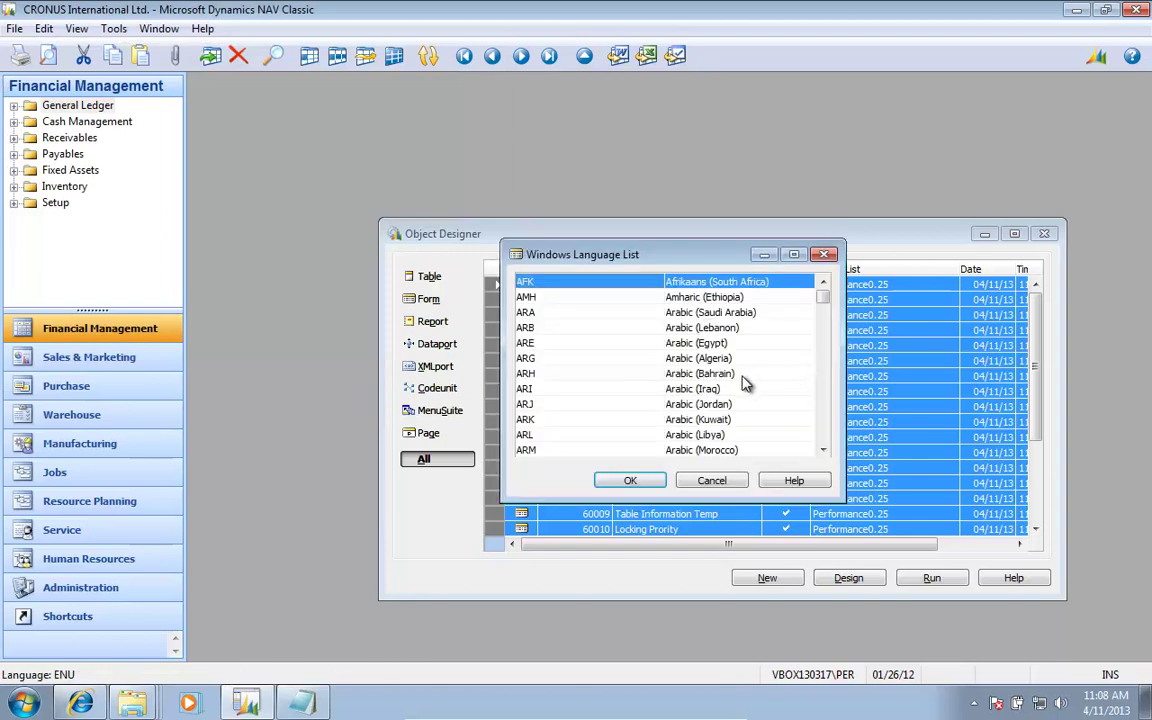
{"action": "key", "text": "Escape"}
{"action": "type", "text": "DEU"}
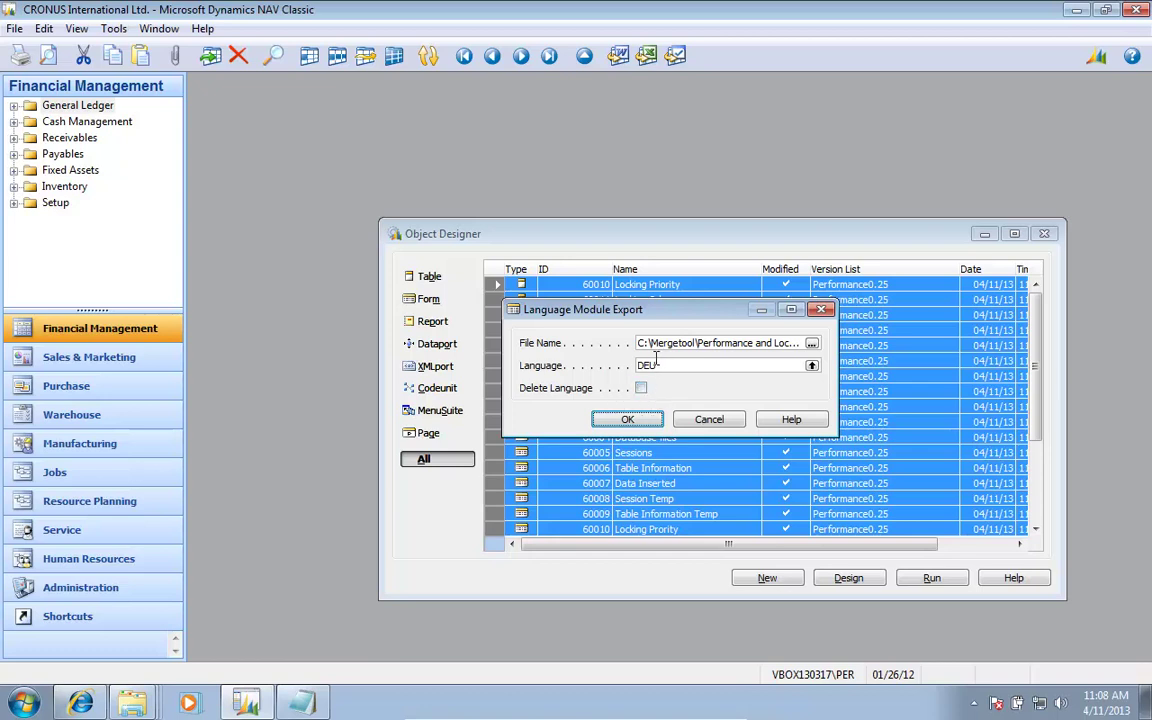
{"action": "left_click", "coordinate": [637, 420]}
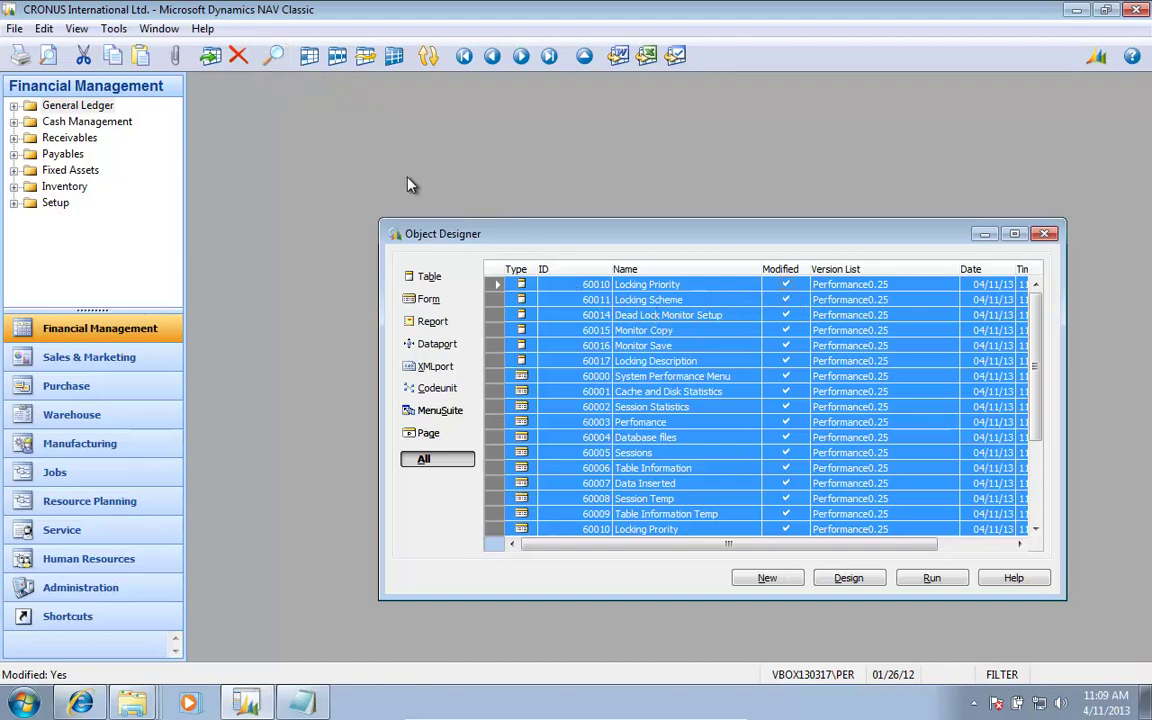
- Open the application language selection and accept the highlighted language
{"action": "left_click", "coordinate": [114, 28]}
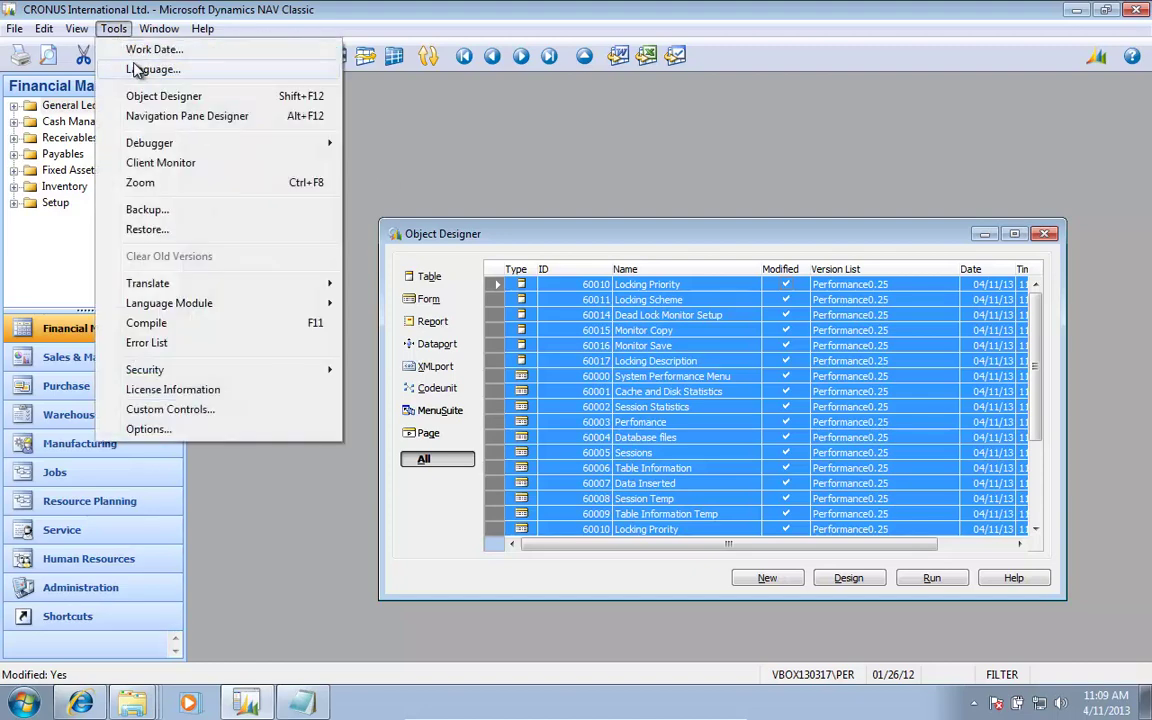
{"action": "left_click", "coordinate": [125, 68]}
{"action": "key", "text": "Return"}
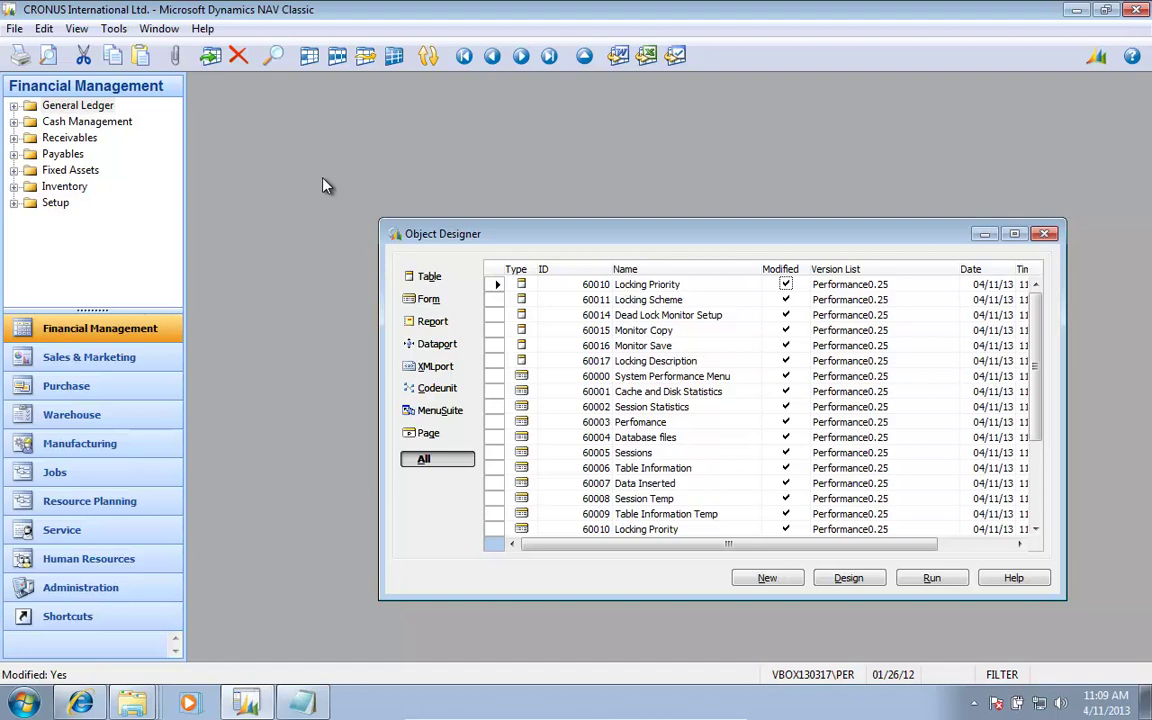
- Start the Microsoft Dynamics NAV 2009 R2 Classic client and dismiss its startup message without opening a database
{"action": "key", "text": "super+Down"}
{"action": "key", "text": "super"}
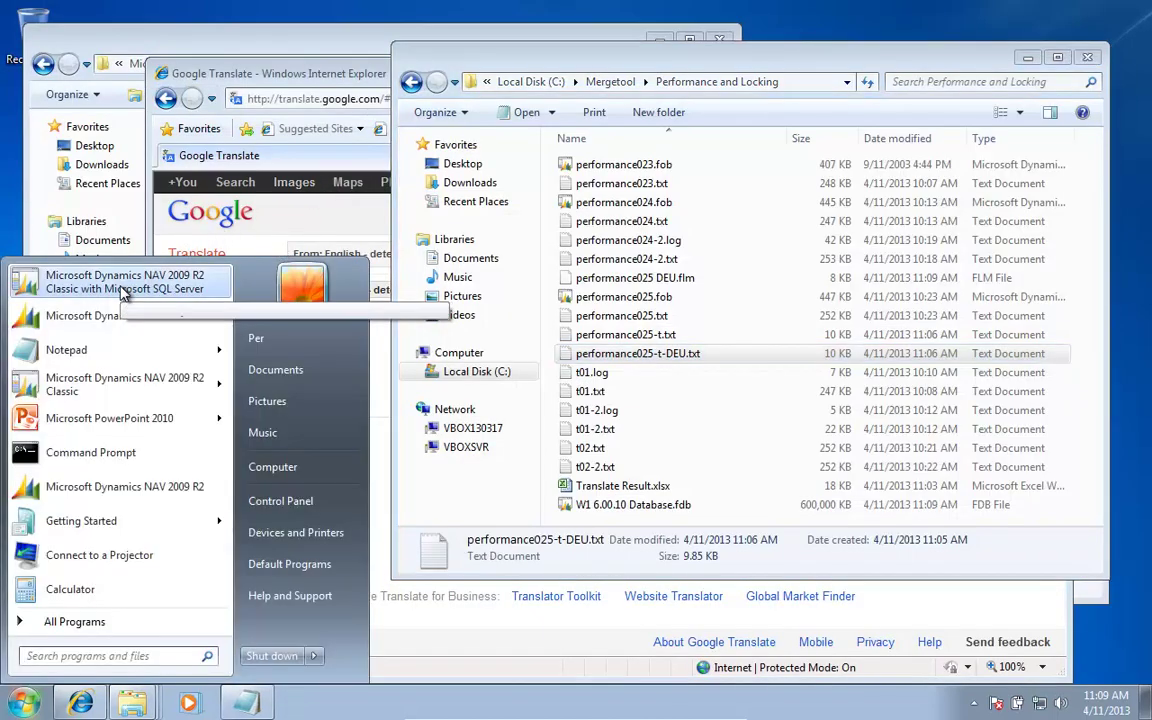
{"action": "type", "text": "clas"}
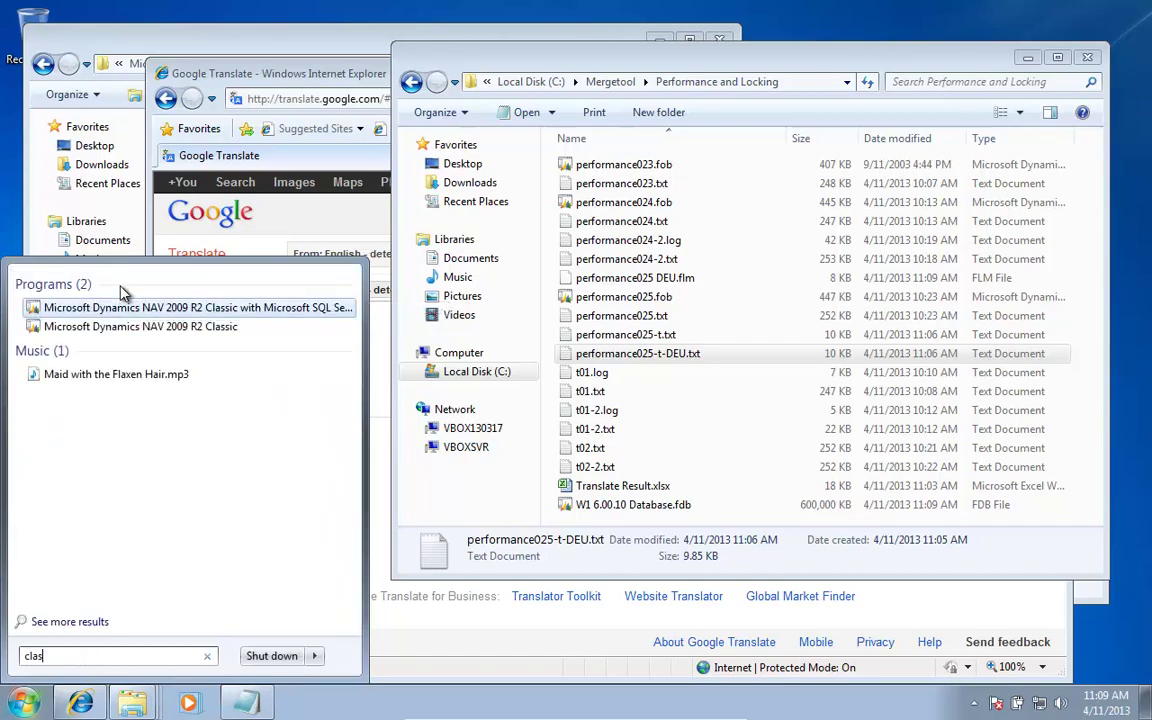
{"action": "key", "text": "Down"}
{"action": "key", "text": "Return"}
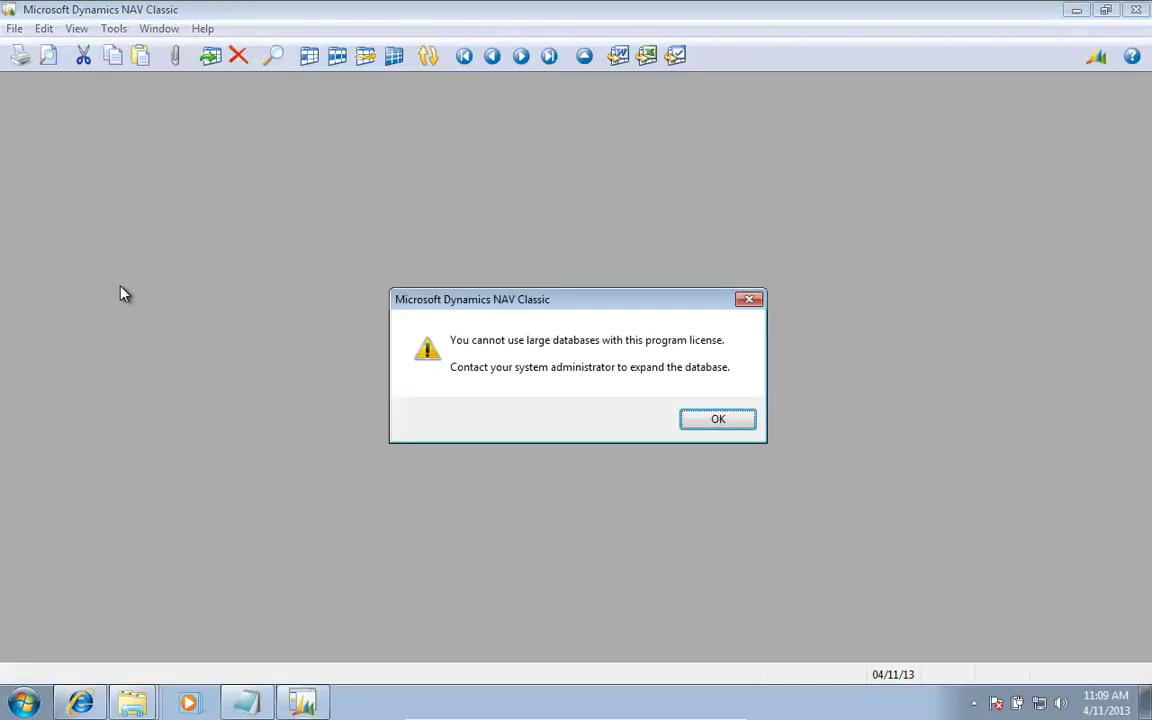
{"action": "key", "text": "Return"}
{"action": "key", "text": "Escape"}
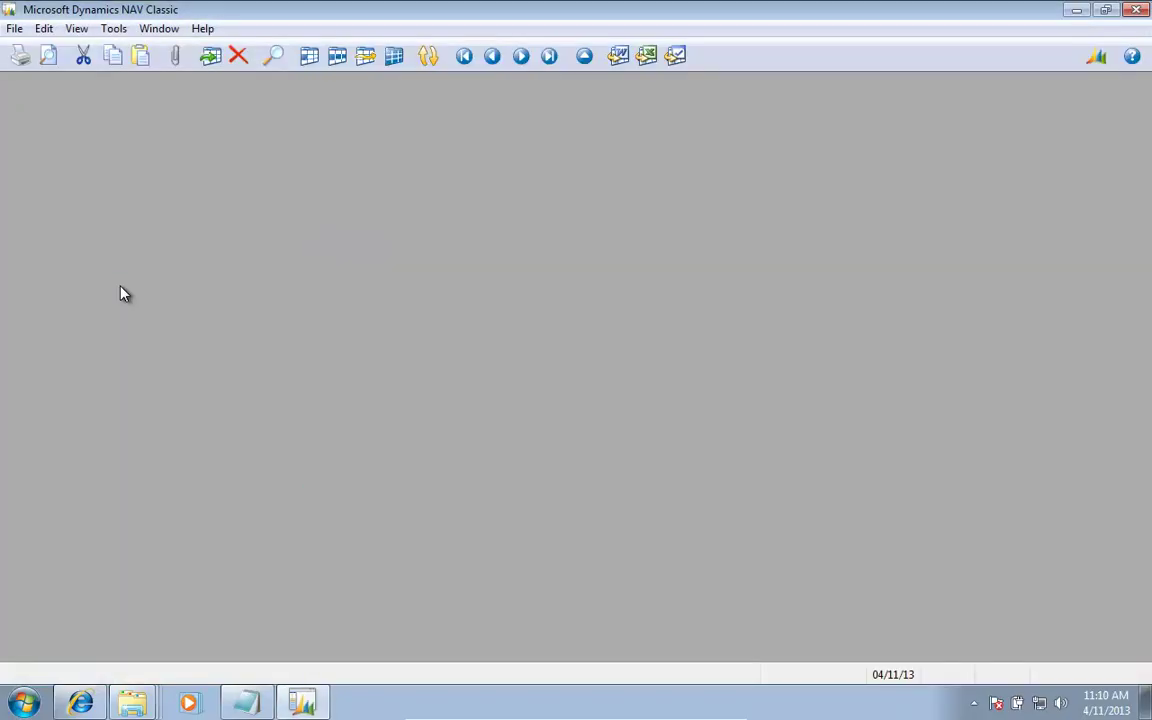
- Change the program license to the Mergetool.com license and close the license information
{"action": "key", "text": "alt+t"}
{"action": "left_click", "coordinate": [120, 293]}
{"action": "key", "text": "alt+c"}
{"action": "key", "text": "Return"}
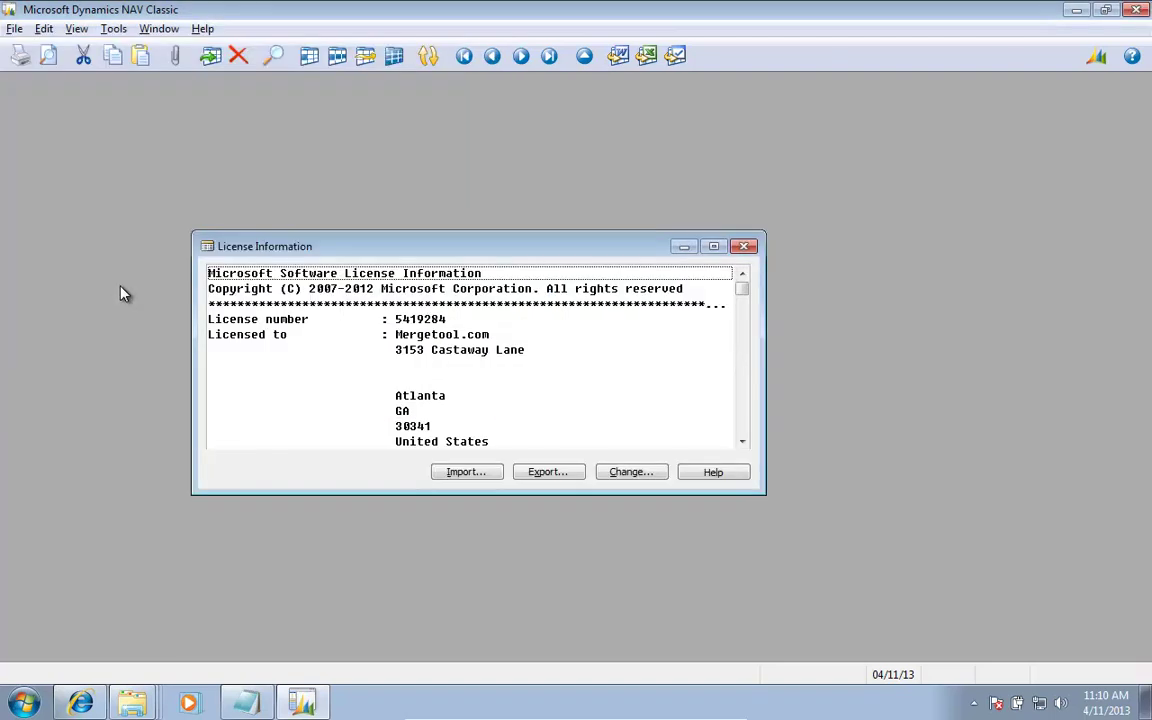
{"action": "key", "text": "Escape"}
- Open the most recently used CRONUS International Ltd. company and dismiss the demonstration company message
{"action": "key", "text": "alt+f"}
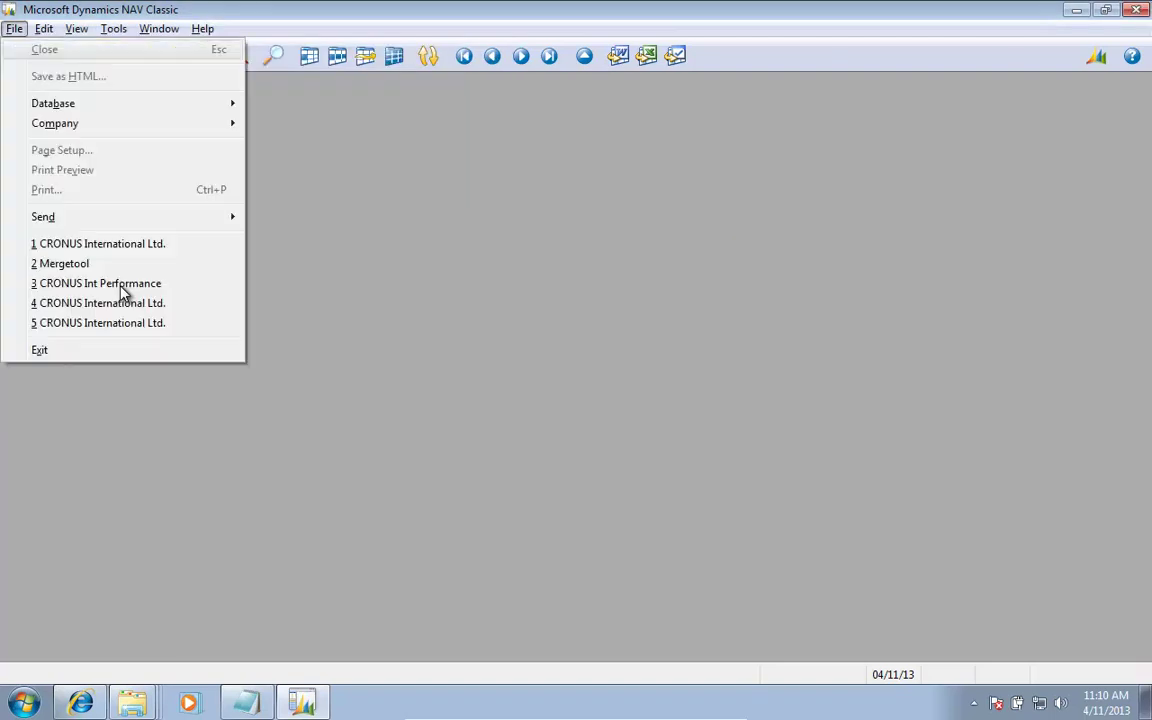
{"action": "key", "text": "Down"}
{"action": "key", "text": "Down"}
{"action": "key", "text": "Down"}
{"action": "key", "text": "Down"}
{"action": "key", "text": "Return"}
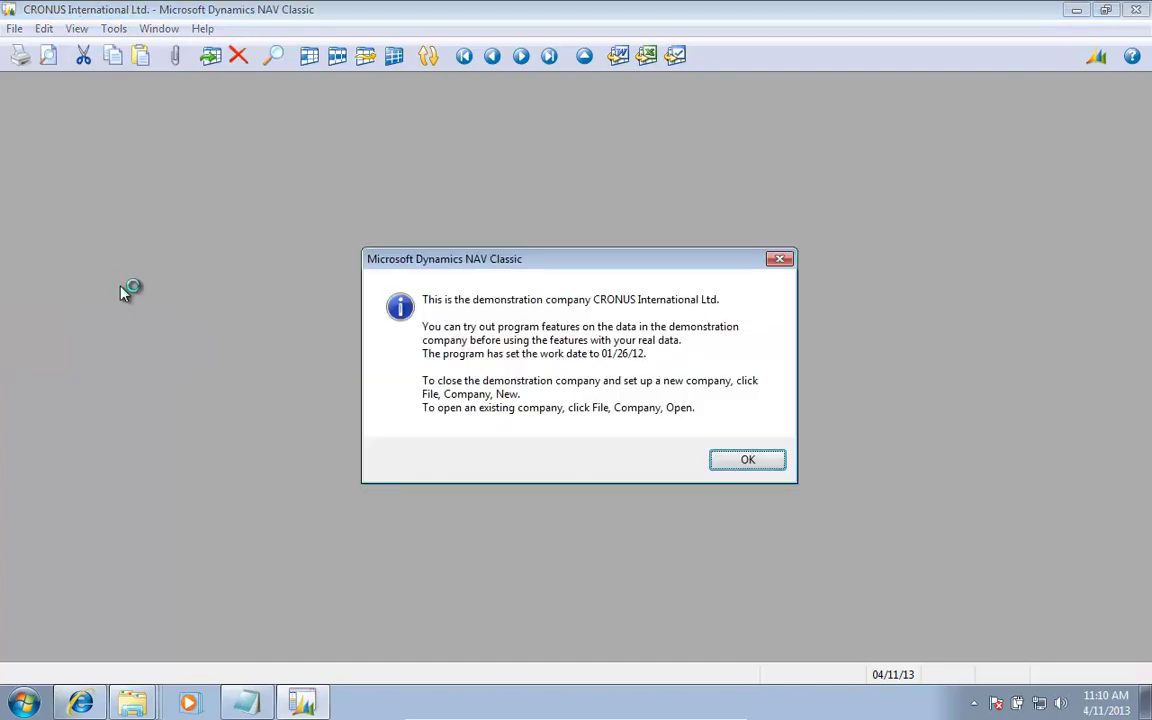
{"action": "key", "text": "Return"}
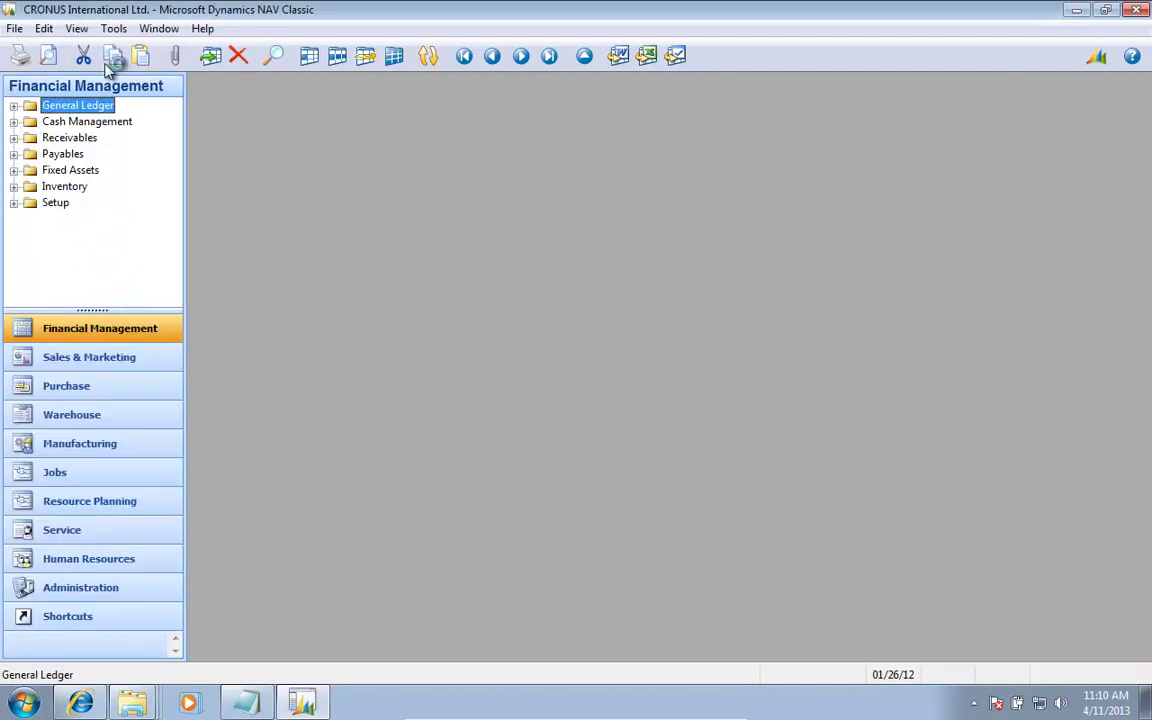
- Set the application language to German (Germany)
{"action": "left_click", "coordinate": [114, 28]}
{"action": "left_click", "coordinate": [150, 68]}
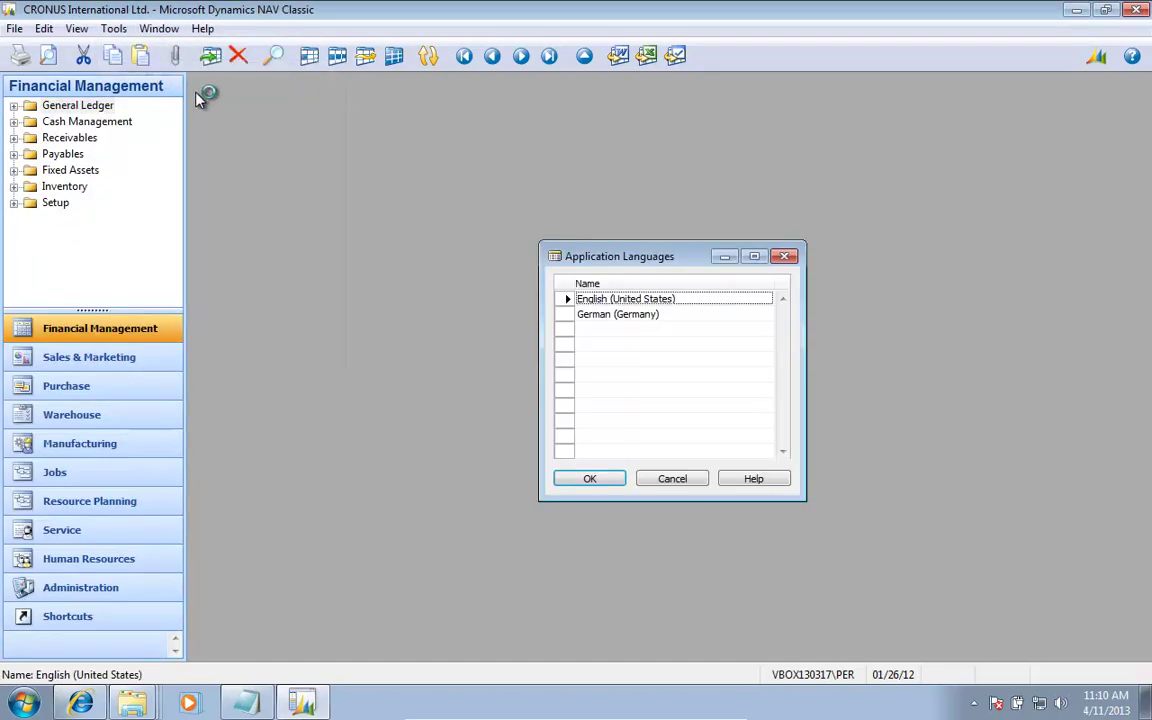
{"action": "left_click", "coordinate": [640, 315]}
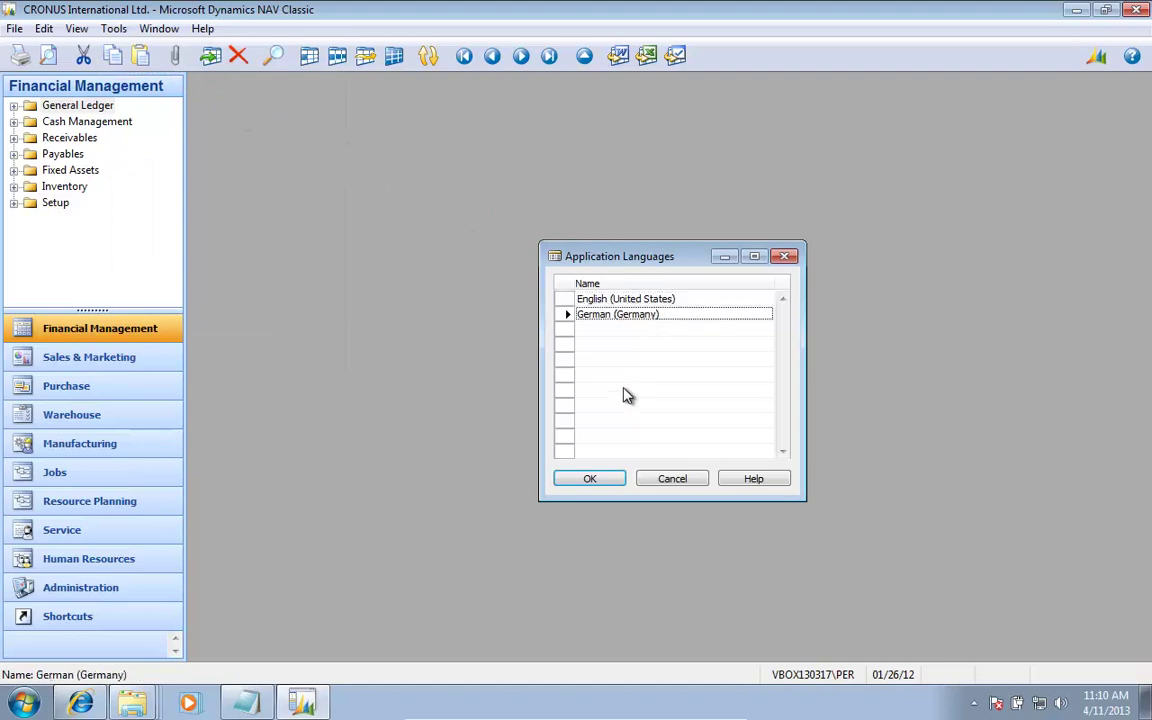
{"action": "left_click", "coordinate": [598, 480]}
- Run the Locking Priority table from the Object Designer to check its German captions, and close it
{"action": "key", "text": "shift+F12"}
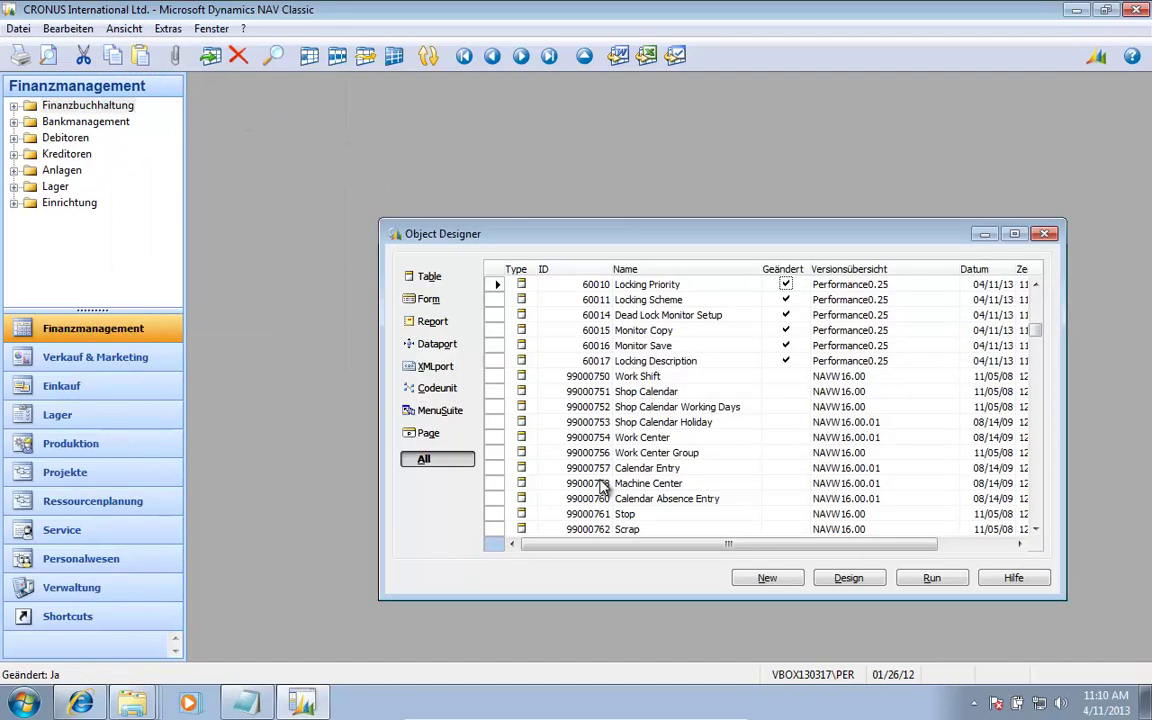
{"action": "key", "text": "alt+r"}
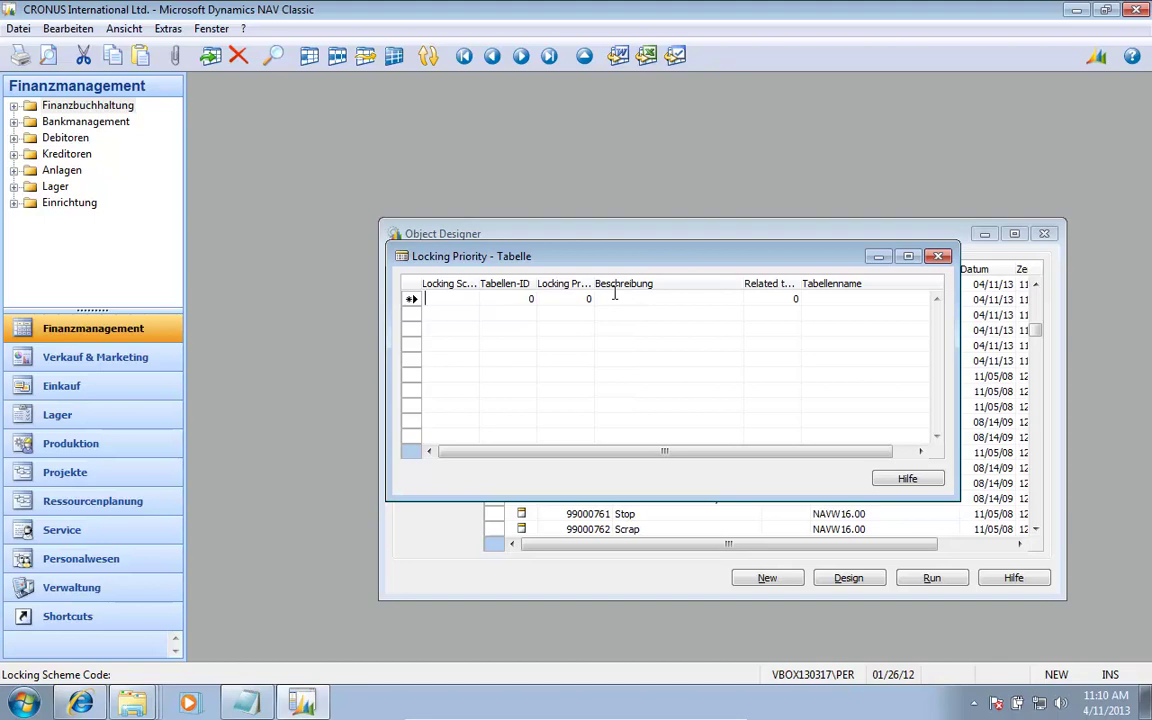
{"action": "key", "text": "Escape"}
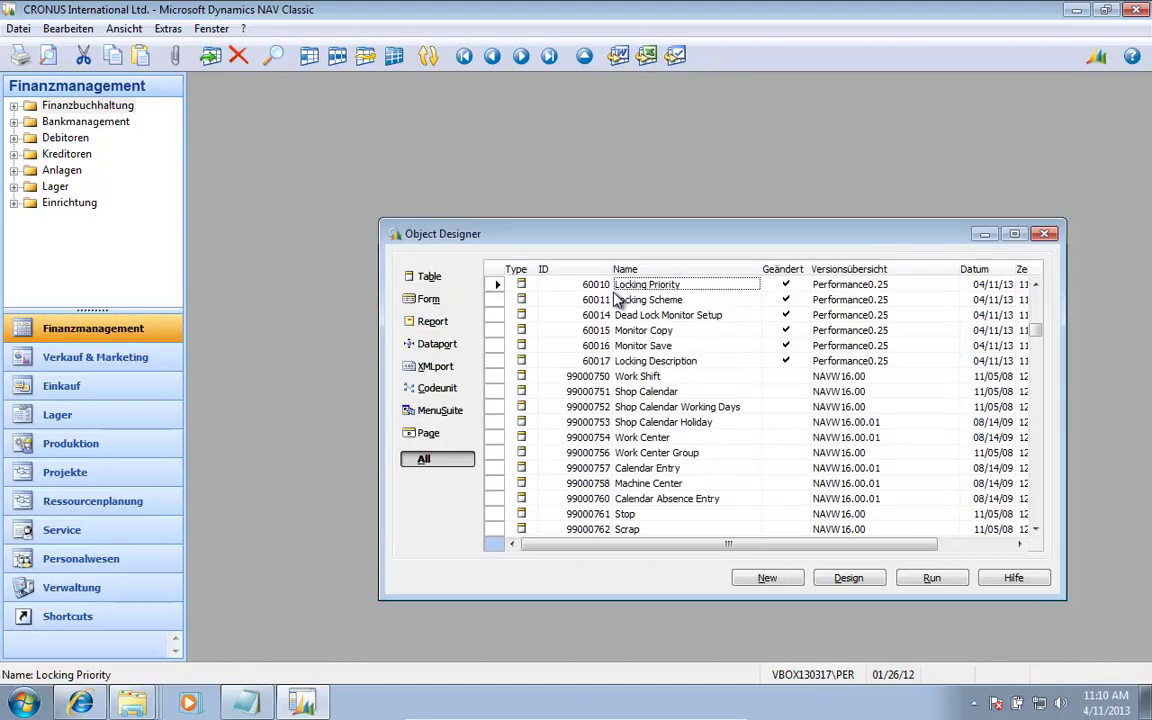
- Switch to the Performance and Locking folder in Windows Explorer and select the exported performance025 DEU.flm file
{"action": "key", "text": "alt+Tab"}
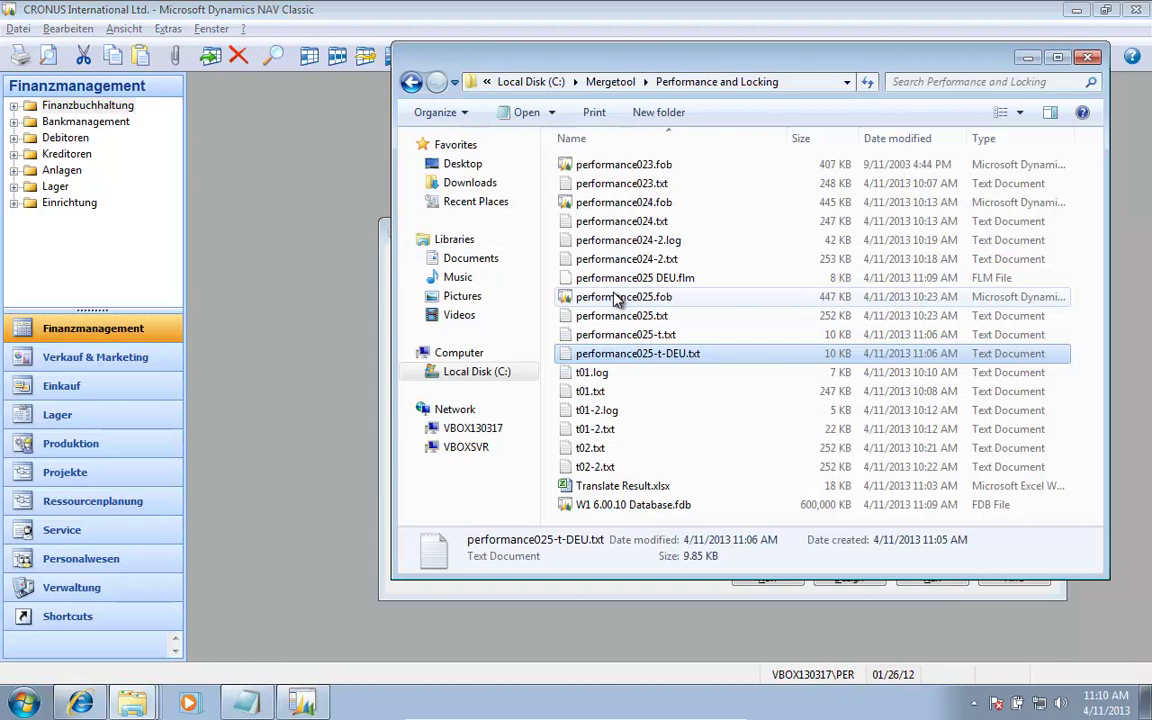
{"action": "key", "text": "Up"}
{"action": "key", "text": "Up"}
{"action": "key", "text": "Up"}
{"action": "key", "text": "Up"}
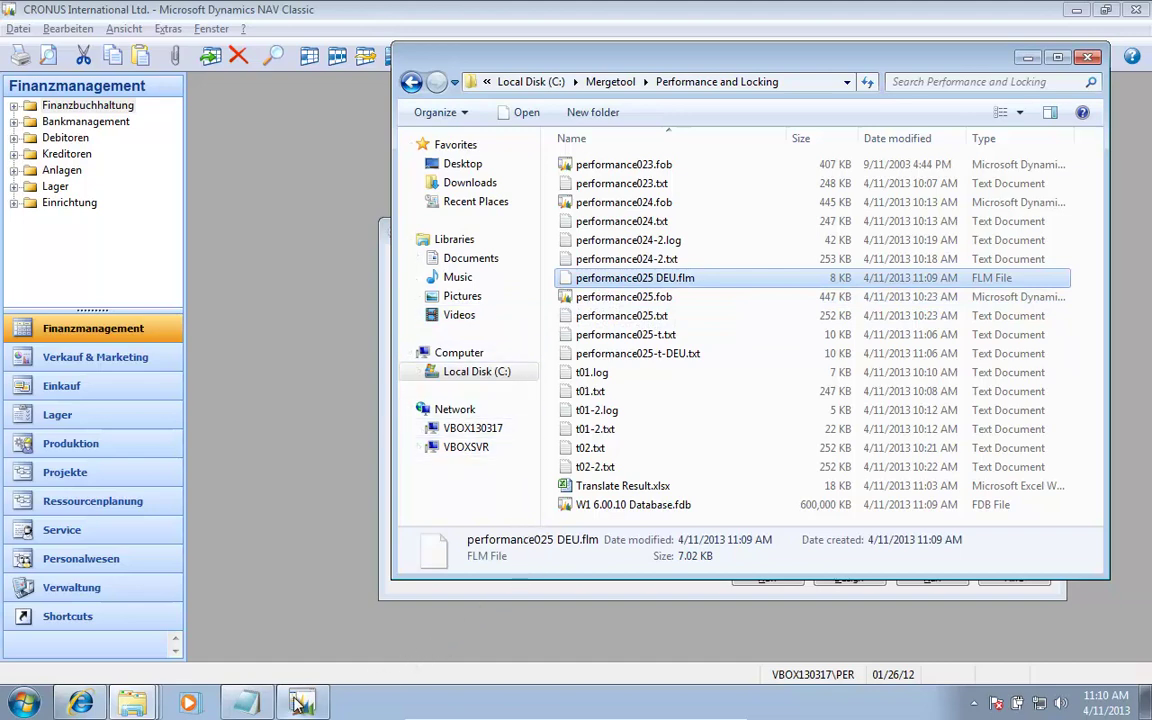
- Return to the Classic client and set the application language to English (United States)
{"action": "left_click", "coordinate": [225, 110]}
{"action": "left_click", "coordinate": [170, 29]}
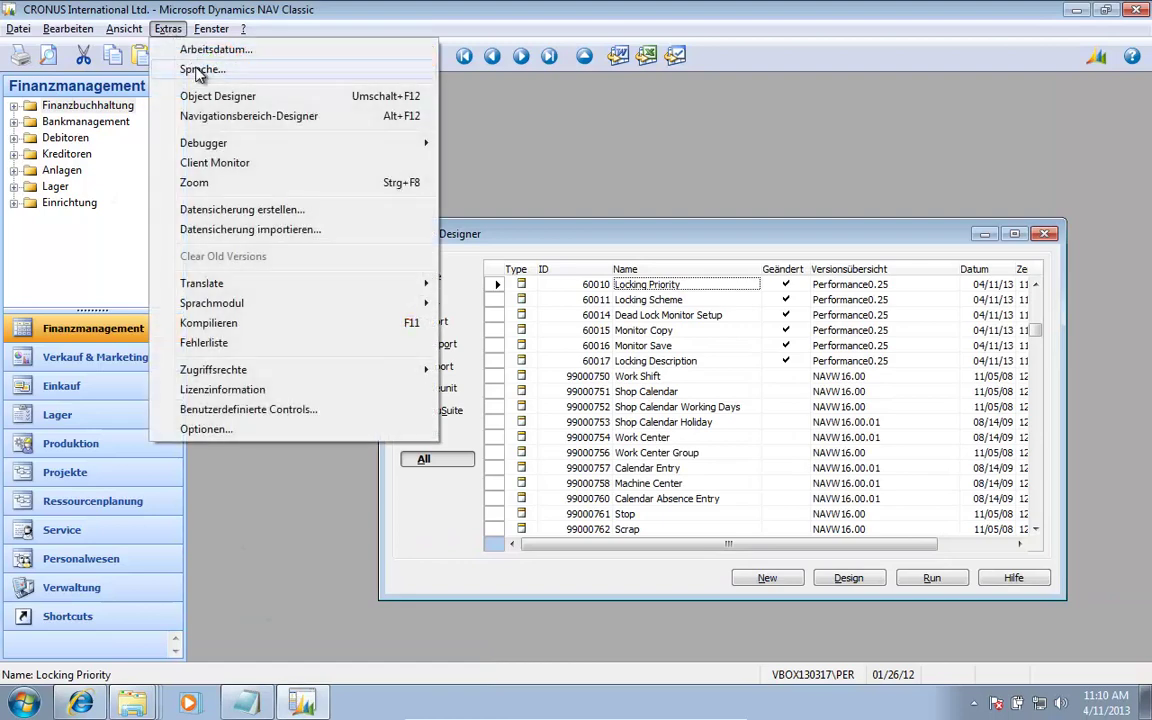
{"action": "left_click", "coordinate": [190, 67]}
{"action": "left_click", "coordinate": [640, 299]}
{"action": "left_click", "coordinate": [600, 480]}
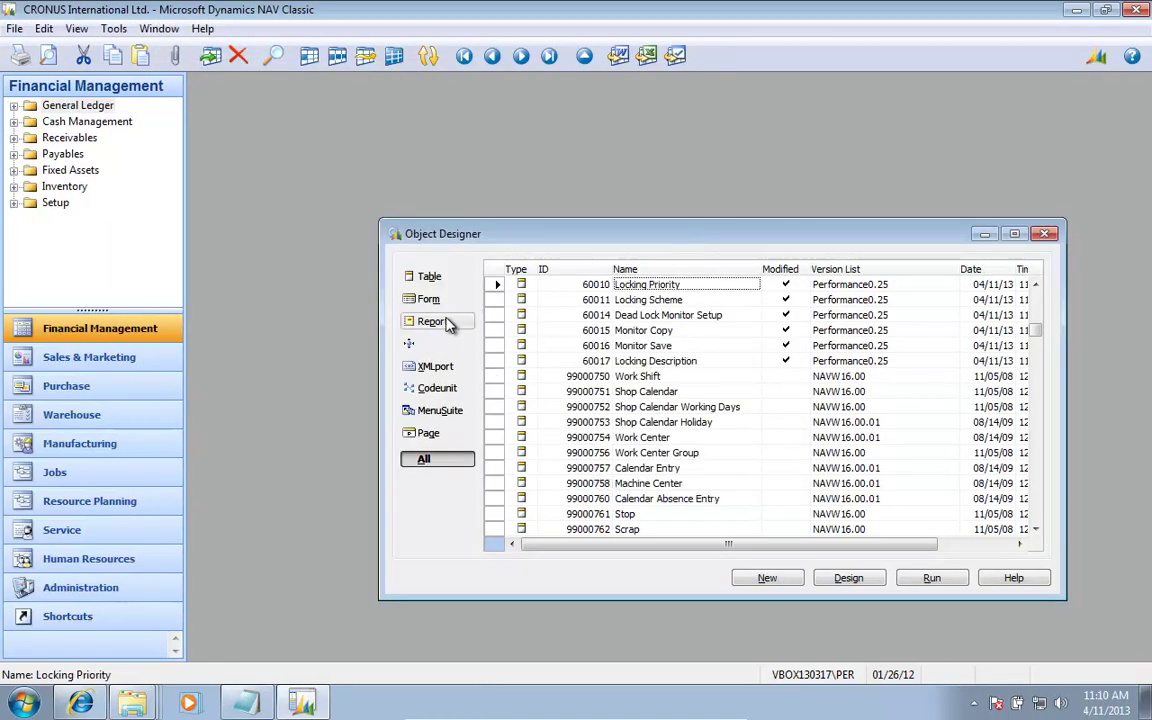
- Switch to the Mergetool company and open its Versions list
{"action": "left_click", "coordinate": [10, 28]}
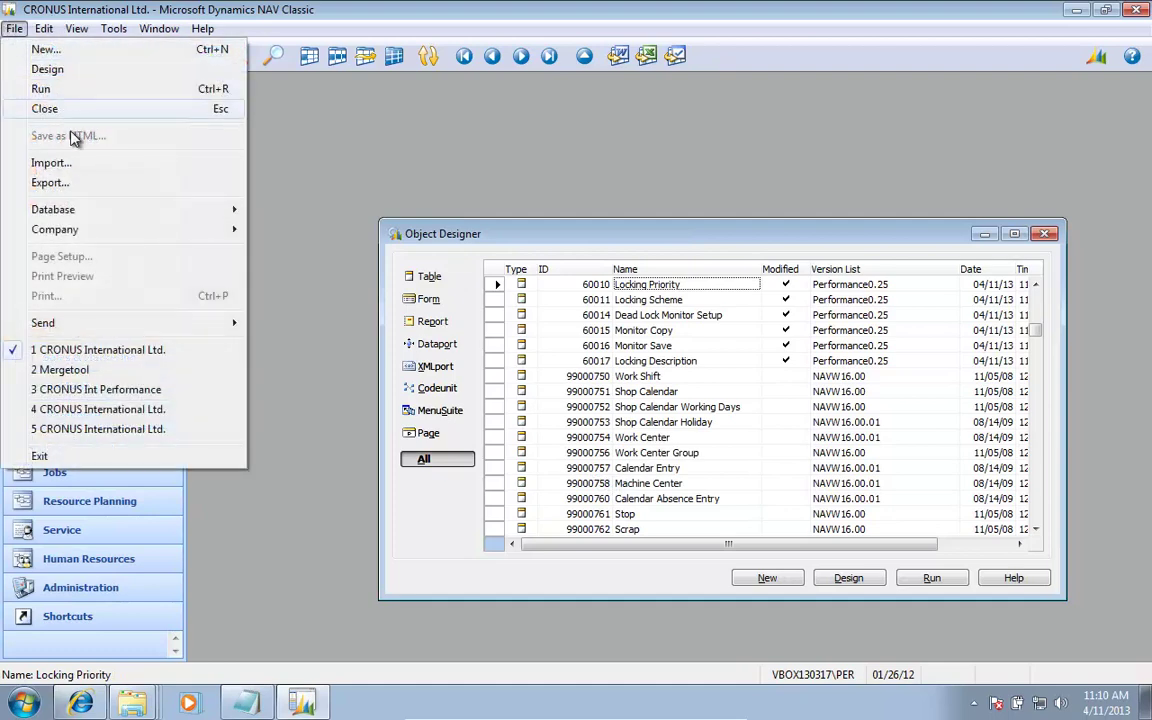
{"action": "left_click", "coordinate": [62, 370]}
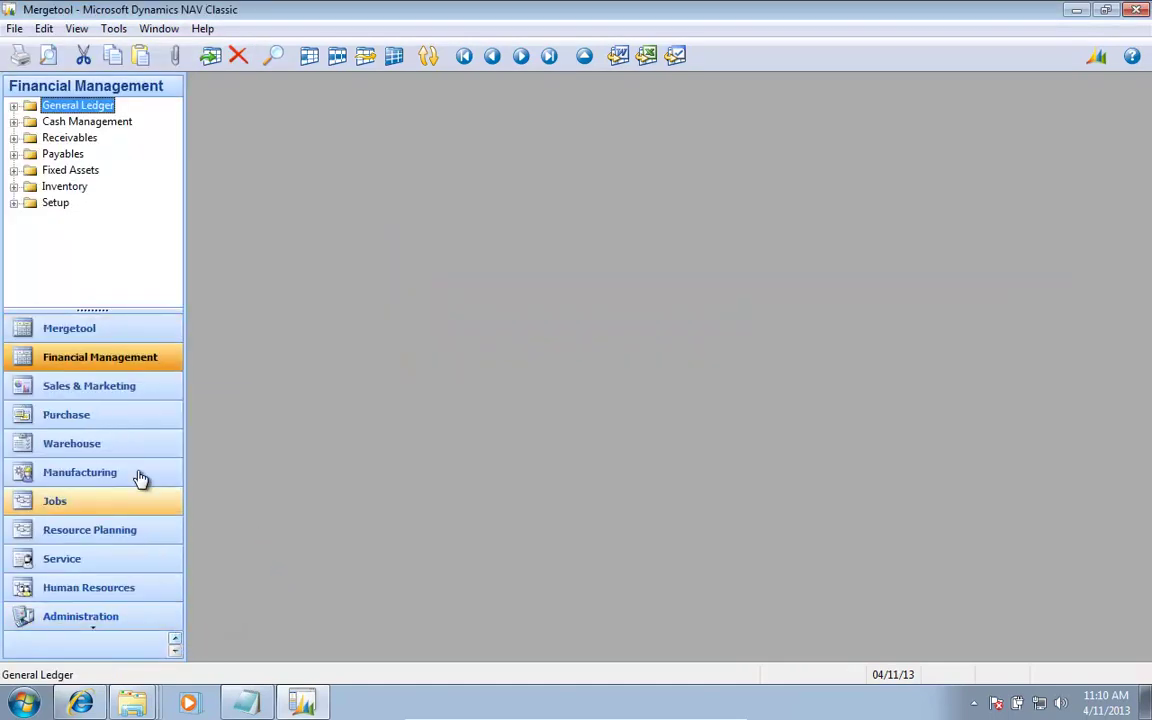
{"action": "left_click", "coordinate": [88, 330]}
{"action": "key", "text": "Right"}
{"action": "key", "text": "Down"}
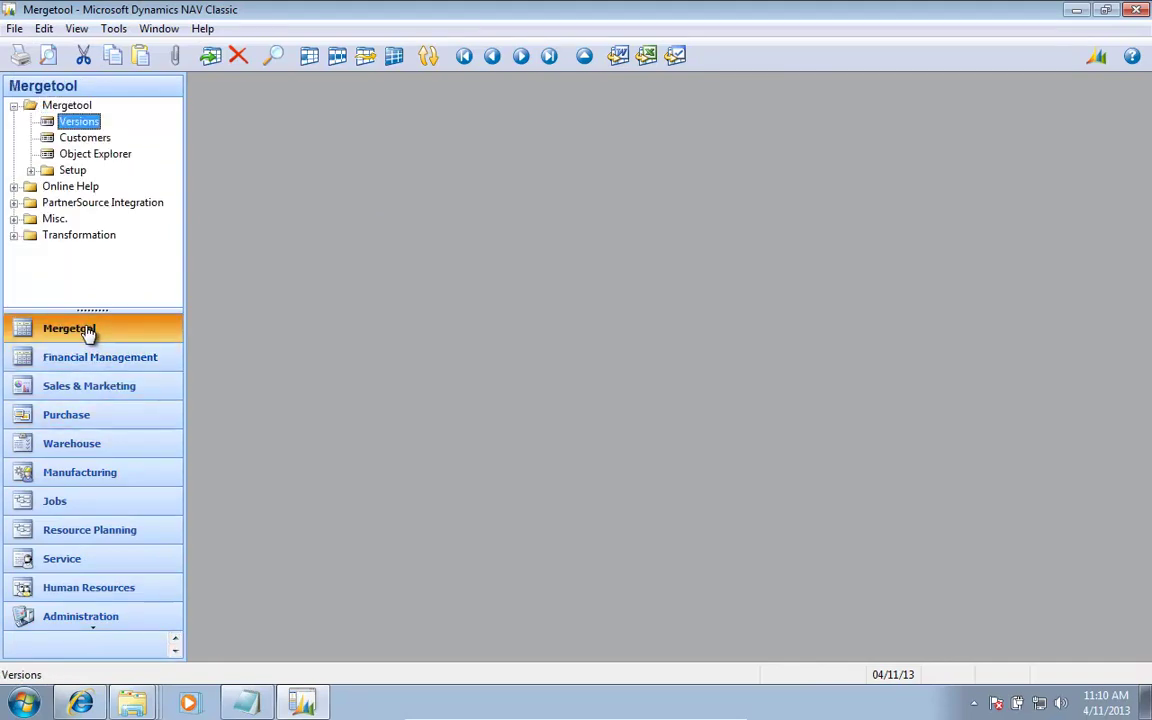
{"action": "key", "text": "Return"}
- Select version PERFORMANCE0.25 and open its translation tokens
{"action": "key", "text": "Down"}
{"action": "key", "text": "Down"}
{"action": "key", "text": "Down"}
{"action": "key", "text": "Down"}
{"action": "key", "text": "Down"}
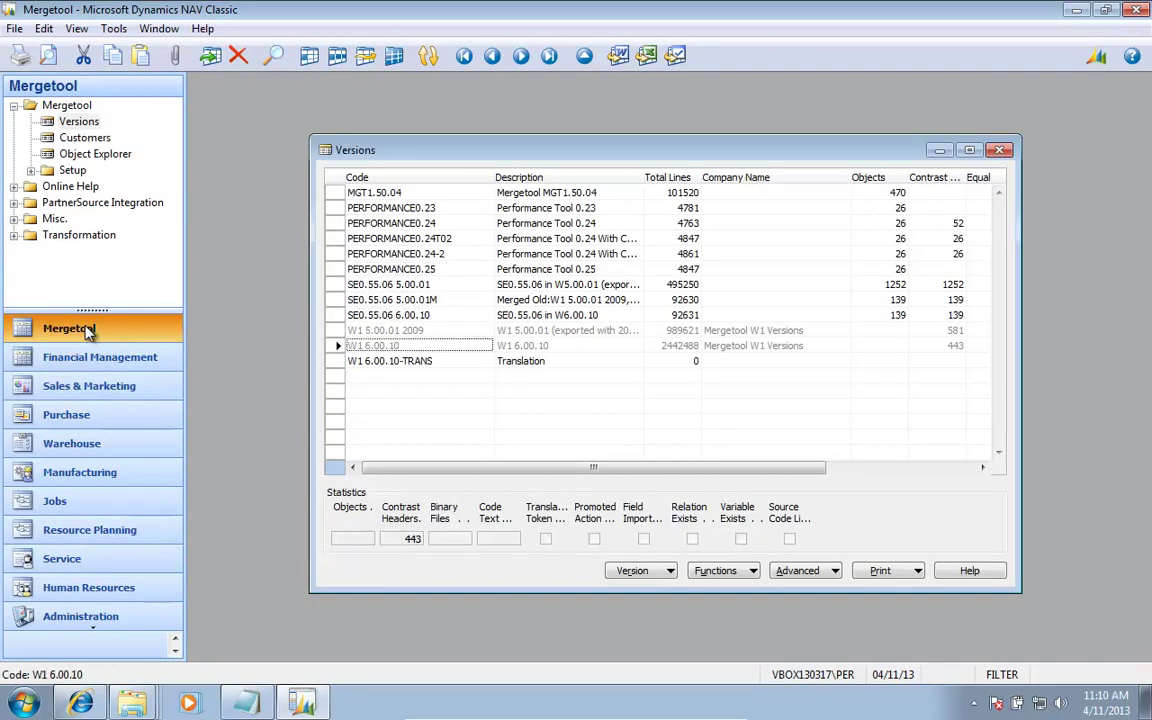
{"action": "key", "text": "Right"}
{"action": "key", "text": "Right"}
{"action": "key", "text": "Left"}
{"action": "key", "text": "Left"}
{"action": "key", "text": "Up"}
{"action": "key", "text": "Up"}
{"action": "key", "text": "Up"}
{"action": "key", "text": "Up"}
{"action": "key", "text": "Up"}
{"action": "key", "text": "Up"}
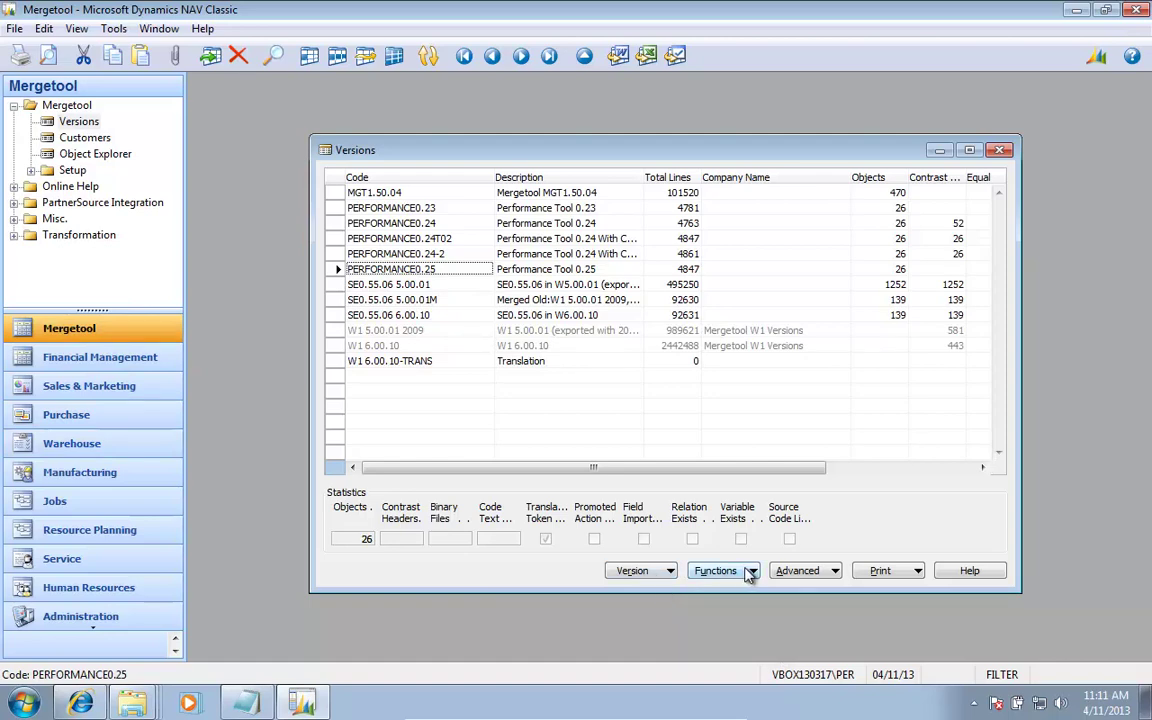
{"action": "left_click", "coordinate": [805, 575]}
{"action": "mouse_move", "coordinate": [862, 492]}
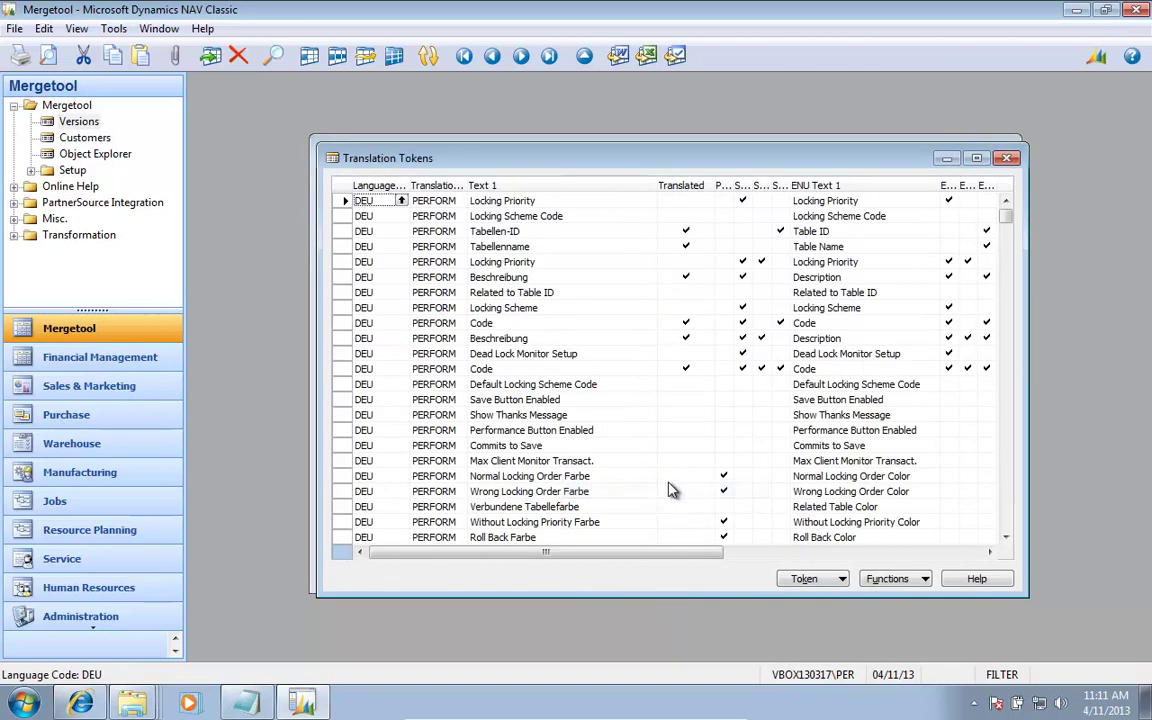
- Calculate the technical check comment for the translation tokens
{"action": "left_click", "coordinate": [893, 578]}
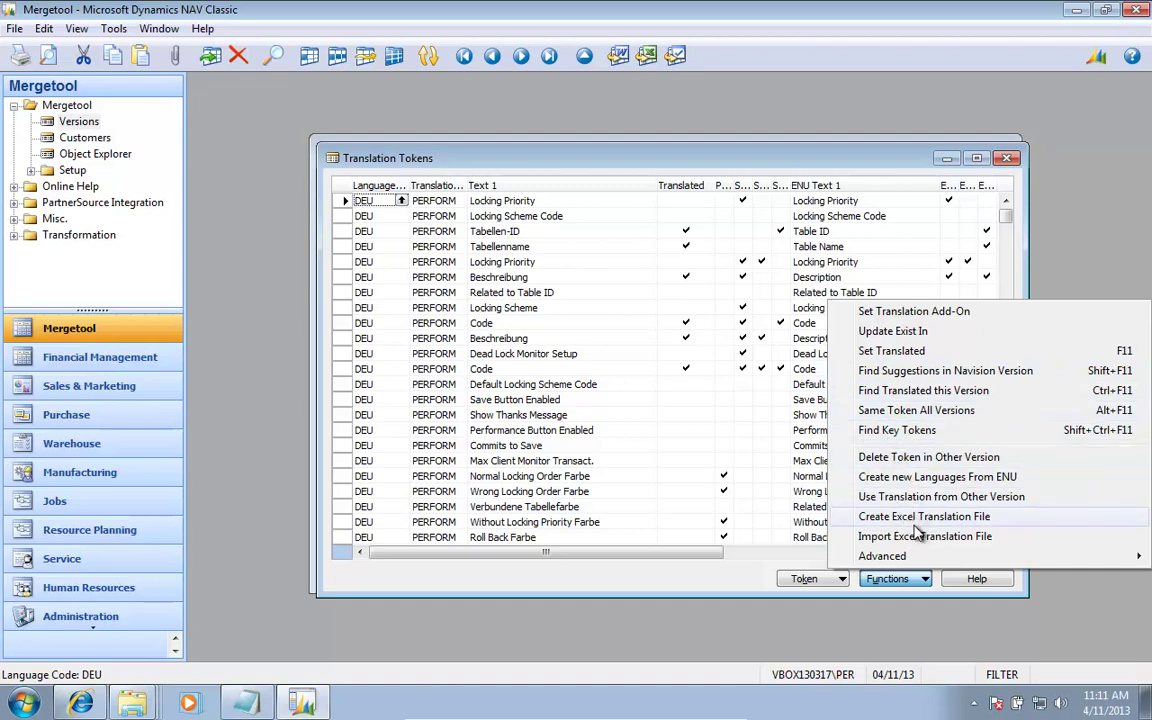
{"action": "mouse_move", "coordinate": [905, 557]}
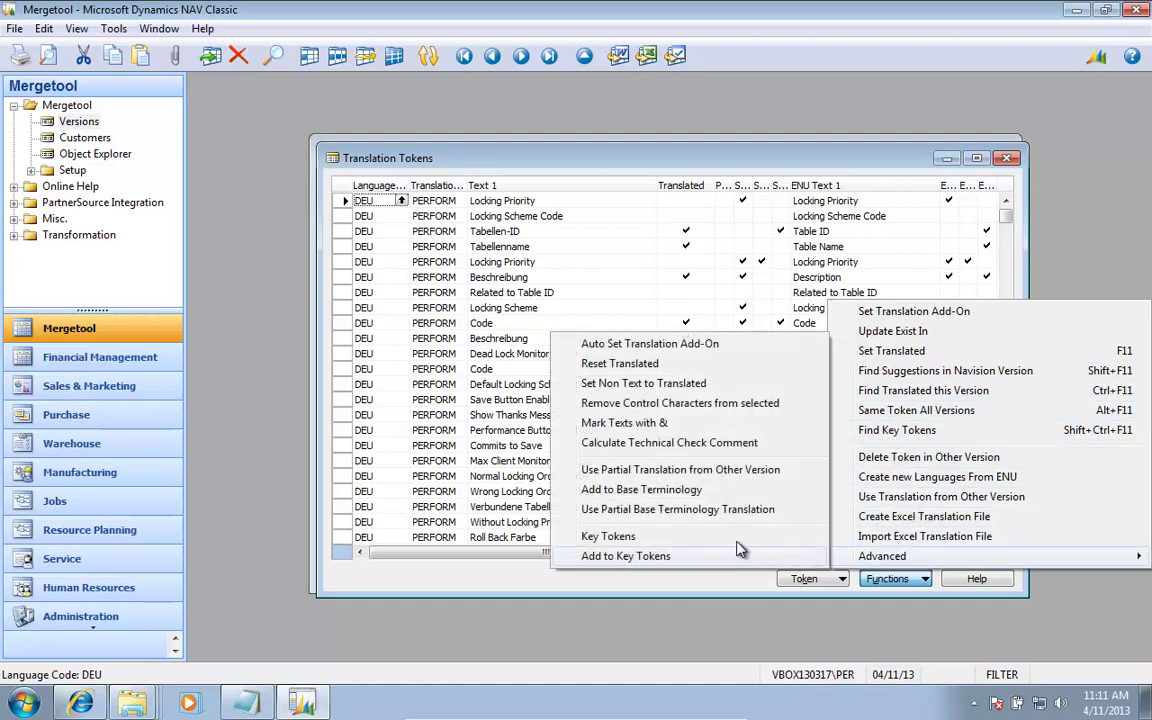
{"action": "left_click", "coordinate": [624, 445]}
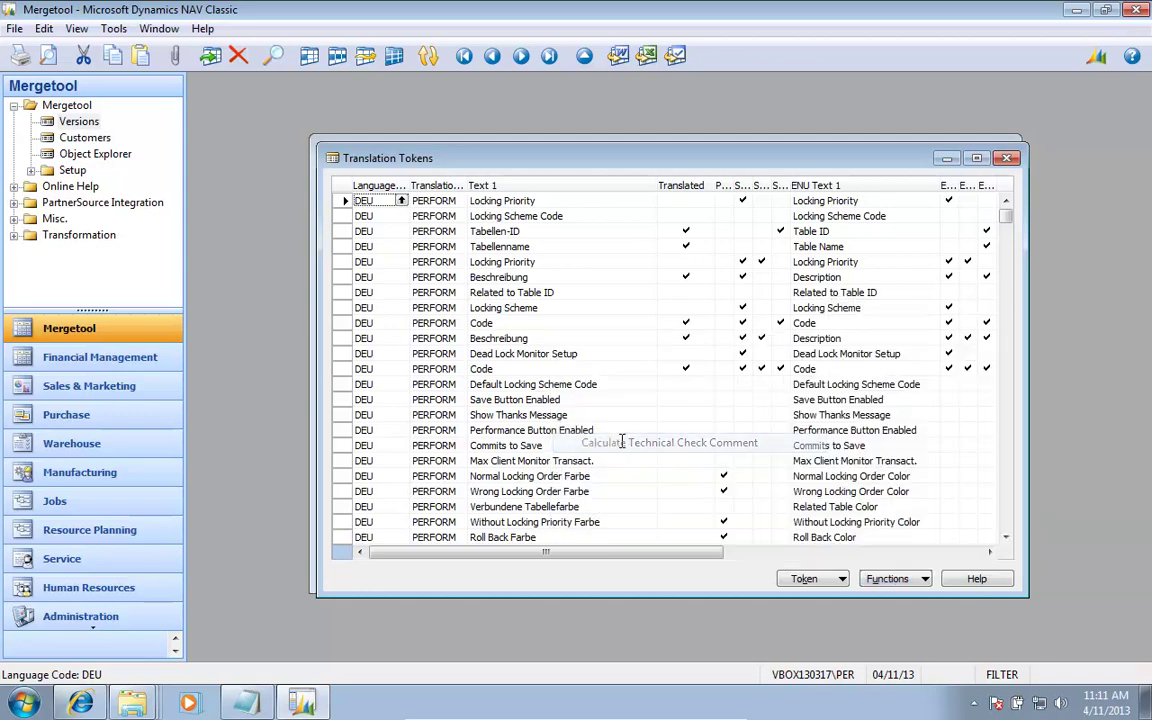
- Look through the Translation Tokens columns for the technical check comment
{"action": "key", "text": "Tab"}
{"action": "key", "text": "Tab"}
{"action": "key", "text": "Tab"}
{"action": "key", "text": "Tab"}
{"action": "key", "text": "Tab"}
{"action": "key", "text": "Tab"}
{"action": "key", "text": "Tab"}
{"action": "key", "text": "Tab"}
{"action": "key", "text": "Tab"}
{"action": "key", "text": "Tab"}
{"action": "key", "text": "Tab"}
{"action": "key", "text": "Tab"}
{"action": "key", "text": "Tab"}
{"action": "key", "text": "Tab"}
{"action": "key", "text": "Tab"}
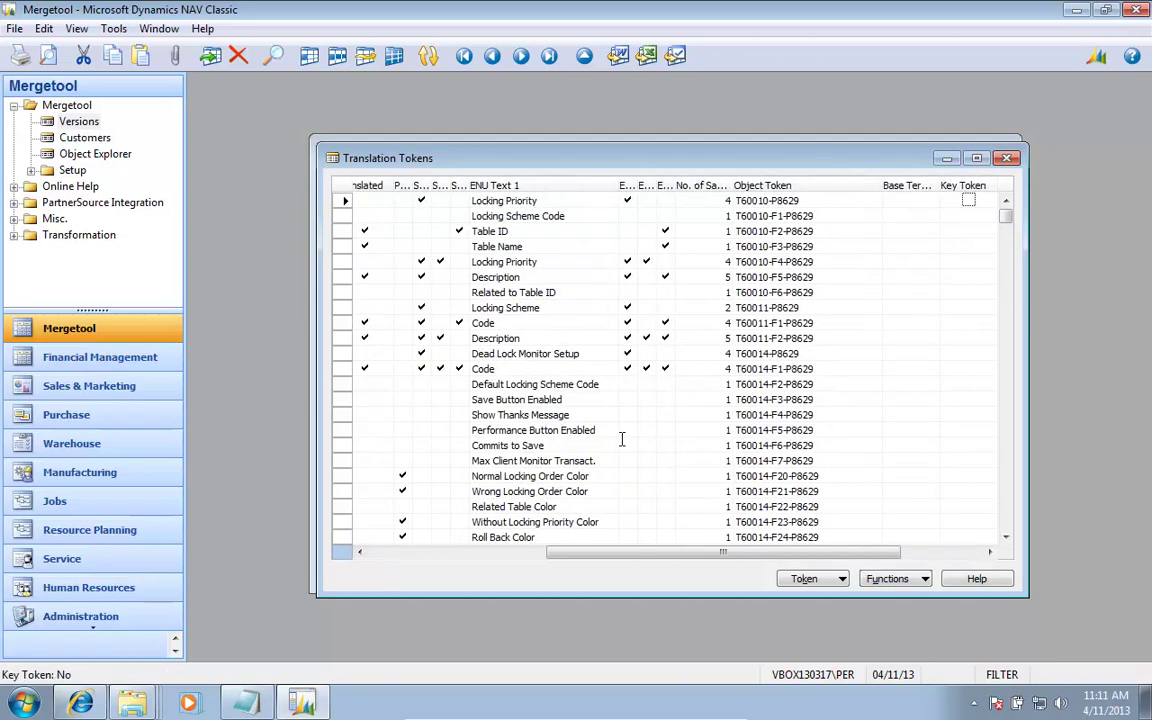
{"action": "key", "text": "Tab"}
{"action": "key", "text": "Tab"}
{"action": "key", "text": "shift+Tab"}
{"action": "key", "text": "shift+Tab"}
{"action": "key", "text": "shift+Tab"}
- Show the Technical Check Comment column in the Translation Tokens list
{"action": "key", "text": "alt+v"}
{"action": "key", "text": "c"}
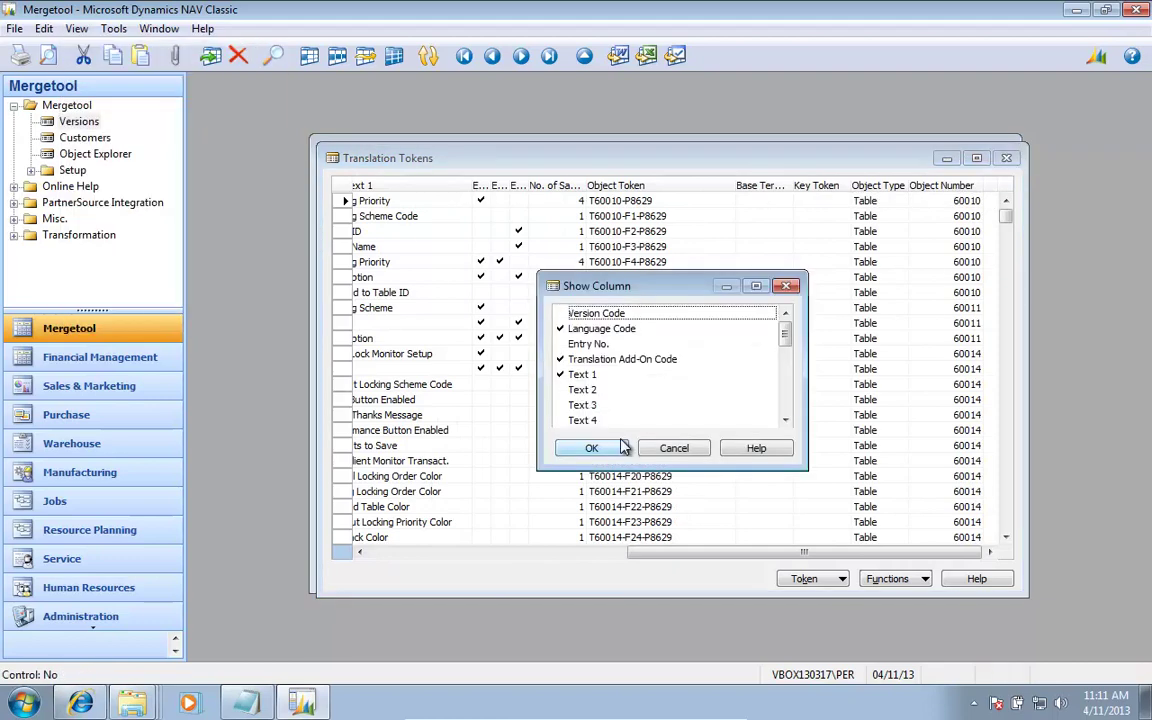
{"action": "key", "text": "Down"}
{"action": "key", "text": "Down"}
{"action": "key", "text": "Down"}
{"action": "key", "text": "Down"}
{"action": "key", "text": "Down"}
{"action": "key", "text": "Down"}
{"action": "key", "text": "Down"}
{"action": "key", "text": "Down"}
{"action": "key", "text": "Down"}
{"action": "key", "text": "Down"}
{"action": "key", "text": "Down"}
{"action": "key", "text": "Down"}
{"action": "key", "text": "Down"}
{"action": "key", "text": "Down"}
{"action": "key", "text": "Down"}
{"action": "key", "text": "Down"}
{"action": "key", "text": "Down"}
{"action": "key", "text": "Down"}
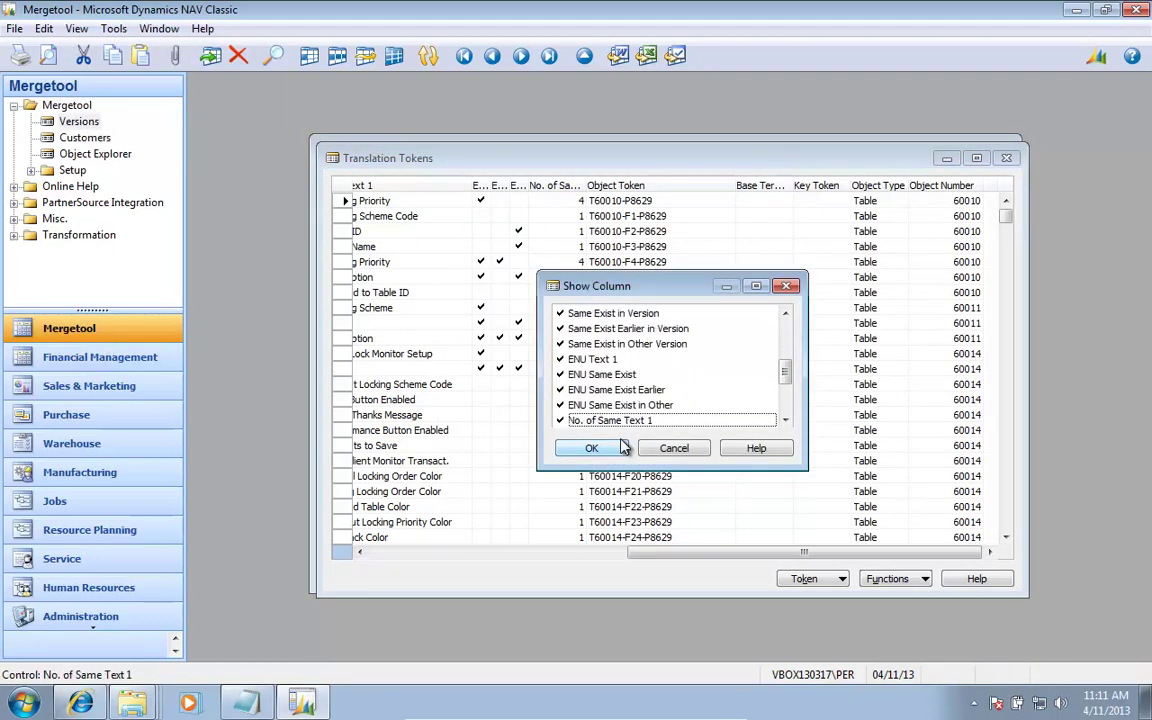
{"action": "key", "text": "Down"}
{"action": "key", "text": "Down"}
{"action": "key", "text": "Down"}
{"action": "key", "text": "Down"}
{"action": "key", "text": "Down"}
{"action": "key", "text": "Down"}
{"action": "key", "text": "Down"}
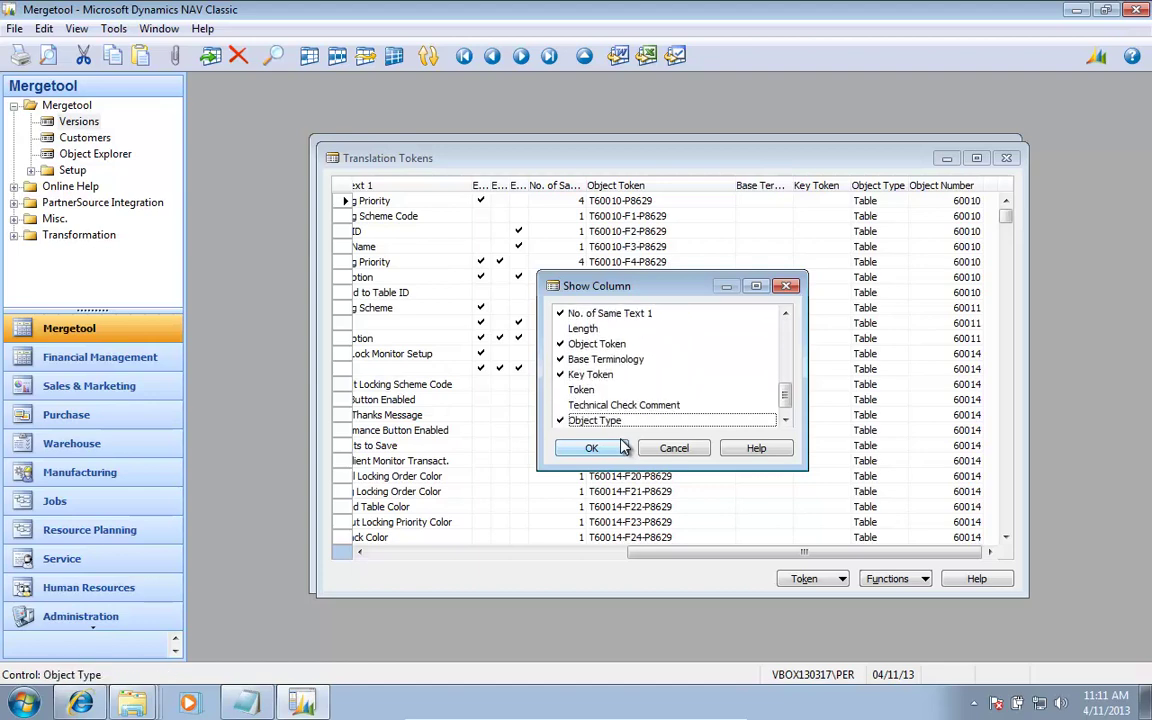
{"action": "key", "text": "Up"}
{"action": "key", "text": "space"}
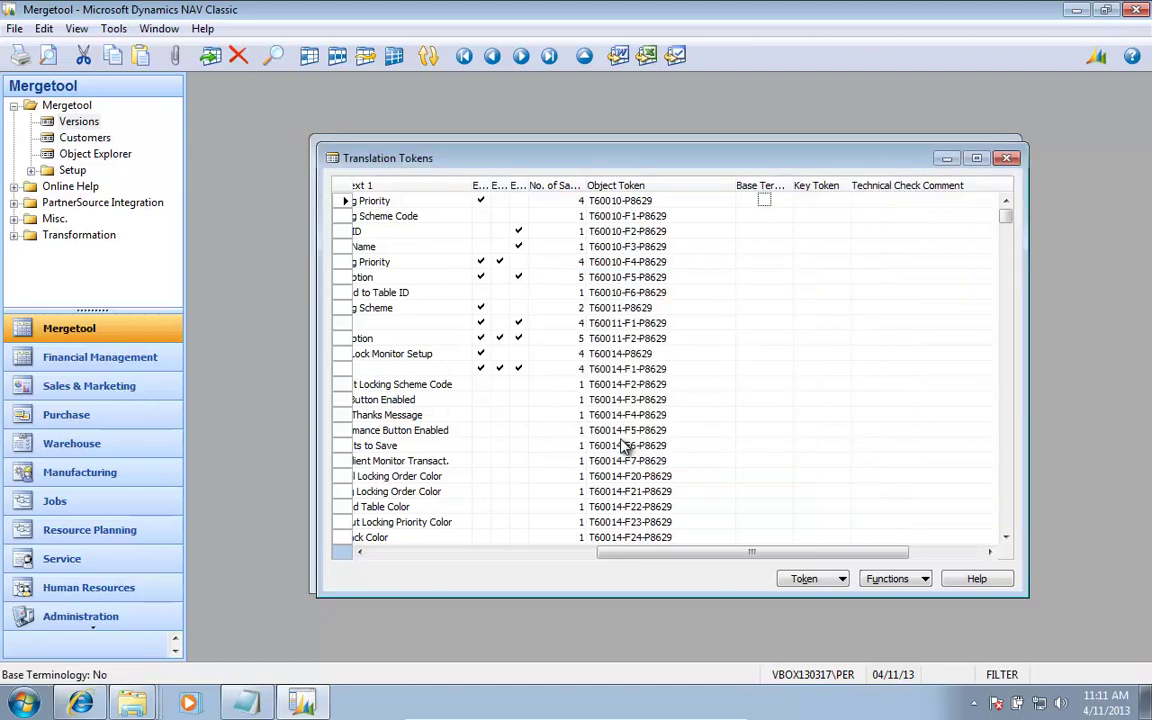
{"action": "left_click", "coordinate": [620, 447]}
- Go through the translation tokens to check for technical check comments, and return to the first column
{"action": "key", "text": "Page_Down"}
{"action": "key", "text": "Page_Down"}
{"action": "key", "text": "Page_Down"}
{"action": "key", "text": "Page_Down"}
{"action": "key", "text": "Page_Down"}
{"action": "key", "text": "Page_Down"}
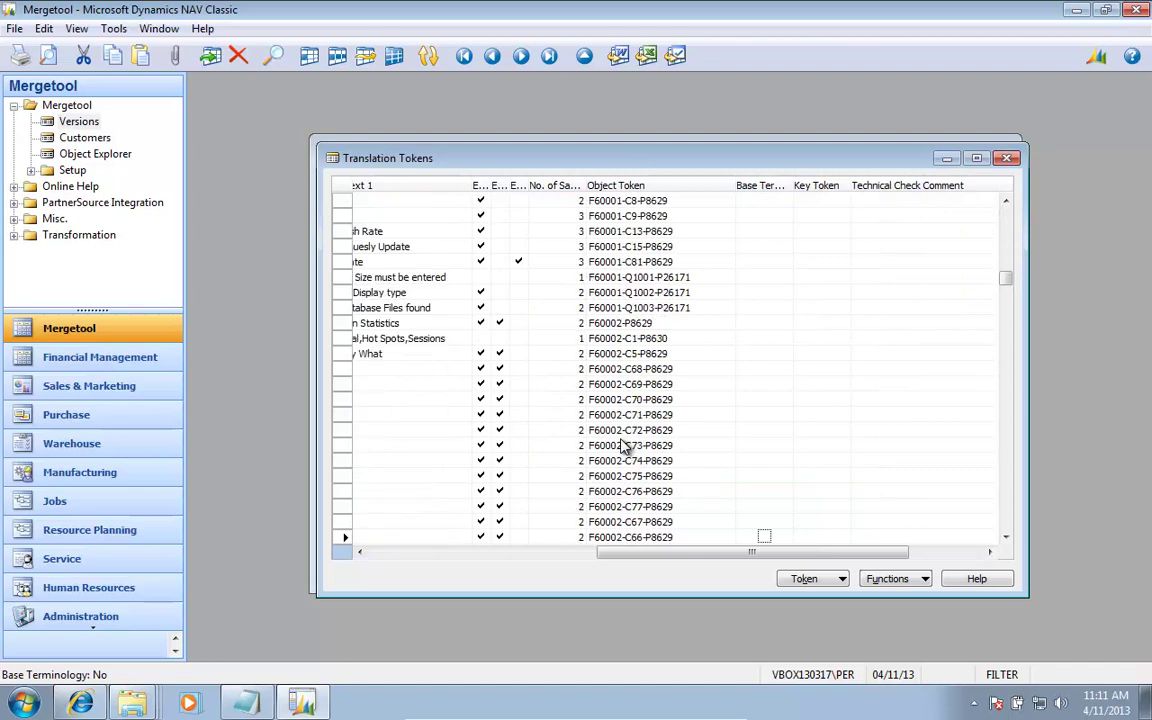
{"action": "key", "text": "Page_Down"}
{"action": "key", "text": "Page_Down"}
{"action": "key", "text": "Page_Down"}
{"action": "key", "text": "Page_Down"}
{"action": "key", "text": "Page_Down"}
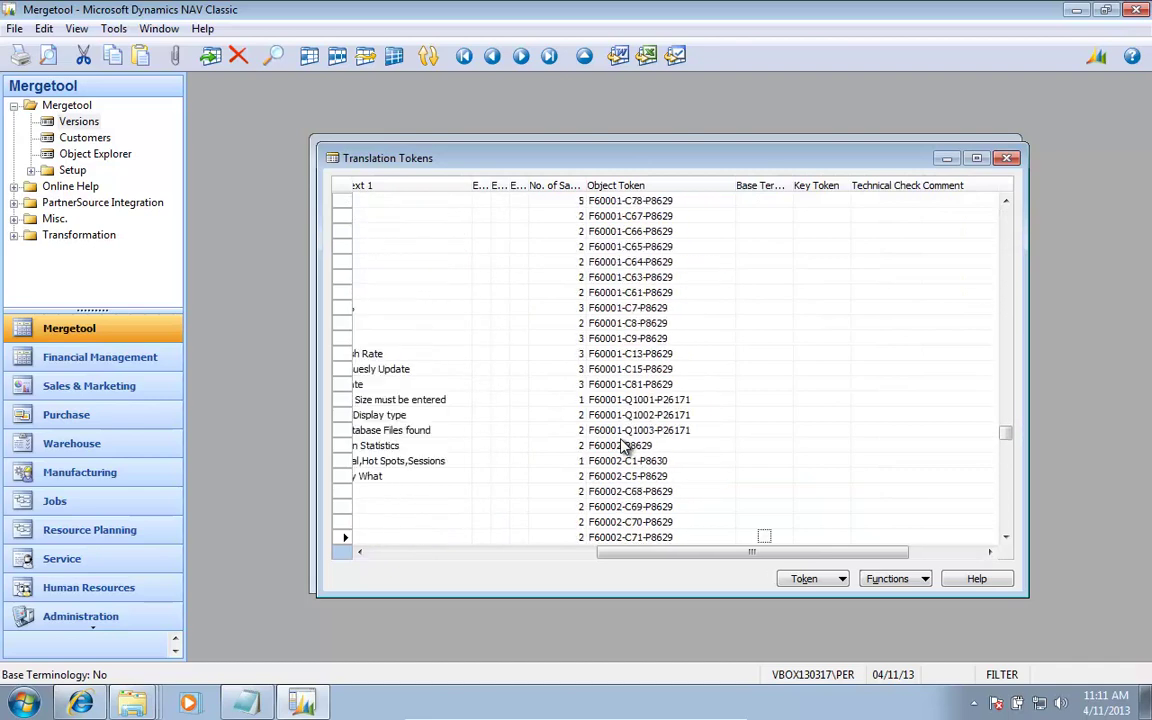
{"action": "key", "text": "Page_Down"}
{"action": "key", "text": "Page_Down"}
{"action": "key", "text": "Page_Down"}
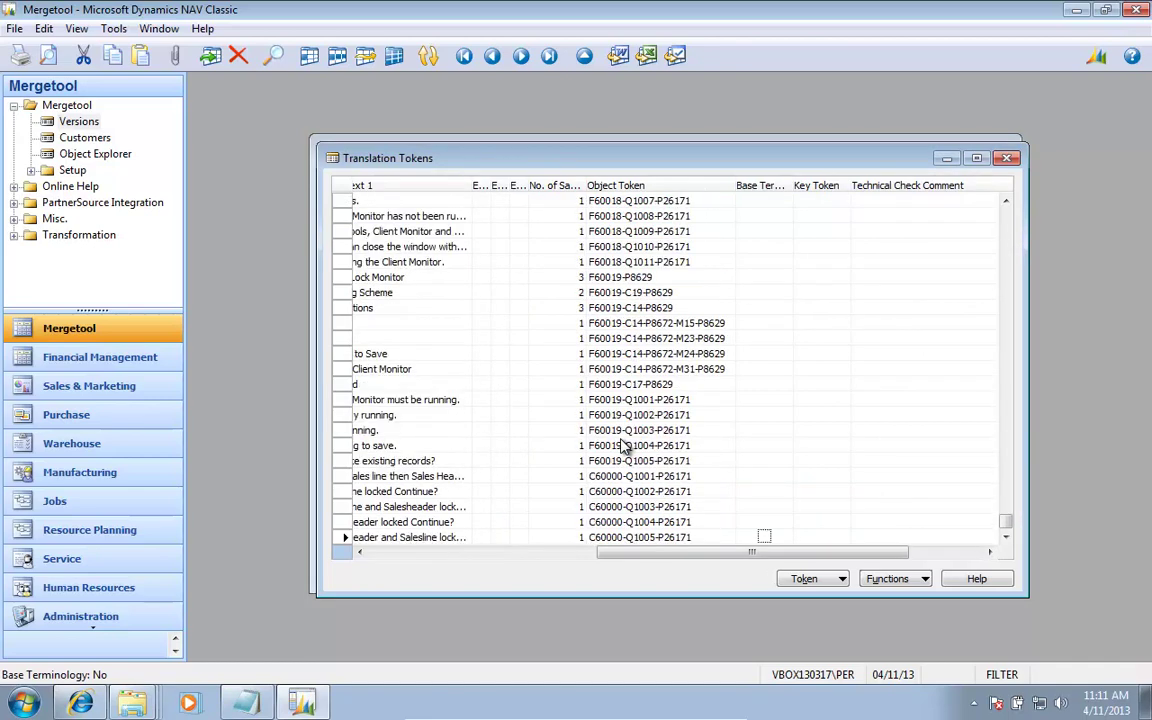
{"action": "key", "text": "Page_Up"}
{"action": "key", "text": "Home"}
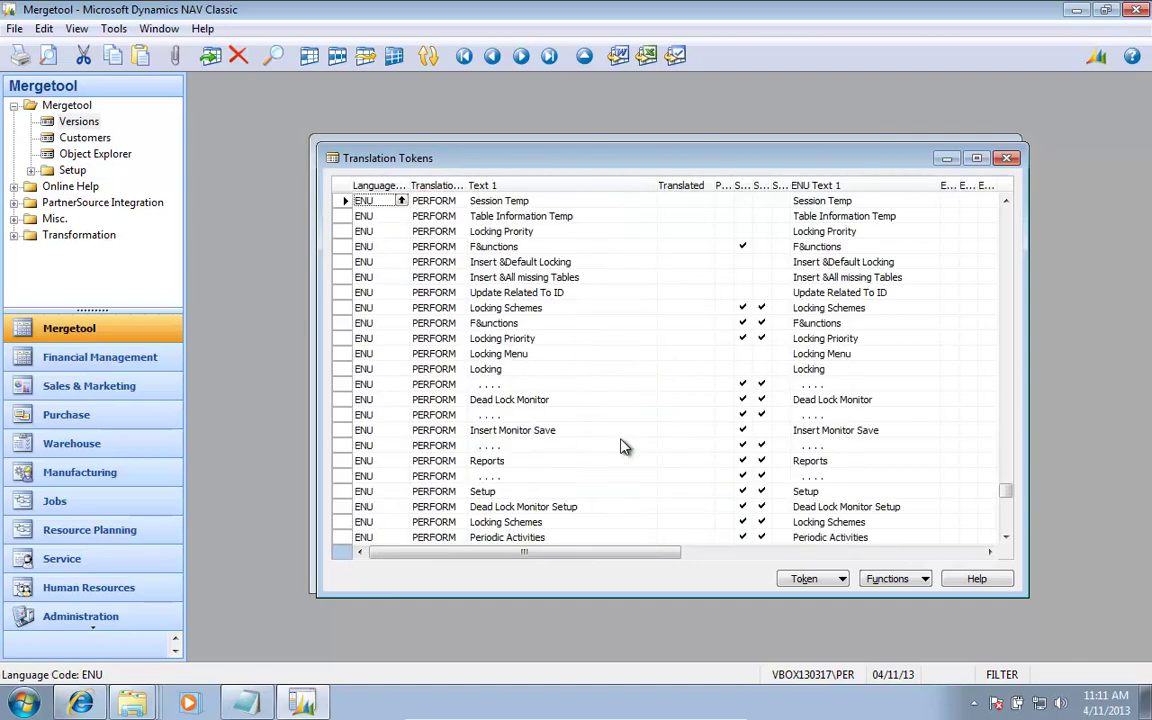
- Look back through the ENU translation tokens and examine their last columns for technical check comments
{"action": "key", "text": "Page_Up"}
{"action": "key", "text": "Page_Up"}
{"action": "key", "text": "Page_Up"}
{"action": "key", "text": "Page_Up"}
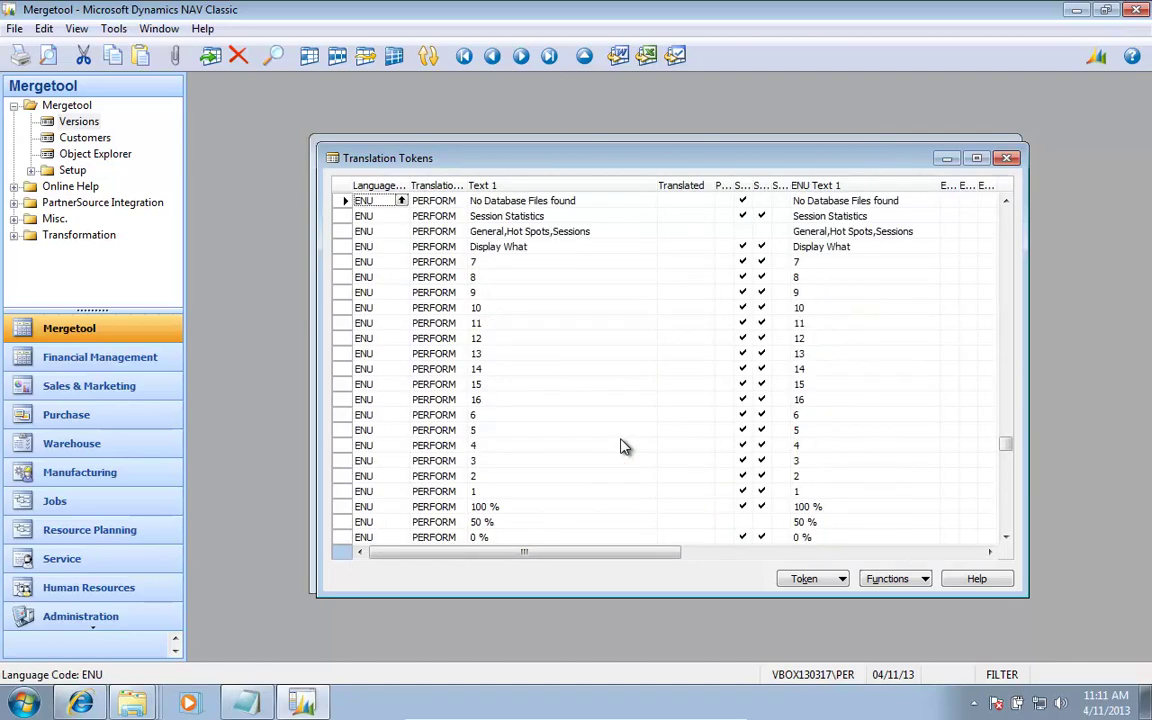
{"action": "key", "text": "Page_Up"}
{"action": "key", "text": "Page_Down"}
{"action": "key", "text": "Right"}
{"action": "key", "text": "Right"}
{"action": "key", "text": "Right"}
{"action": "key", "text": "Right"}
{"action": "key", "text": "Right"}
{"action": "key", "text": "Right"}
{"action": "key", "text": "Right"}
{"action": "key", "text": "Right"}
{"action": "key", "text": "Right"}
{"action": "key", "text": "Right"}
{"action": "key", "text": "Right"}
{"action": "key", "text": "Right"}
{"action": "key", "text": "Page_Up"}
{"action": "key", "text": "Left"}
{"action": "key", "text": "Left"}
{"action": "key", "text": "Left"}
{"action": "key", "text": "Left"}
{"action": "key", "text": "Left"}
{"action": "key", "text": "Left"}
{"action": "key", "text": "Left"}
{"action": "key", "text": "Left"}
{"action": "key", "text": "Left"}
{"action": "key", "text": "Left"}
{"action": "key", "text": "Left"}
{"action": "key", "text": "Left"}
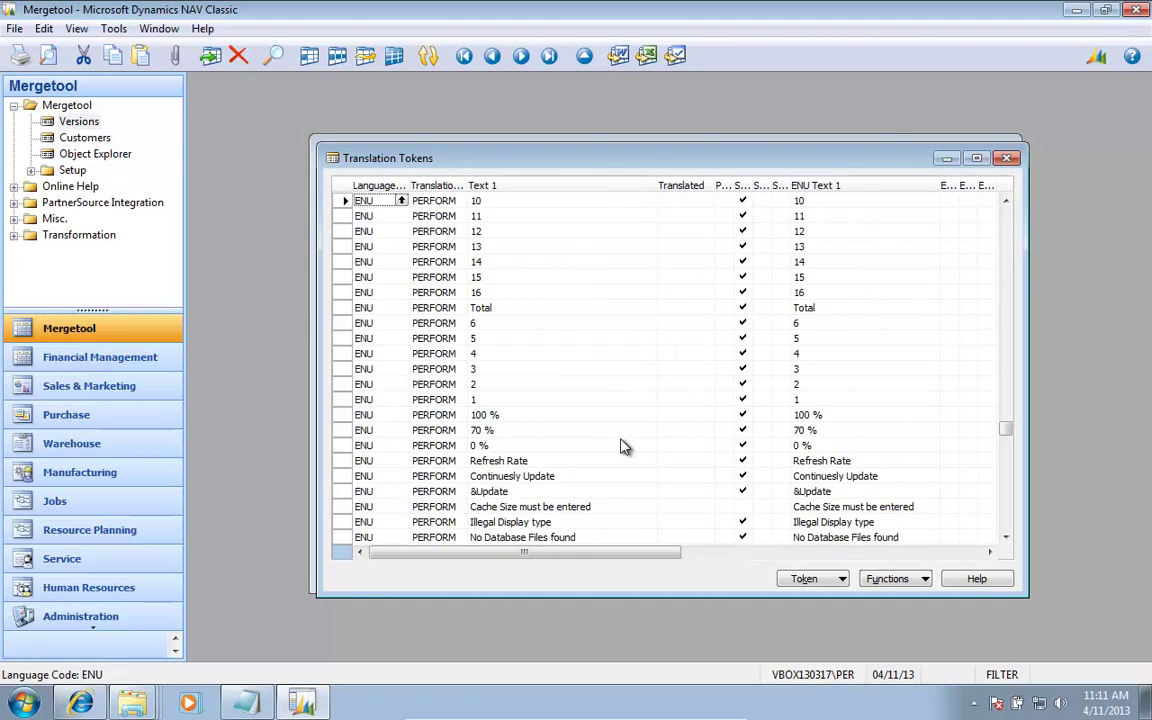
- Try to change the text of the ENU token "&Update" to "Up&date"
{"action": "key", "text": "Up"}
{"action": "key", "text": "Up"}
{"action": "key", "text": "Up"}
{"action": "key", "text": "Up"}
{"action": "key", "text": "Up"}
{"action": "key", "text": "Up"}
{"action": "key", "text": "Up"}
{"action": "key", "text": "Up"}
{"action": "key", "text": "Up"}
{"action": "key", "text": "Down"}
{"action": "key", "text": "Down"}
{"action": "key", "text": "Down"}
{"action": "key", "text": "Down"}
{"action": "key", "text": "Down"}
{"action": "key", "text": "Down"}
{"action": "key", "text": "Down"}
{"action": "key", "text": "Down"}
{"action": "key", "text": "Down"}
{"action": "key", "text": "Down"}
{"action": "key", "text": "Down"}
{"action": "key", "text": "Down"}
{"action": "key", "text": "Down"}
{"action": "key", "text": "Down"}
{"action": "key", "text": "Down"}
{"action": "key", "text": "Down"}
{"action": "key", "text": "Down"}
{"action": "key", "text": "Down"}
{"action": "key", "text": "Down"}
{"action": "key", "text": "Down"}
{"action": "key", "text": "Up"}
{"action": "key", "text": "Up"}
{"action": "key", "text": "Up"}
{"action": "key", "text": "Up"}
{"action": "key", "text": "Right"}
{"action": "key", "text": "Right"}
{"action": "key", "text": "Home"}
{"action": "key", "text": "Right"}
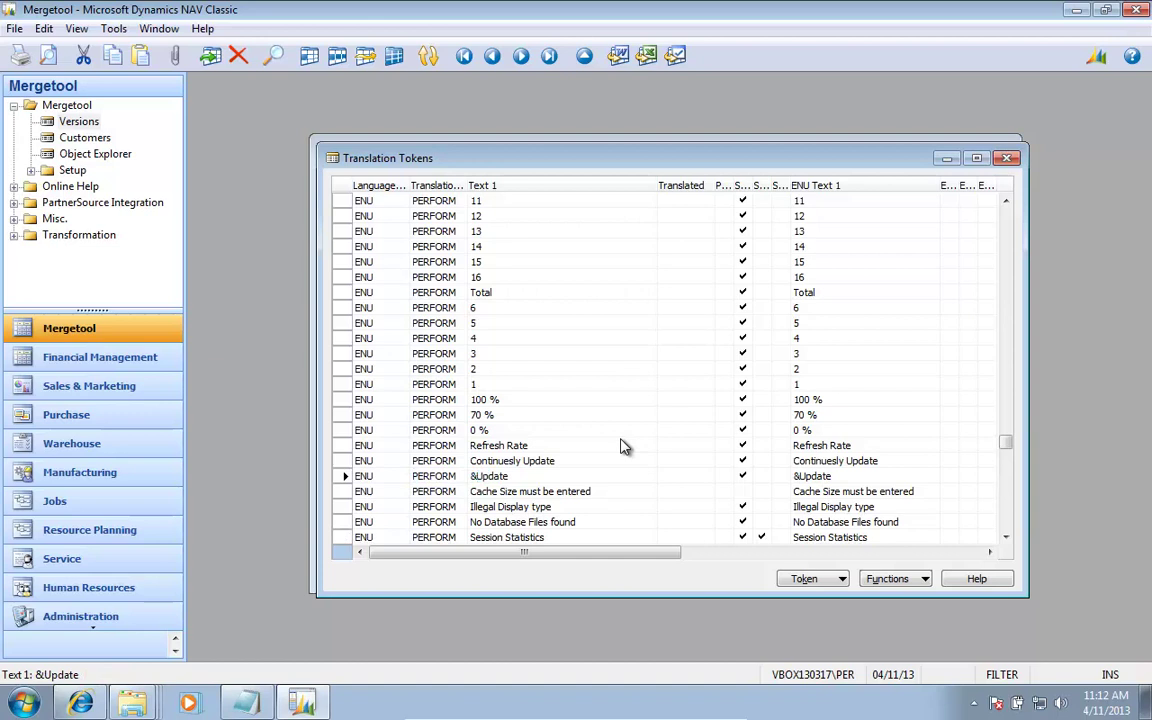
{"action": "key", "text": "BackSpace"}
{"action": "key", "text": "Right"}
{"action": "key", "text": "Right"}
{"action": "type", "text": "&"}
{"action": "key", "text": "Return"}
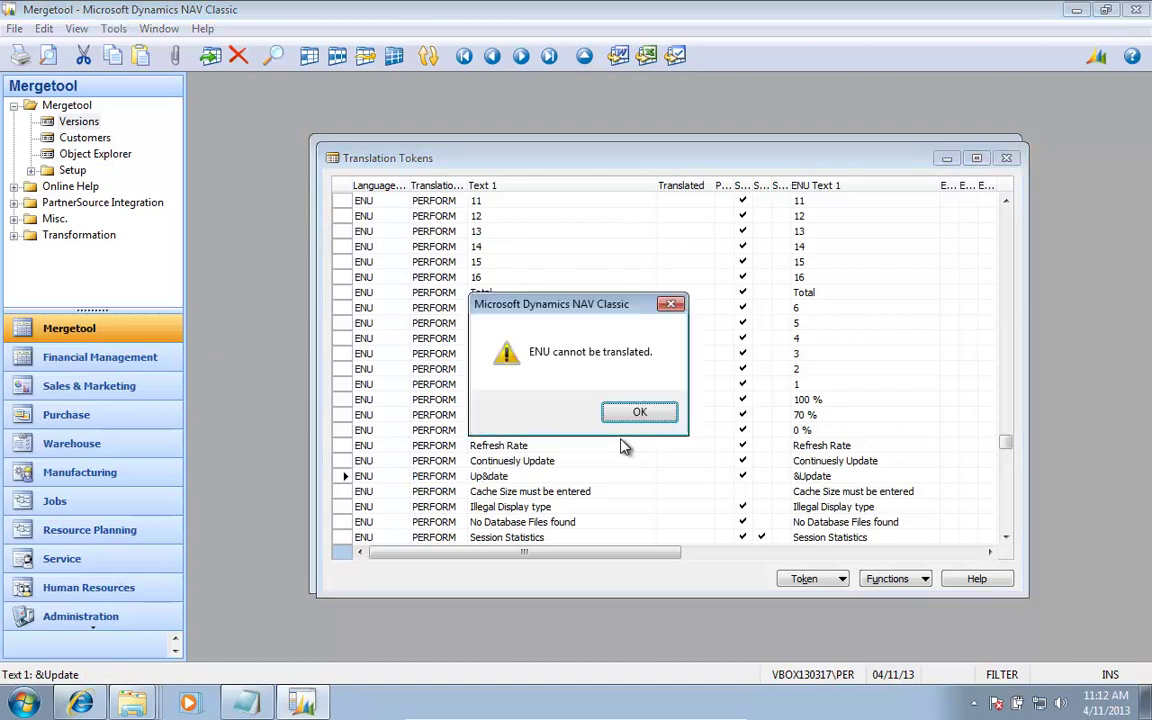
{"action": "key", "text": "Return"}
- Filter the translation tokens on language code DEU
{"action": "key", "text": "Left"}
{"action": "key", "text": "Left"}
{"action": "key", "text": "F7"}
{"action": "type", "text": "deyu"}
{"action": "key", "text": "Return"}
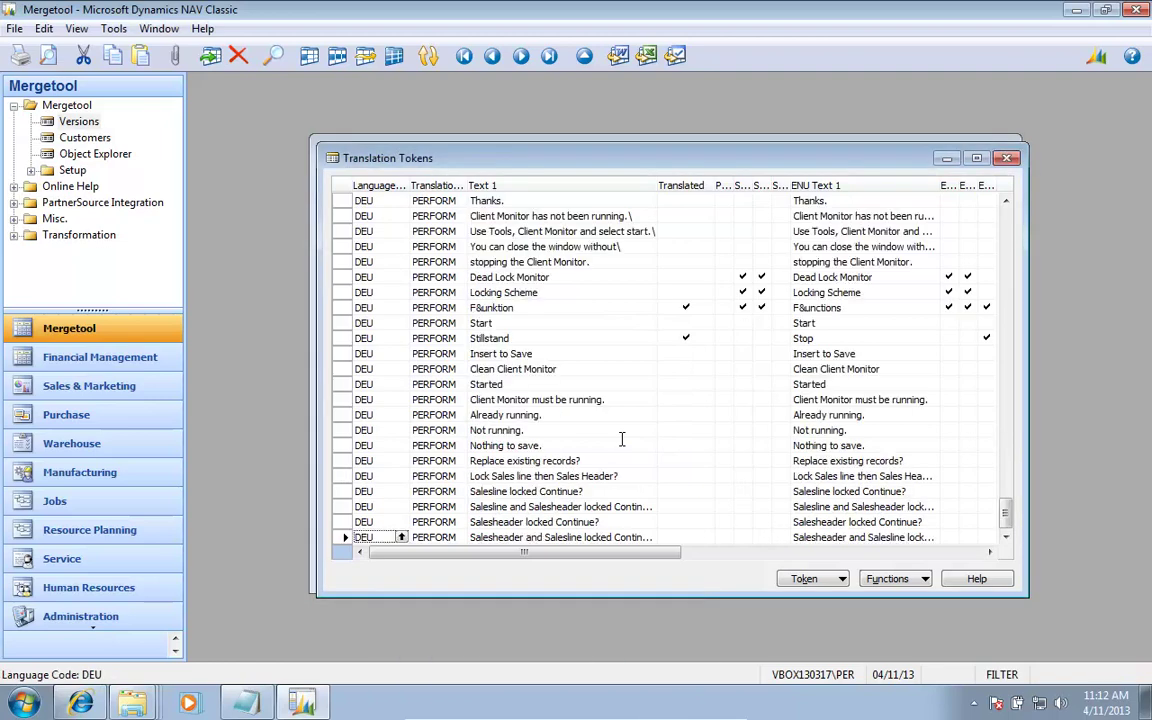
- Go back through the DEU tokens and compare their texts with the ENU texts, looking for the translation of "&Update"
{"action": "key", "text": "Page_Up"}
{"action": "key", "text": "Page_Up"}
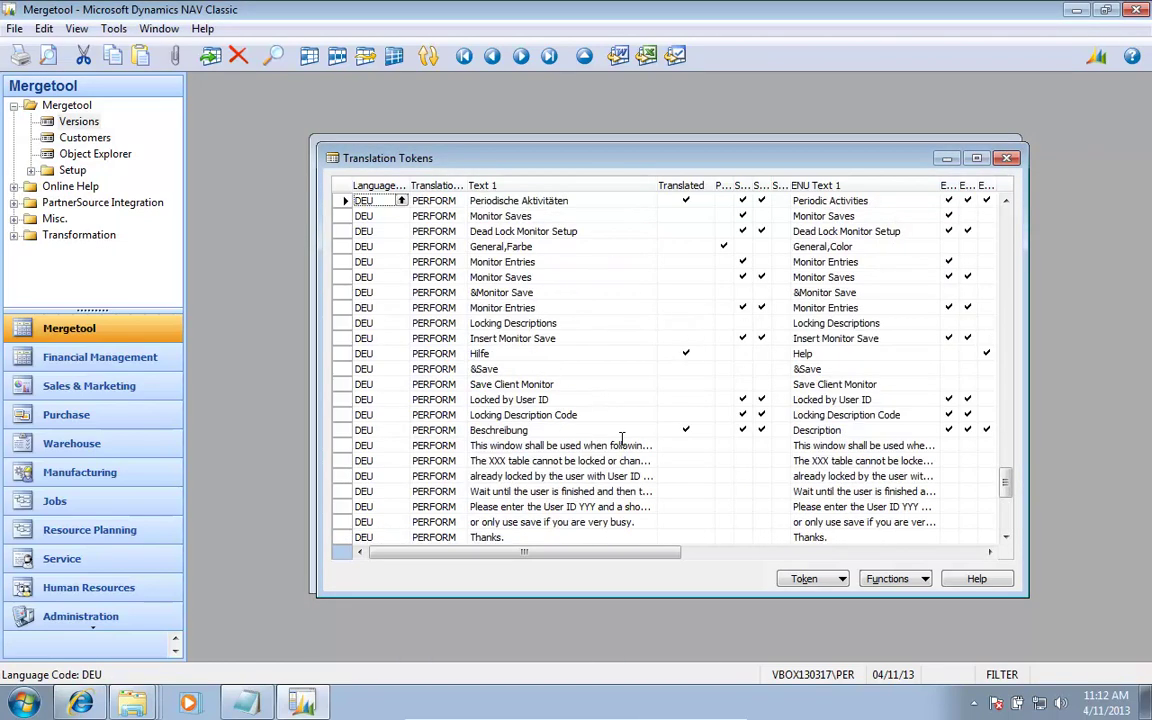
{"action": "key", "text": "Tab"}
{"action": "key", "text": "Down"}
{"action": "key", "text": "Down"}
{"action": "key", "text": "Down"}
{"action": "key", "text": "Down"}
{"action": "key", "text": "Down"}
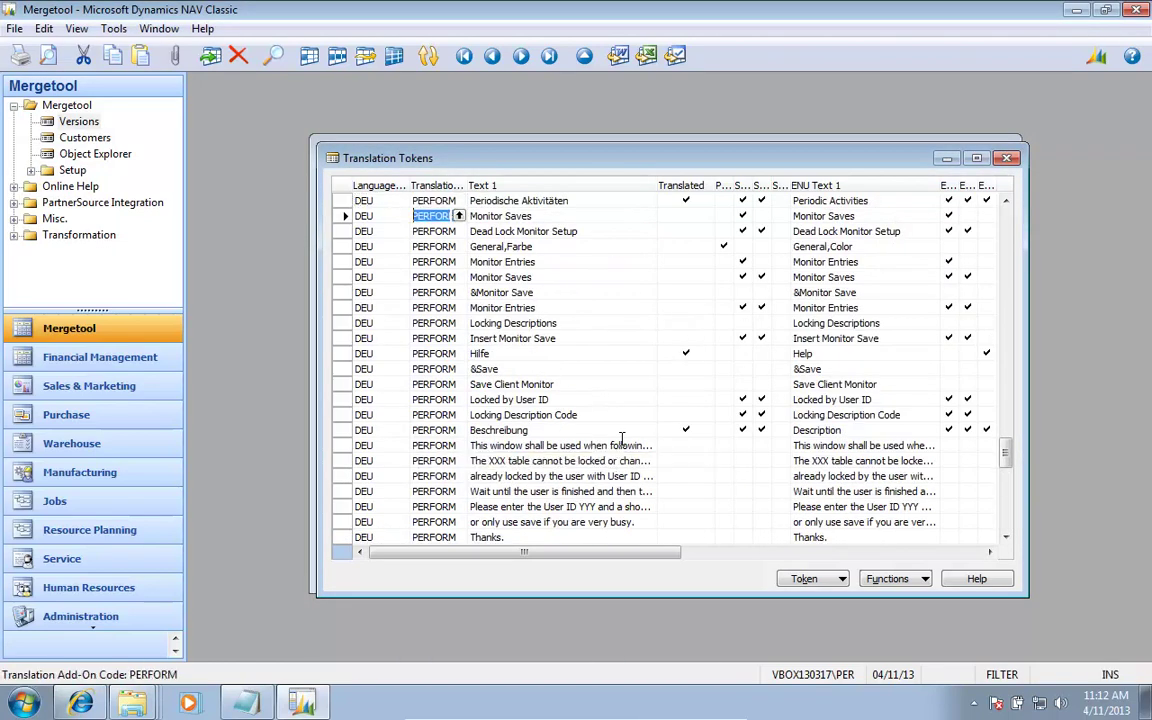
{"action": "key", "text": "Up"}
{"action": "key", "text": "Up"}
{"action": "key", "text": "Up"}
{"action": "key", "text": "Up"}
{"action": "key", "text": "Up"}
{"action": "key", "text": "Up"}
{"action": "key", "text": "Up"}
{"action": "key", "text": "Up"}
{"action": "key", "text": "Up"}
{"action": "key", "text": "Up"}
{"action": "key", "text": "Up"}
{"action": "key", "text": "Up"}
{"action": "key", "text": "Up"}
{"action": "key", "text": "Up"}
{"action": "key", "text": "Up"}
{"action": "key", "text": "Up"}
{"action": "key", "text": "Up"}
{"action": "key", "text": "Up"}
{"action": "key", "text": "Up"}
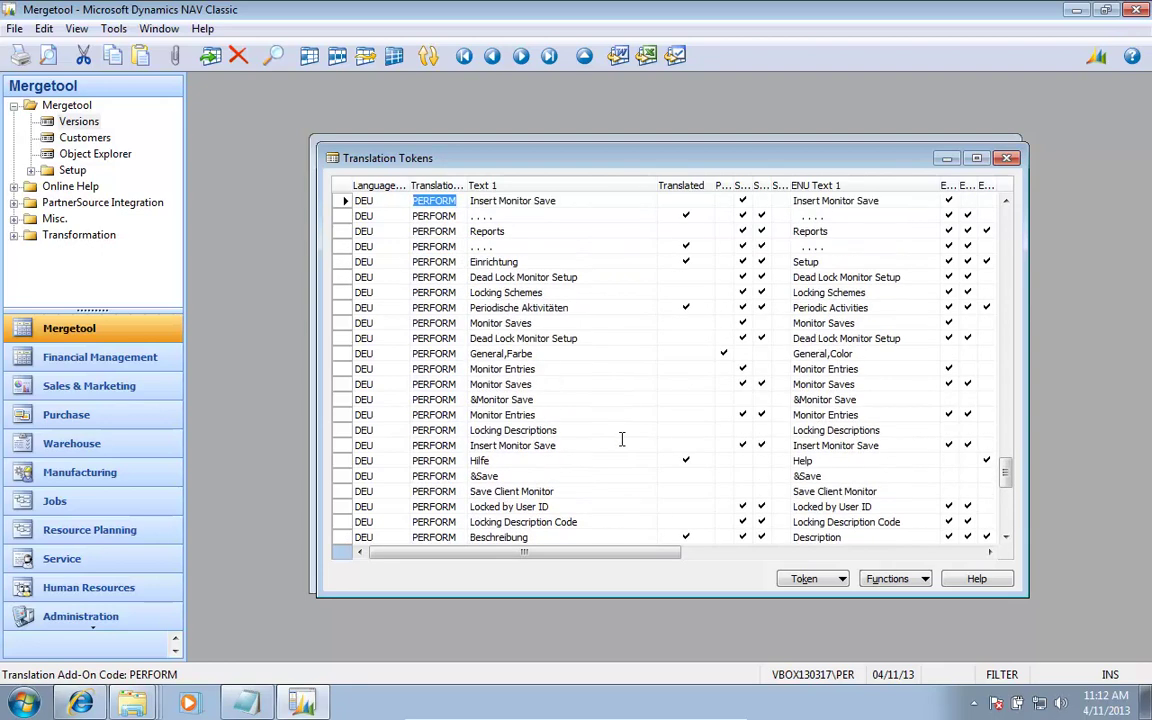
{"action": "key", "text": "Up"}
{"action": "key", "text": "Up"}
{"action": "key", "text": "Up"}
{"action": "key", "text": "Up"}
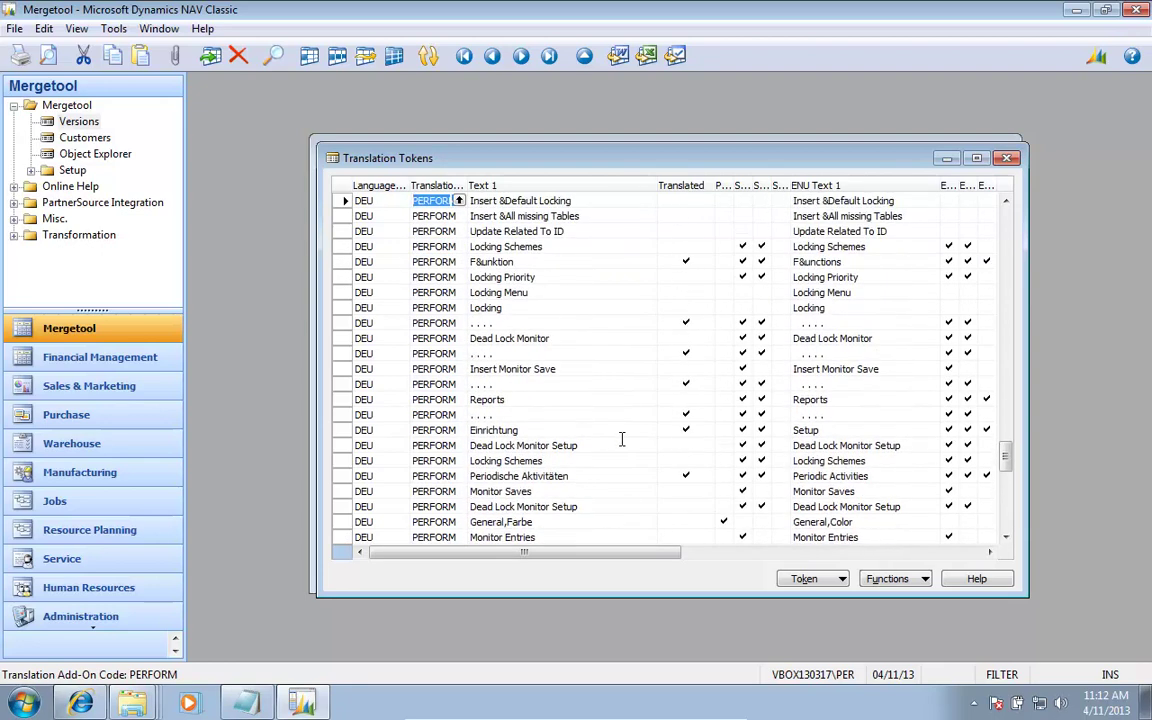
{"action": "key", "text": "Down"}
{"action": "key", "text": "Tab"}
{"action": "key", "text": "Up"}
{"action": "key", "text": "Up"}
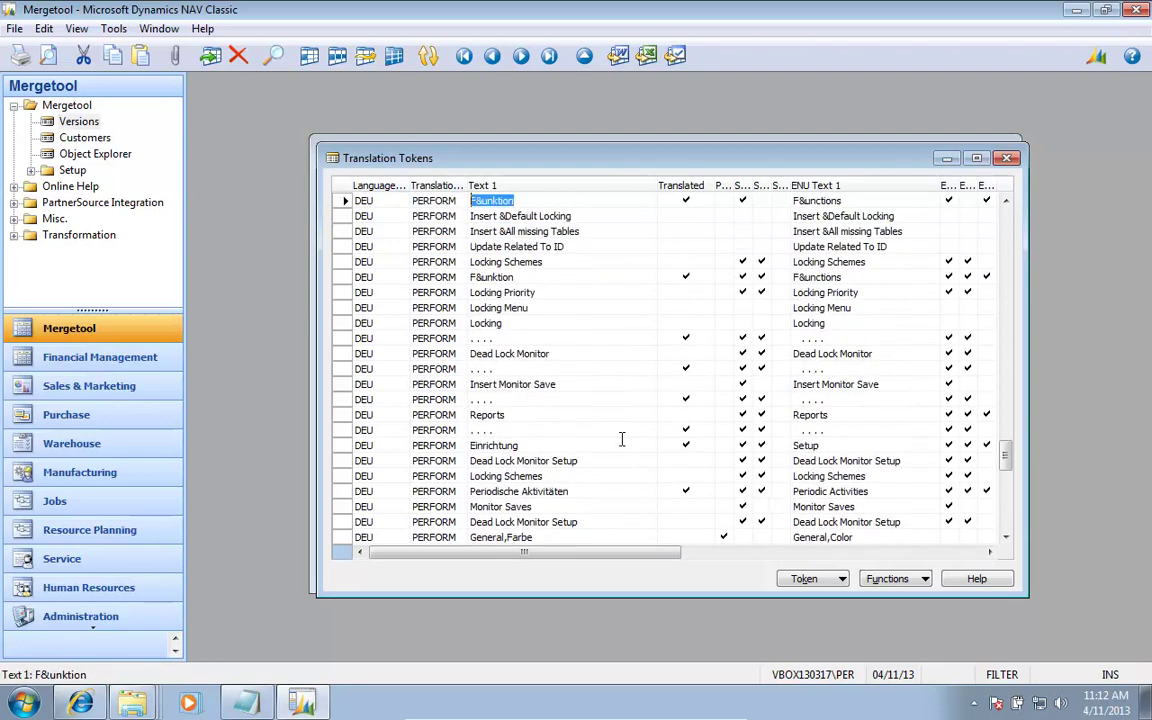
{"action": "key", "text": "Up"}
{"action": "key", "text": "Up"}
{"action": "key", "text": "Up"}
{"action": "key", "text": "Up"}
{"action": "key", "text": "Up"}
{"action": "key", "text": "Up"}
{"action": "key", "text": "Up"}
{"action": "key", "text": "Up"}
{"action": "key", "text": "Up"}
{"action": "key", "text": "Up"}
{"action": "key", "text": "Up"}
{"action": "key", "text": "Down"}
{"action": "key", "text": "Down"}
{"action": "key", "text": "Down"}
{"action": "key", "text": "Down"}
{"action": "key", "text": "Down"}
{"action": "key", "text": "Down"}
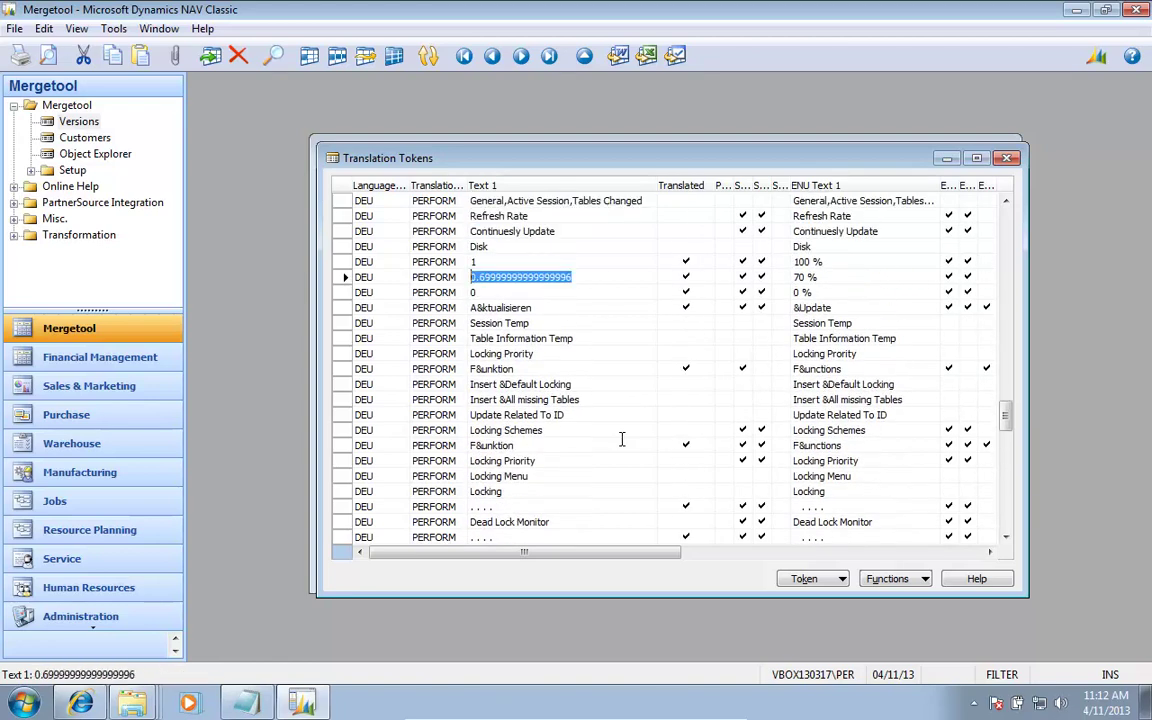
- Examine the remaining columns of the DEU token "A&ktualisieren" and return to its text
{"action": "key", "text": "Down"}
{"action": "key", "text": "Tab"}
{"action": "key", "text": "Tab"}
{"action": "key", "text": "Tab"}
{"action": "key", "text": "Tab"}
{"action": "key", "text": "Tab"}
{"action": "key", "text": "Tab"}
{"action": "key", "text": "Tab"}
{"action": "key", "text": "Tab"}
{"action": "key", "text": "Tab"}
{"action": "key", "text": "Tab"}
{"action": "key", "text": "shift+Tab"}
{"action": "key", "text": "shift+Tab"}
{"action": "key", "text": "shift+Tab"}
{"action": "key", "text": "Home"}
{"action": "key", "text": "Tab"}
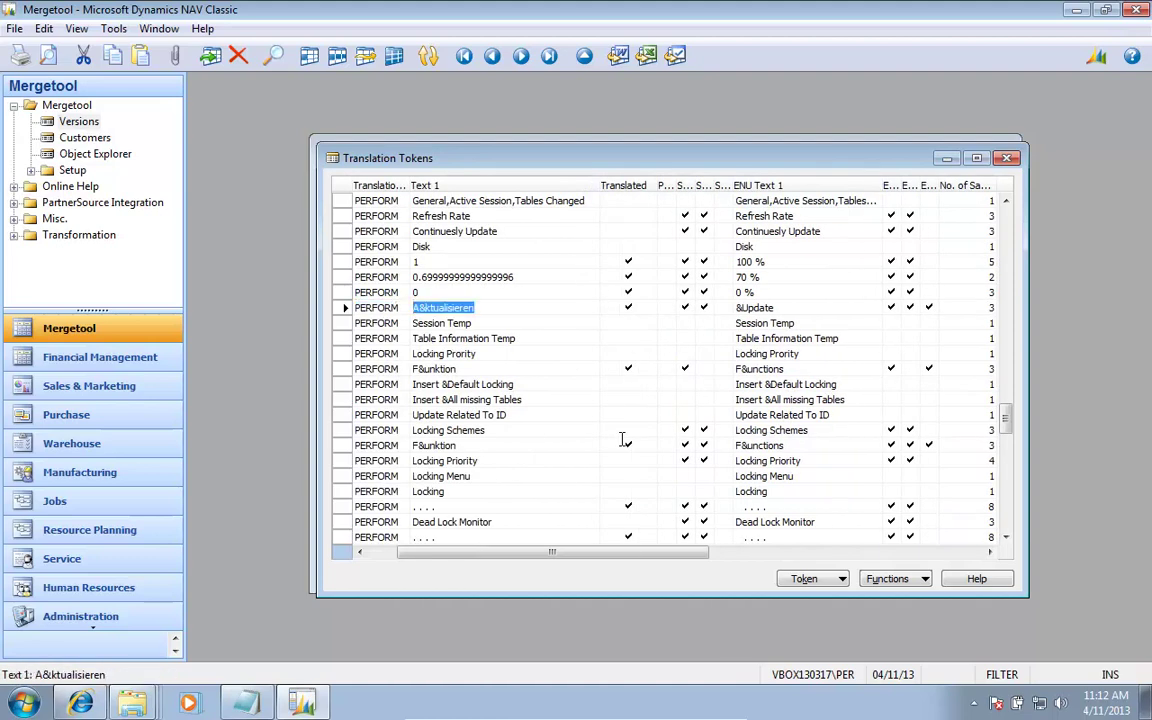
{"action": "key", "text": "Down"}
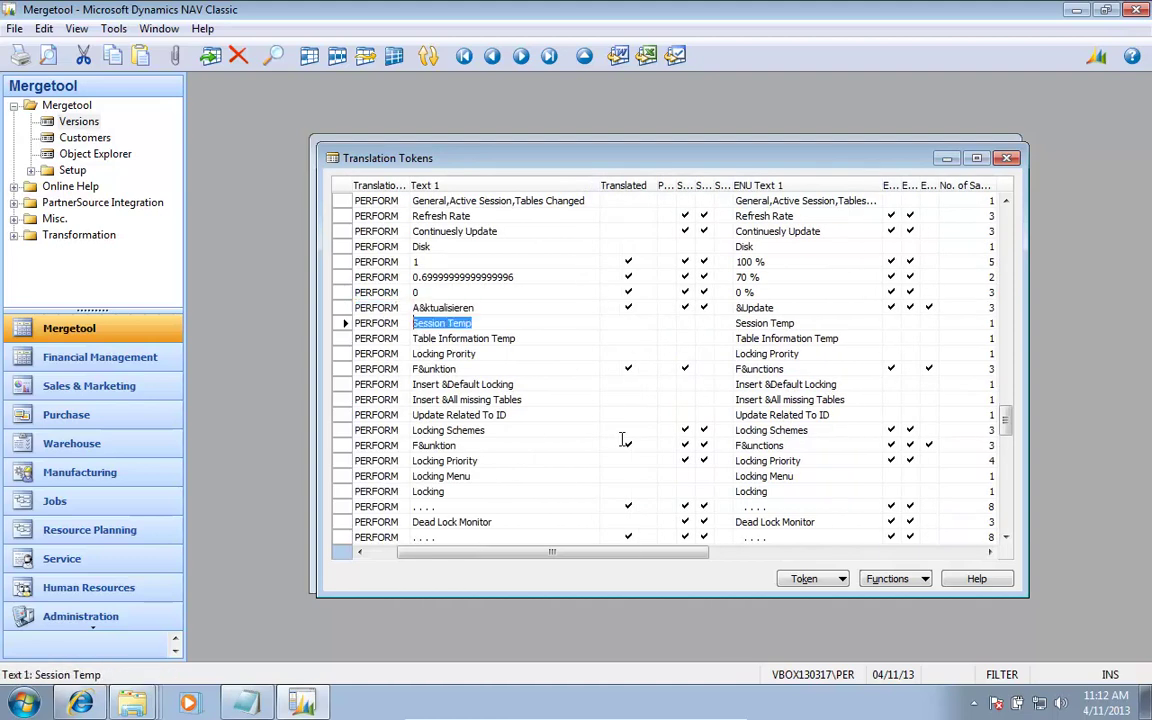
- Go through the DEU tokens following "A&ktualisieren" down to "Locking Priority" and compare their texts with the ENU texts
{"action": "key", "text": "Down"}
{"action": "key", "text": "Down"}
{"action": "key", "text": "Down"}
{"action": "key", "text": "Down"}
{"action": "key", "text": "Down"}
{"action": "key", "text": "Down"}
{"action": "key", "text": "Down"}
{"action": "key", "text": "Down"}
{"action": "key", "text": "Down"}
{"action": "key", "text": "Down"}
{"action": "key", "text": "Down"}
{"action": "key", "text": "Down"}
{"action": "key", "text": "Down"}
{"action": "key", "text": "Up"}
{"action": "key", "text": "Up"}
{"action": "key", "text": "Up"}
{"action": "key", "text": "Up"}
{"action": "key", "text": "Up"}
{"action": "key", "text": "Up"}
{"action": "key", "text": "Up"}
{"action": "key", "text": "Up"}
{"action": "key", "text": "Up"}
{"action": "key", "text": "Up"}
{"action": "key", "text": "Up"}
{"action": "key", "text": "Up"}
{"action": "key", "text": "Up"}
{"action": "key", "text": "Up"}
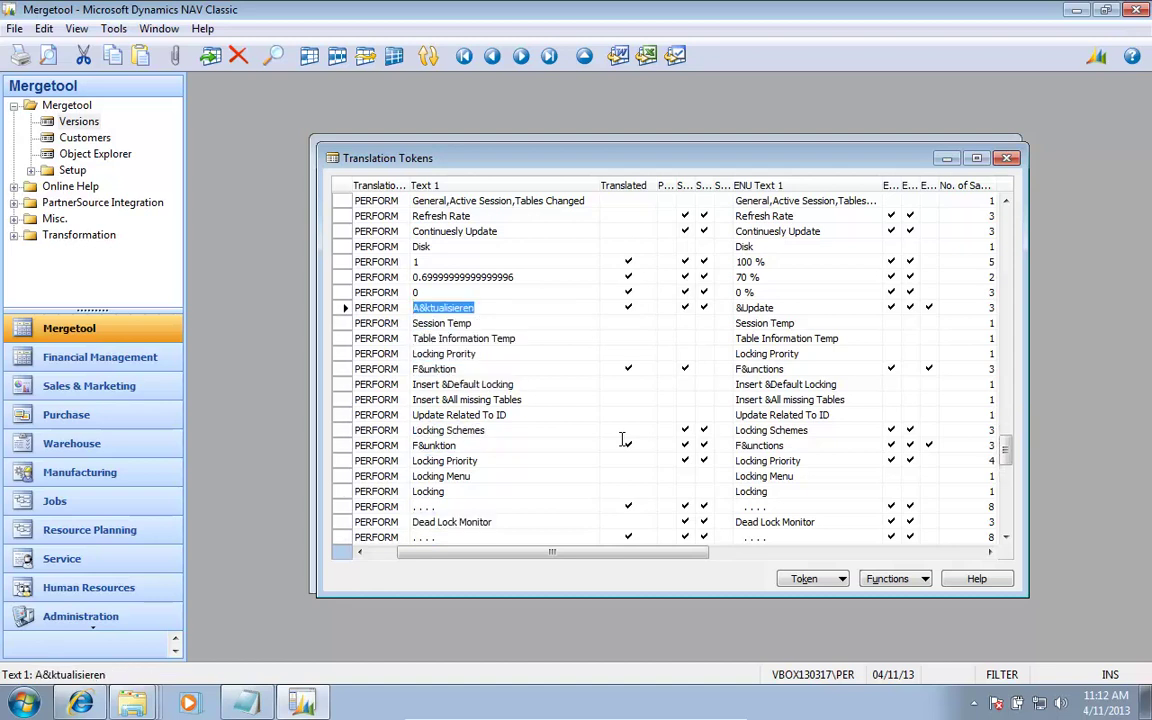
{"action": "key", "text": "Down"}
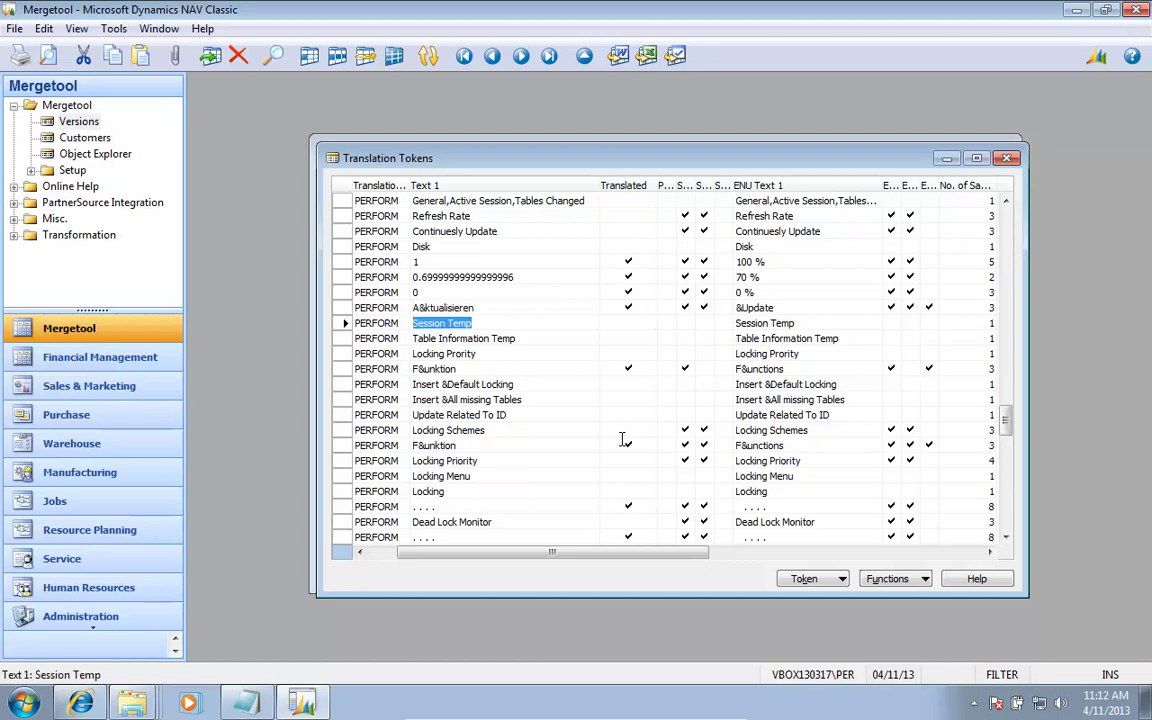
{"action": "key", "text": "Home"}
{"action": "key", "text": "shift+End"}
{"action": "key", "text": "Down"}
{"action": "key", "text": "Down"}
{"action": "key", "text": "Down"}
{"action": "key", "text": "Down"}
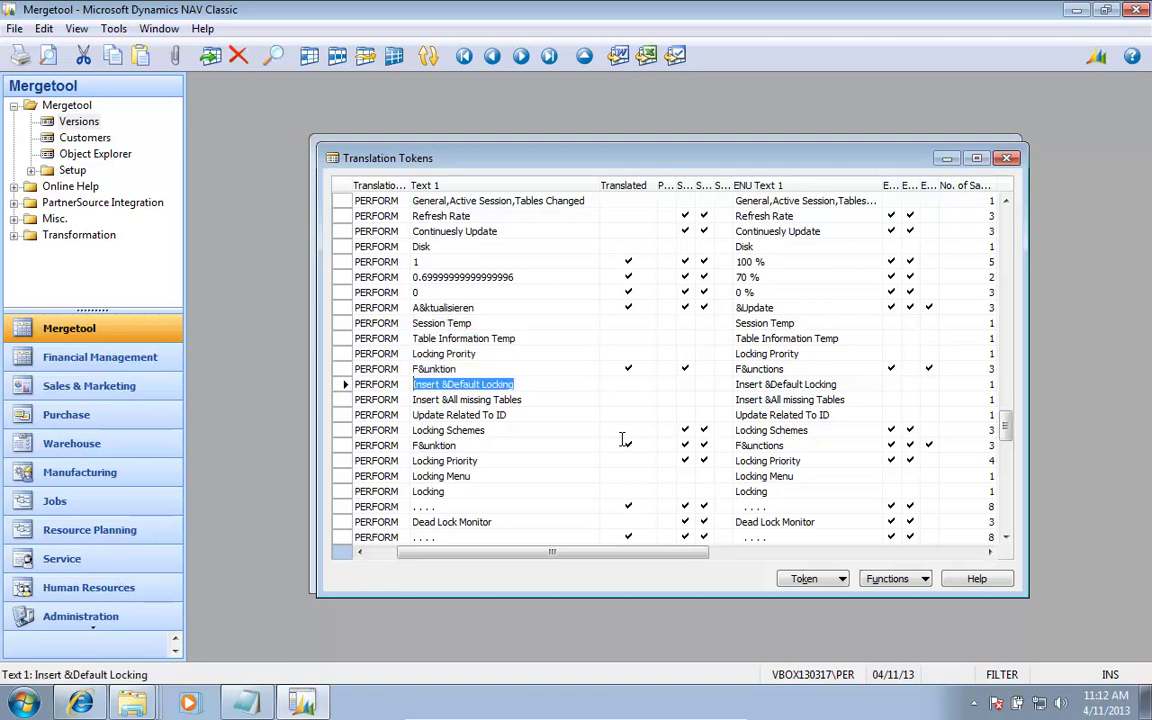
{"action": "key", "text": "Down"}
{"action": "key", "text": "Down"}
{"action": "key", "text": "Down"}
{"action": "key", "text": "Down"}
{"action": "key", "text": "Down"}
{"action": "key", "text": "Down"}
{"action": "key", "text": "Up"}
- Examine the object tokens and same-text counts of the DEU tokens from "Locking Priority" down to "Monitor Saves"
{"action": "key", "text": "Tab"}
{"action": "key", "text": "Tab"}
{"action": "key", "text": "Tab"}
{"action": "key", "text": "Tab"}
{"action": "key", "text": "Tab"}
{"action": "key", "text": "Tab"}
{"action": "key", "text": "Tab"}
{"action": "key", "text": "Tab"}
{"action": "key", "text": "Tab"}
{"action": "key", "text": "Tab"}
{"action": "key", "text": "Tab"}
{"action": "key", "text": "Tab"}
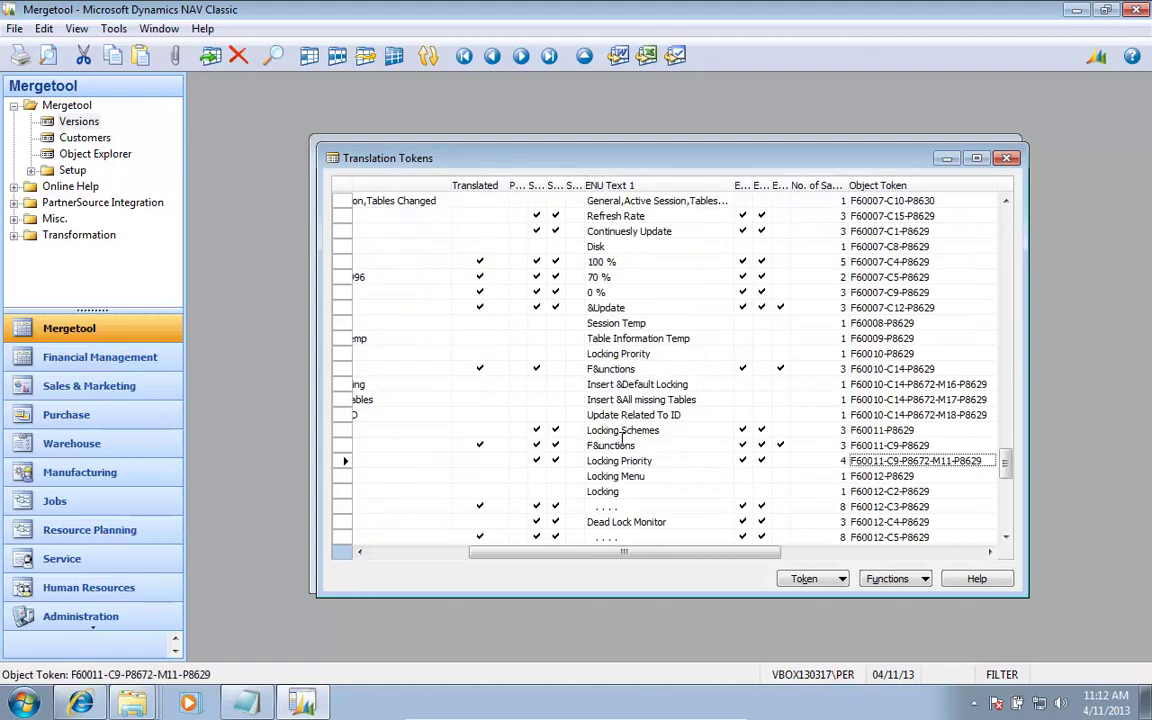
{"action": "key", "text": "shift+Tab"}
{"action": "key", "text": "shift+Tab"}
{"action": "key", "text": "Up"}
{"action": "key", "text": "Up"}
{"action": "key", "text": "Tab"}
{"action": "key", "text": "Down"}
{"action": "key", "text": "Down"}
{"action": "key", "text": "Down"}
{"action": "key", "text": "Down"}
{"action": "key", "text": "Down"}
{"action": "key", "text": "Down"}
{"action": "key", "text": "Down"}
{"action": "key", "text": "Down"}
{"action": "key", "text": "Down"}
{"action": "key", "text": "Down"}
{"action": "key", "text": "Down"}
{"action": "key", "text": "Down"}
{"action": "key", "text": "Down"}
{"action": "key", "text": "Down"}
{"action": "key", "text": "Down"}
{"action": "key", "text": "Down"}
{"action": "key", "text": "Down"}
{"action": "key", "text": "Down"}
{"action": "key", "text": "Down"}
{"action": "key", "text": "Down"}
{"action": "key", "text": "shift+Tab"}
{"action": "key", "text": "shift+Tab"}
{"action": "key", "text": "shift+Tab"}
{"action": "key", "text": "shift+Tab"}
{"action": "key", "text": "shift+Tab"}
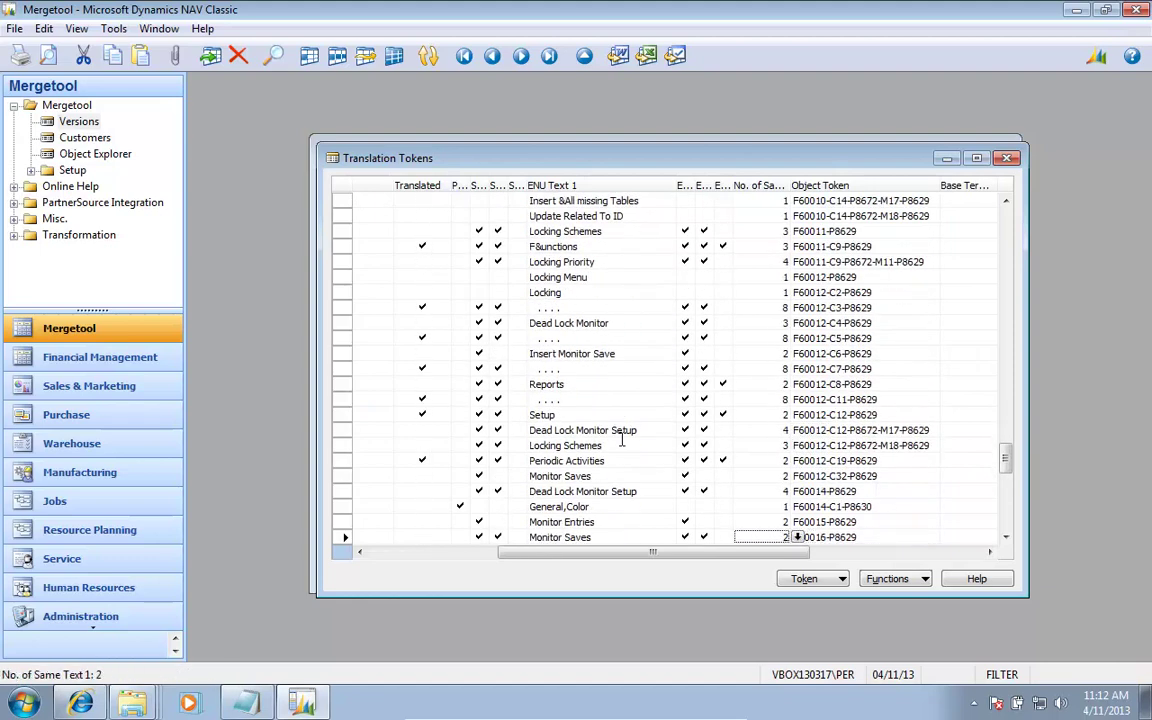
- Change the DEU text of the ENU token "Setup" to "Ei&nrichtung"
{"action": "key", "text": "Home"}
{"action": "key", "text": "Up"}
{"action": "key", "text": "Up"}
{"action": "key", "text": "Up"}
{"action": "key", "text": "Up"}
{"action": "key", "text": "Up"}
{"action": "key", "text": "Up"}
{"action": "key", "text": "Up"}
{"action": "key", "text": "Up"}
{"action": "key", "text": "Tab"}
{"action": "key", "text": "Tab"}
{"action": "key", "text": "F2"}
{"action": "key", "text": "Home"}
{"action": "key", "text": "Right"}
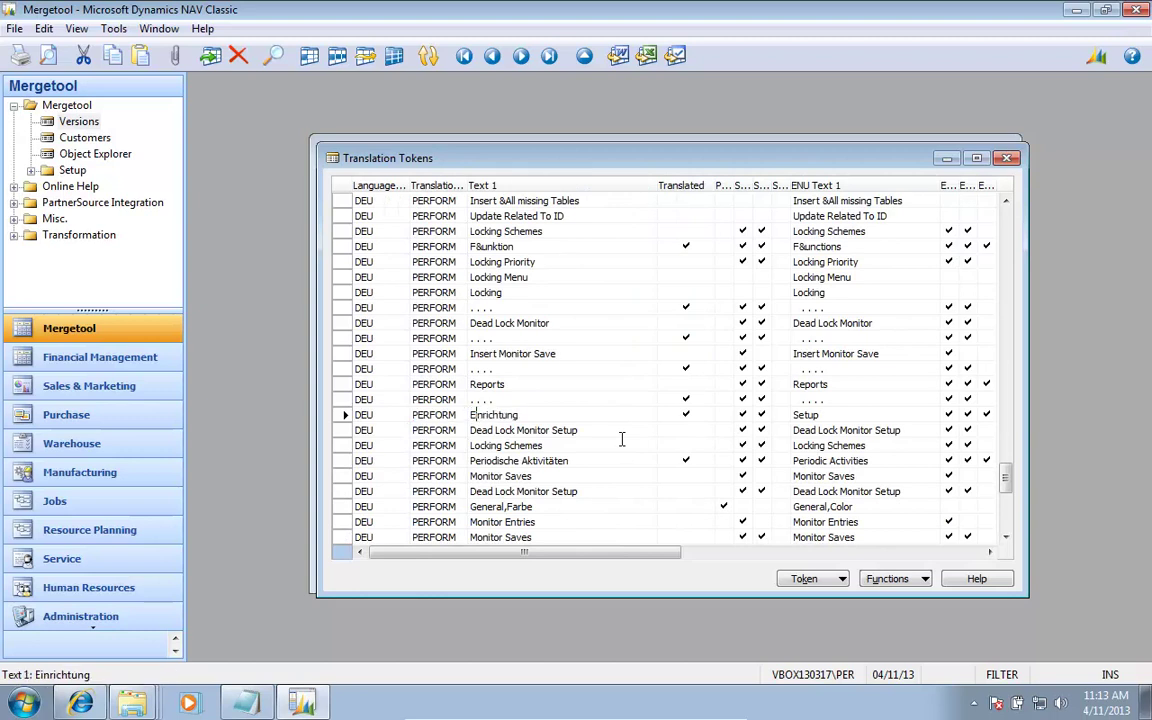
{"action": "key", "text": "Right"}
{"action": "type", "text": "&"}
{"action": "key", "text": "Down"}
{"action": "key", "text": "Up"}
- Switch the application language to German (Germany)
{"action": "key", "text": "alt+t"}
{"action": "key", "text": "Down"}
{"action": "key", "text": "Return"}
{"action": "key", "text": "Down"}
{"action": "key", "text": "Return"}
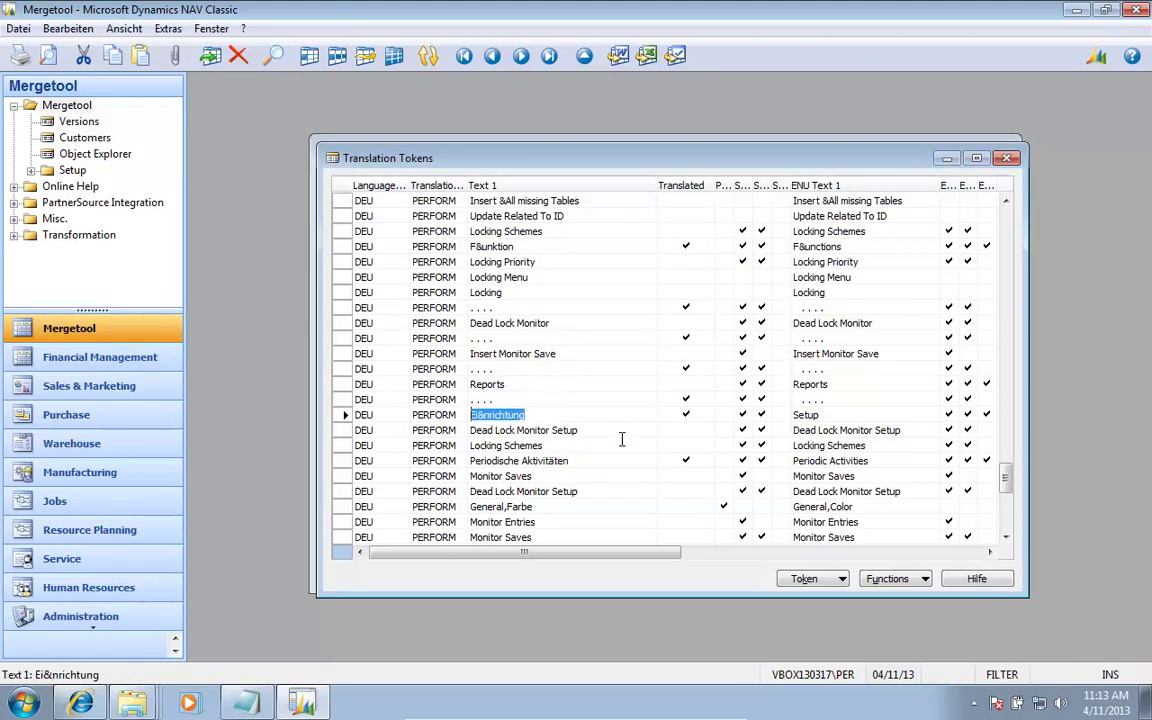
- Switch the application language back to English (United States)
{"action": "key", "text": "alt"}
{"action": "left_click", "coordinate": [165, 30]}
{"action": "left_click", "coordinate": [190, 70]}
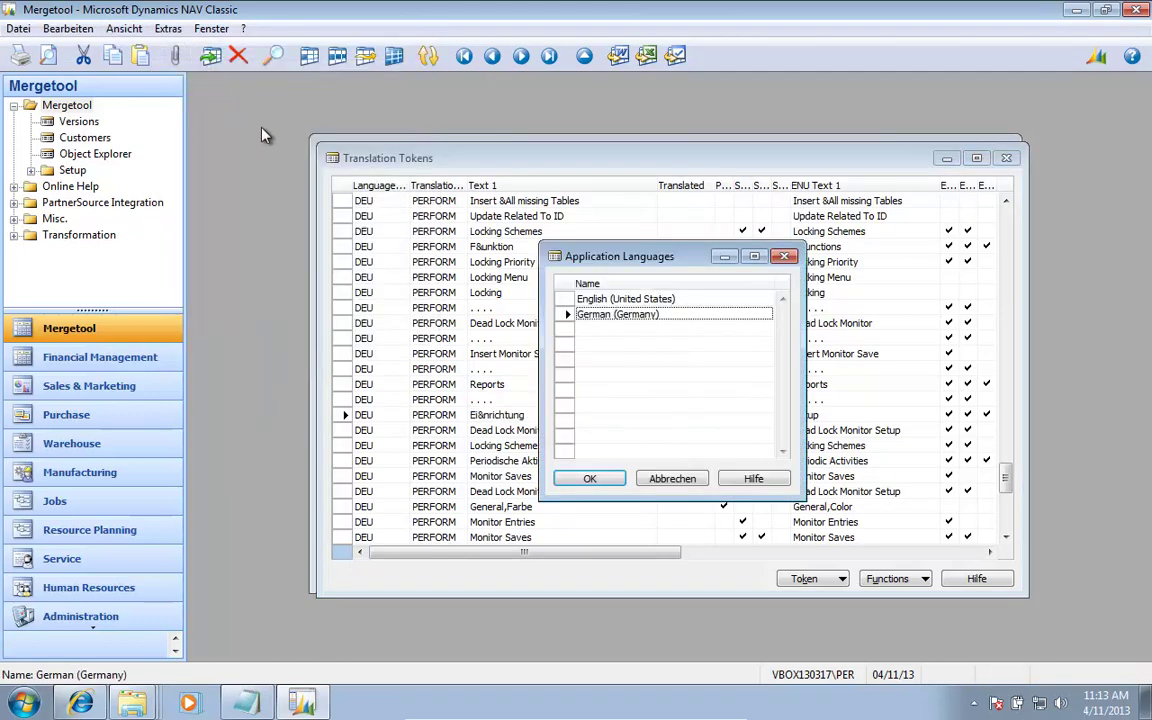
{"action": "left_click", "coordinate": [623, 300]}
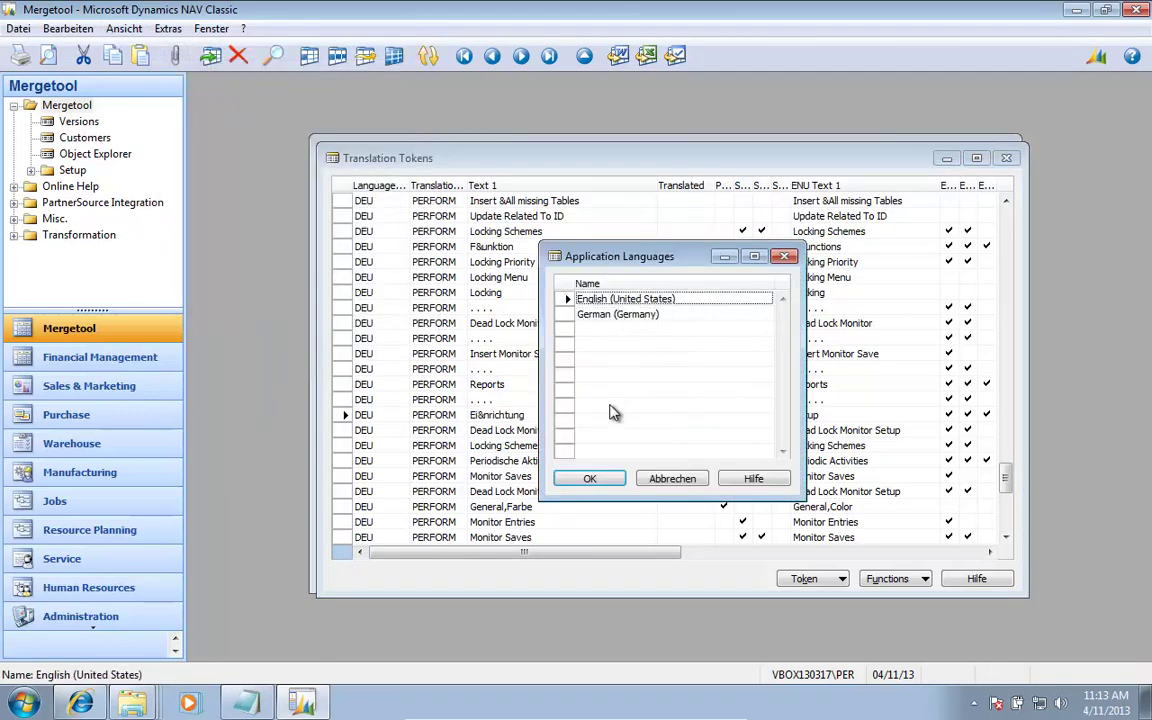
{"action": "left_click", "coordinate": [614, 479]}
- Enter the hotkey marker before the "n" of the "Setup" translation again, giving "Ei&nrichtung"
{"action": "key", "text": "Escape"}
{"action": "key", "text": "Right"}
{"action": "key", "text": "Right"}
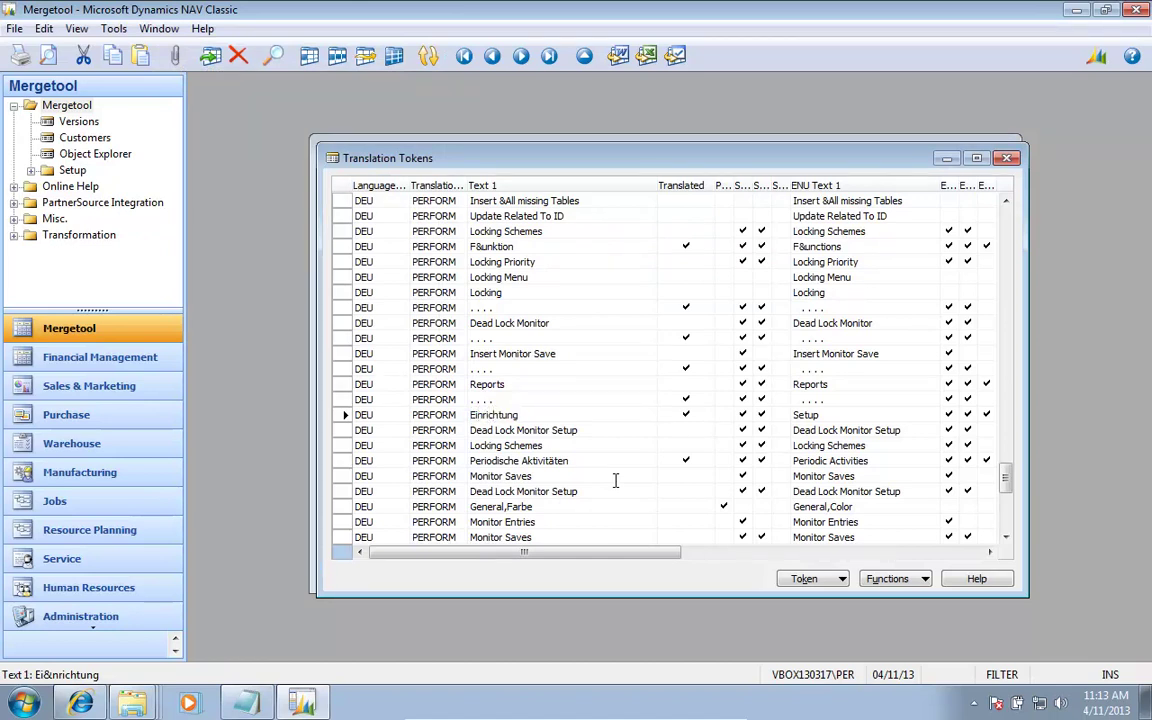
{"action": "type", "text": "&"}
{"action": "key", "text": "Down"}
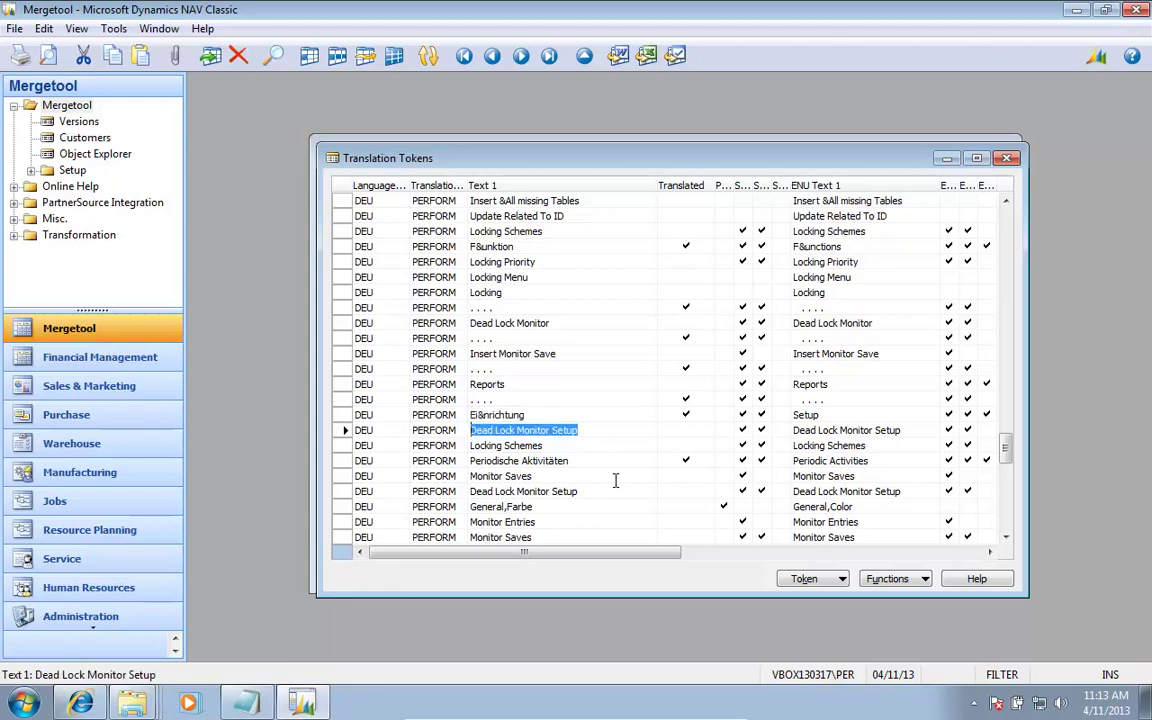
{"action": "key", "text": "Up"}
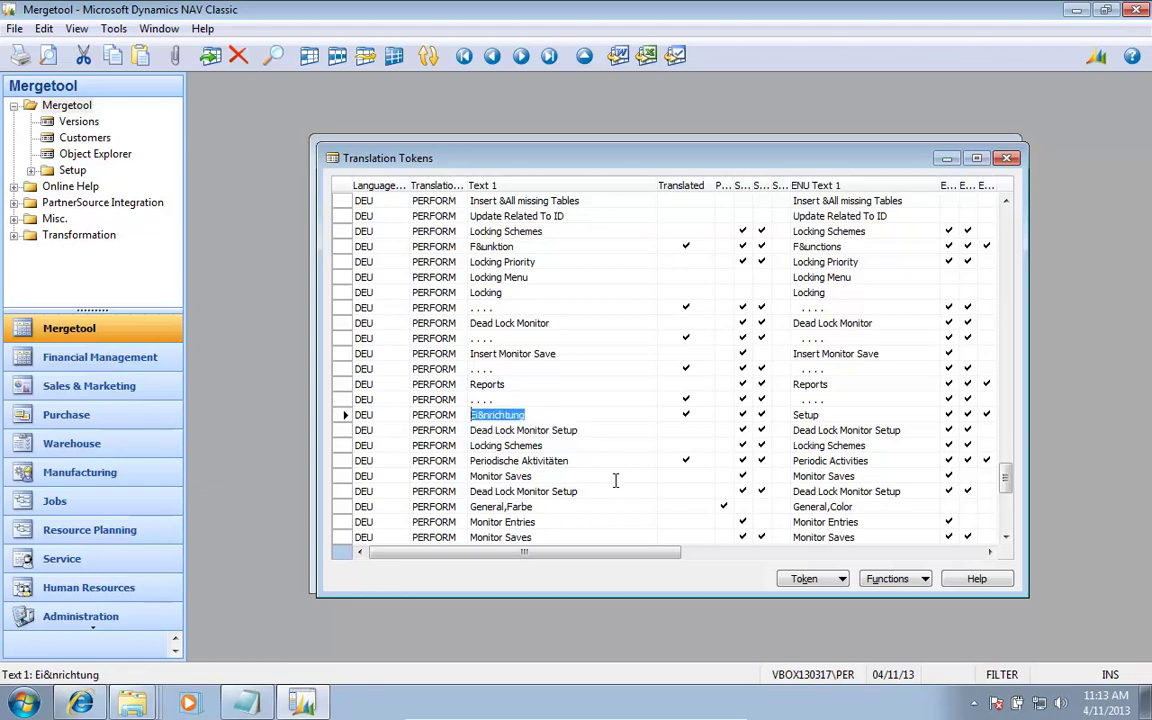
- Move the hotkey marker of the "Setup" translation to its first letter, giving "&Einrichtung"
{"action": "key", "text": "Down"}
{"action": "key", "text": "Up"}
{"action": "key", "text": "Home"}
{"action": "key", "text": "BackSpace"}
{"action": "type", "text": "&"}
{"action": "key", "text": "Down"}
{"action": "key", "text": "Up"}
- Look up the system hotkeys defined for language DEU, from File Hotkey to Help Hotkey, and return to the token's text
{"action": "key", "text": "shift+Tab"}
{"action": "key", "text": "shift+Tab"}
{"action": "key", "text": "F6"}
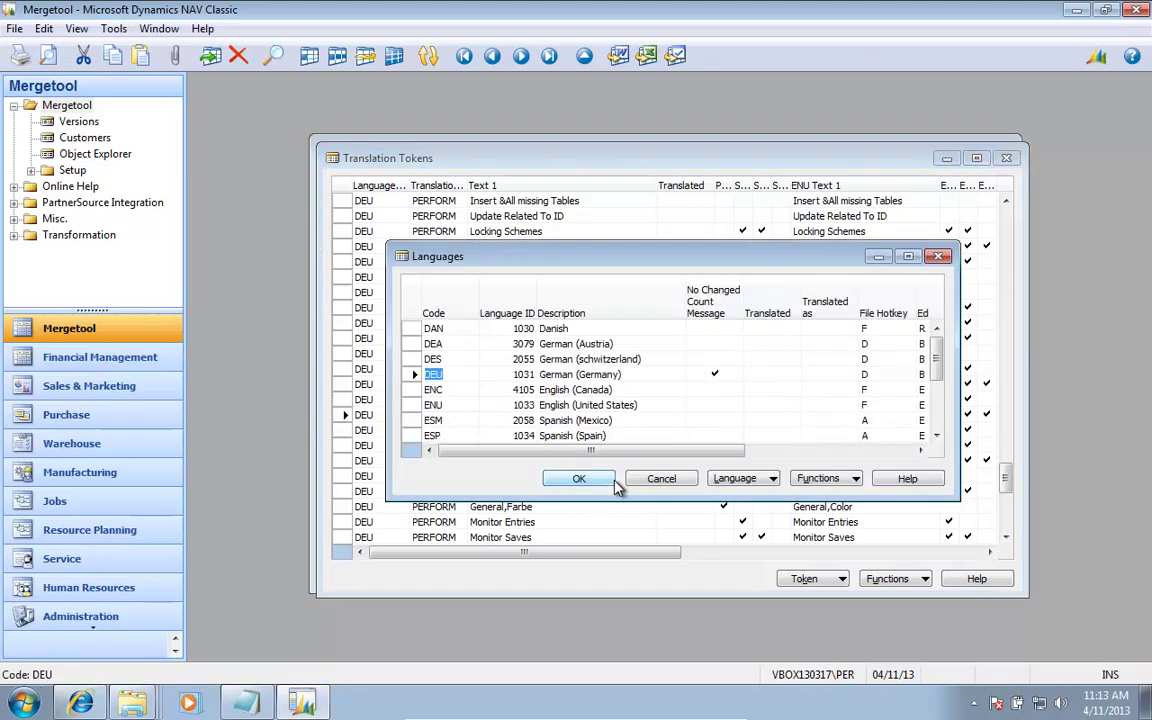
{"action": "key", "text": "Tab"}
{"action": "key", "text": "Tab"}
{"action": "key", "text": "Tab"}
{"action": "key", "text": "Tab"}
{"action": "key", "text": "Tab"}
{"action": "key", "text": "Tab"}
{"action": "key", "text": "Tab"}
{"action": "key", "text": "Tab"}
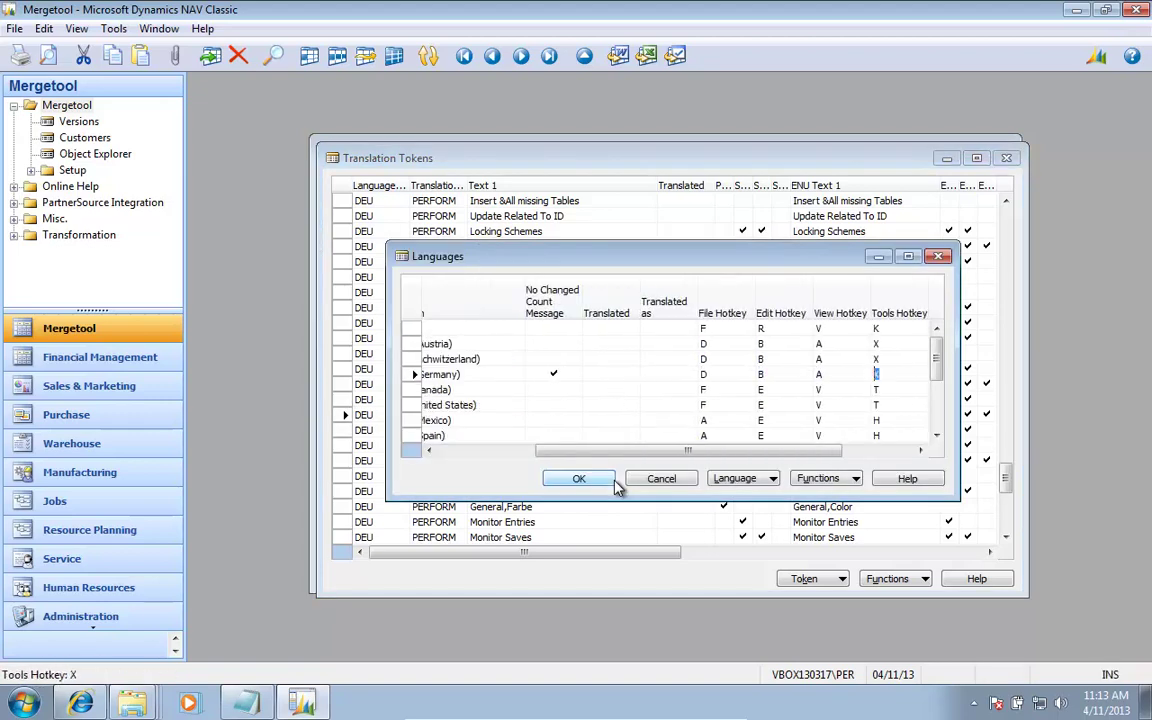
{"action": "key", "text": "Tab"}
{"action": "key", "text": "Tab"}
{"action": "key", "text": "shift+Tab"}
{"action": "key", "text": "shift+Tab"}
{"action": "key", "text": "shift+Tab"}
{"action": "key", "text": "shift+Tab"}
{"action": "key", "text": "shift+Tab"}
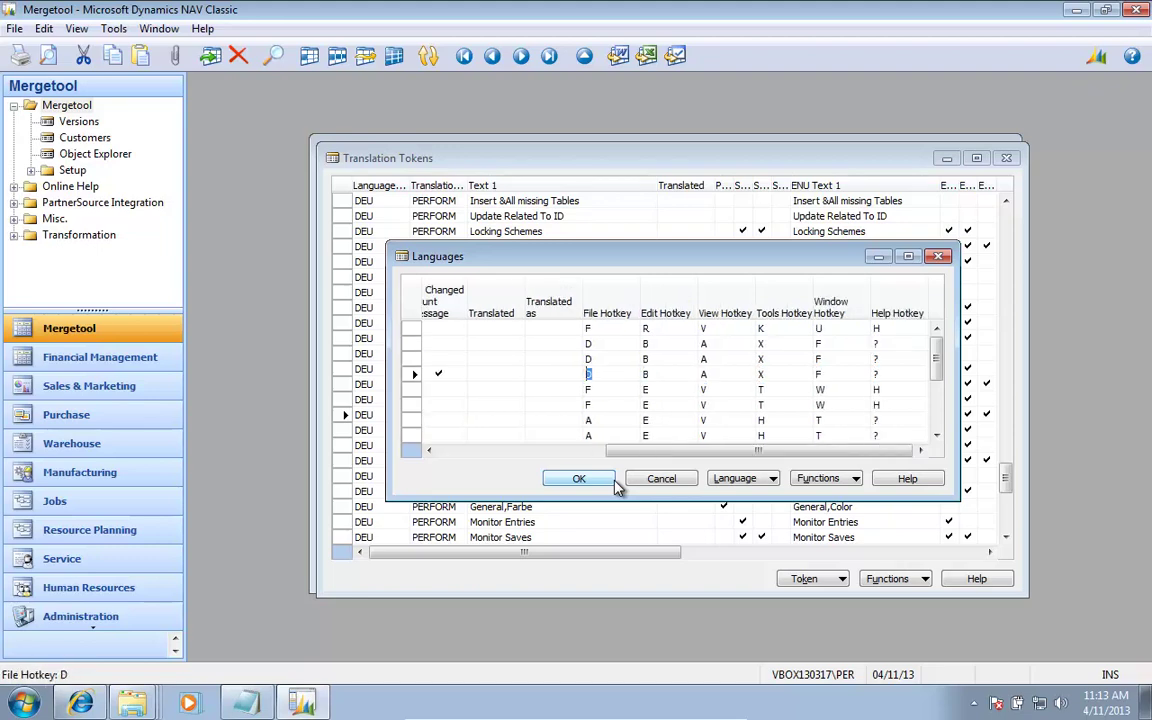
{"action": "key", "text": "shift+Tab"}
{"action": "left_click", "coordinate": [614, 480]}
{"action": "key", "text": "Tab"}
{"action": "key", "text": "Tab"}
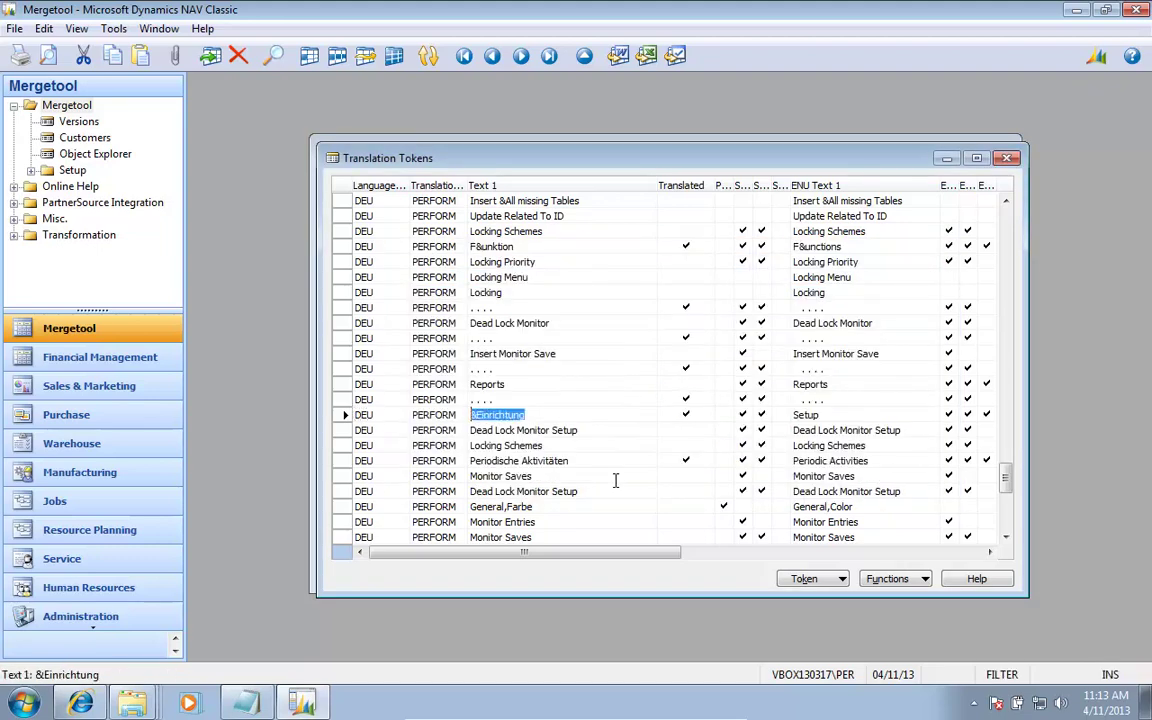
- Remove the hotkey marker from the "Setup" translation so that it reads "Einrichtung"
{"action": "key", "text": "Home"}
{"action": "key", "text": "Delete"}
{"action": "key", "text": "Down"}
- Change the DEU text of the token directly below "Einrichtung" to "&Dead Lock Monitor Setup"
{"action": "key", "text": "Home"}
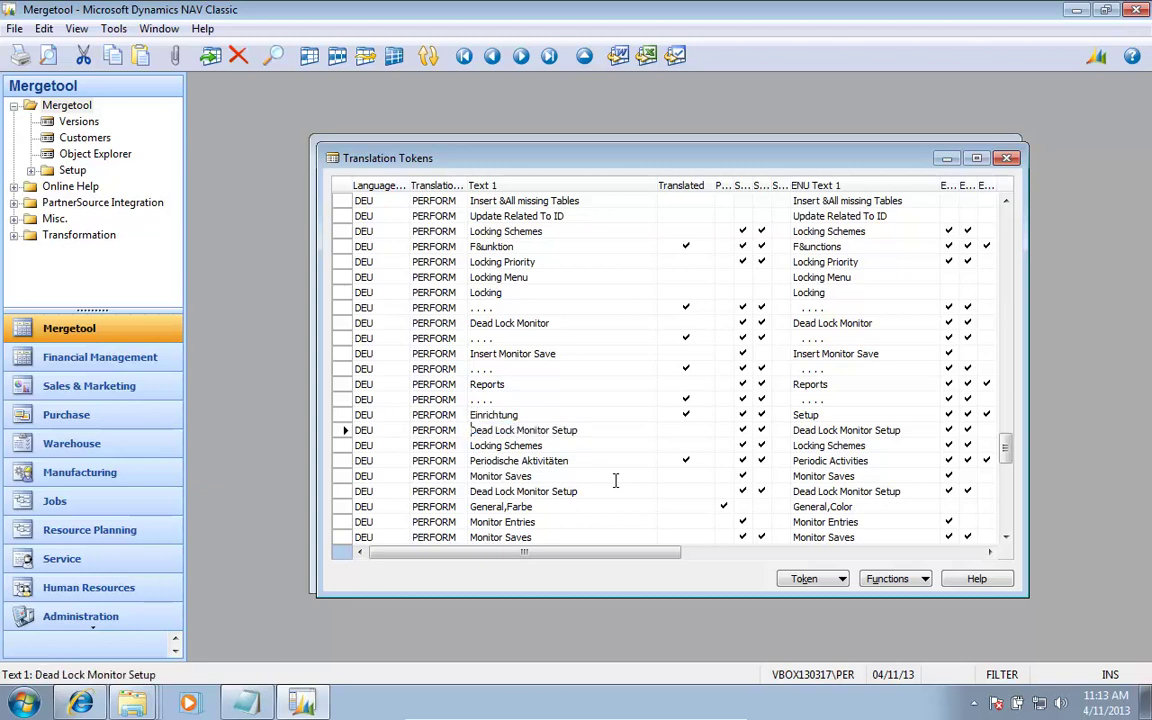
{"action": "type", "text": "&"}
{"action": "key", "text": "Down"}
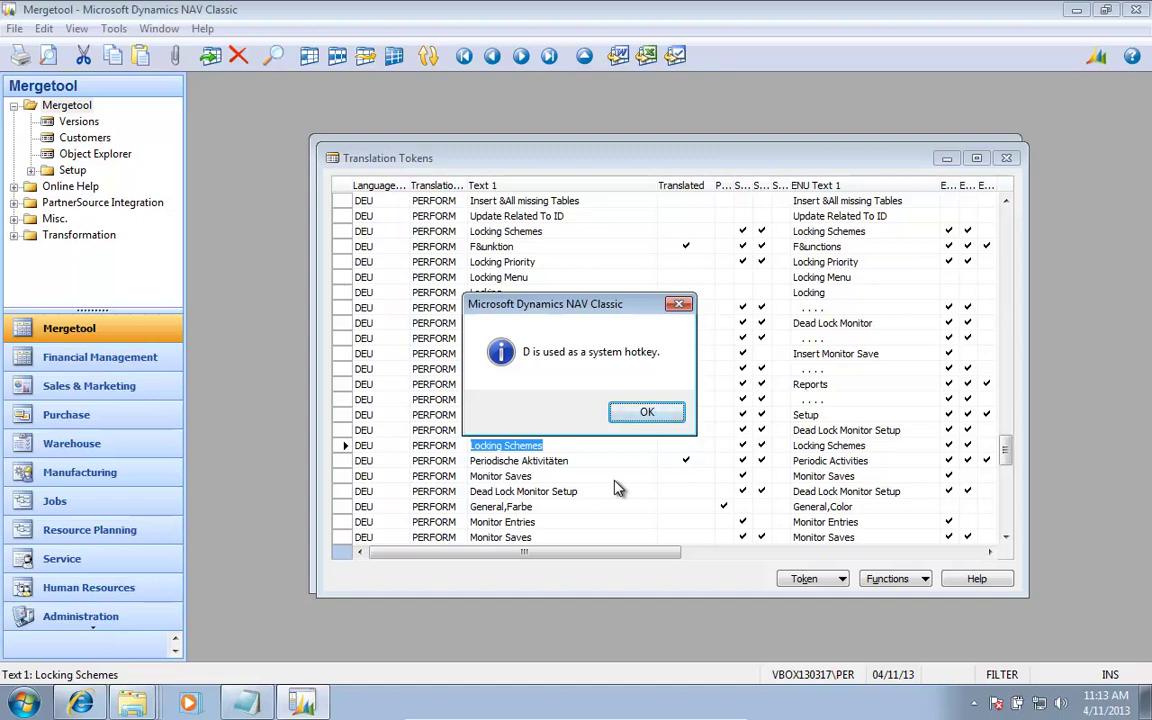
{"action": "key", "text": "Return"}
{"action": "key", "text": "Up"}
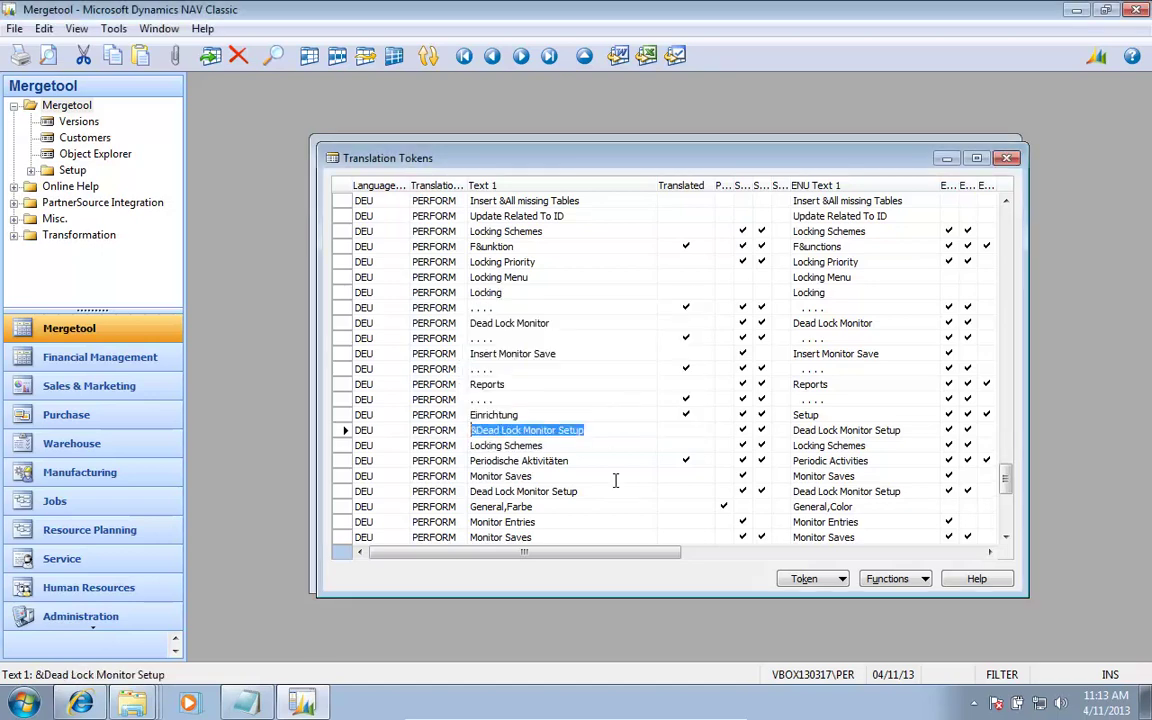
- Calculate the technical check comment for the DEU token "&Dead Lock Monitor Setup" and read the comment on its line
{"action": "key", "text": "alt+u"}
{"action": "key", "text": "Right"}
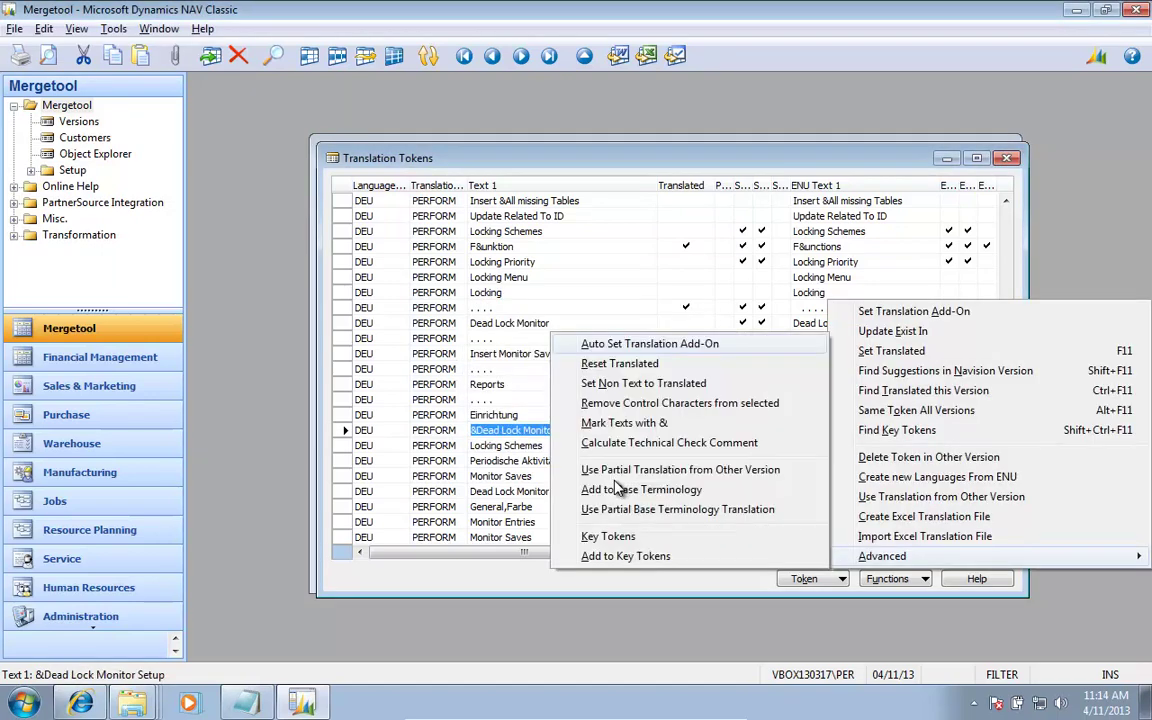
{"action": "key", "text": "Up"}
{"action": "key", "text": "Up"}
{"action": "key", "text": "Up"}
{"action": "key", "text": "Up"}
{"action": "key", "text": "Up"}
{"action": "key", "text": "Up"}
{"action": "key", "text": "Return"}
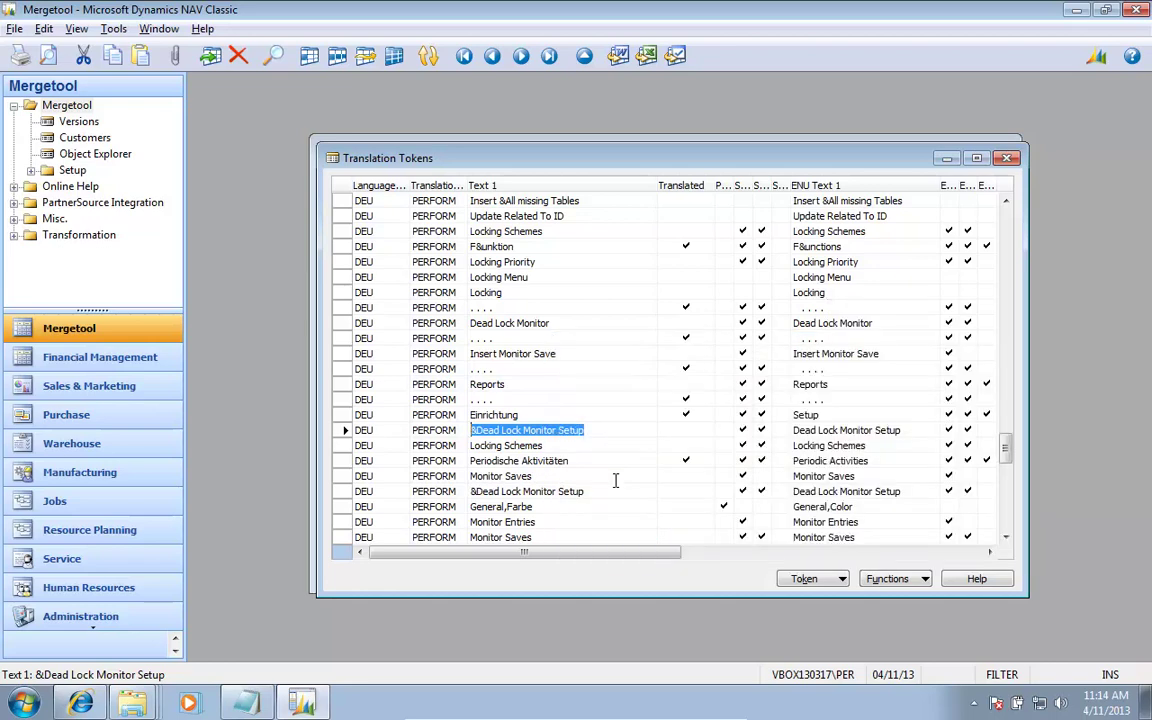
{"action": "key", "text": "Tab"}
{"action": "key", "text": "Tab"}
{"action": "key", "text": "Tab"}
{"action": "key", "text": "Tab"}
{"action": "key", "text": "Tab"}
{"action": "key", "text": "Tab"}
{"action": "key", "text": "Tab"}
{"action": "key", "text": "Tab"}
{"action": "key", "text": "Tab"}
{"action": "key", "text": "Tab"}
{"action": "key", "text": "Tab"}
{"action": "key", "text": "Tab"}
{"action": "key", "text": "shift+Tab"}
{"action": "key", "text": "shift+Tab"}
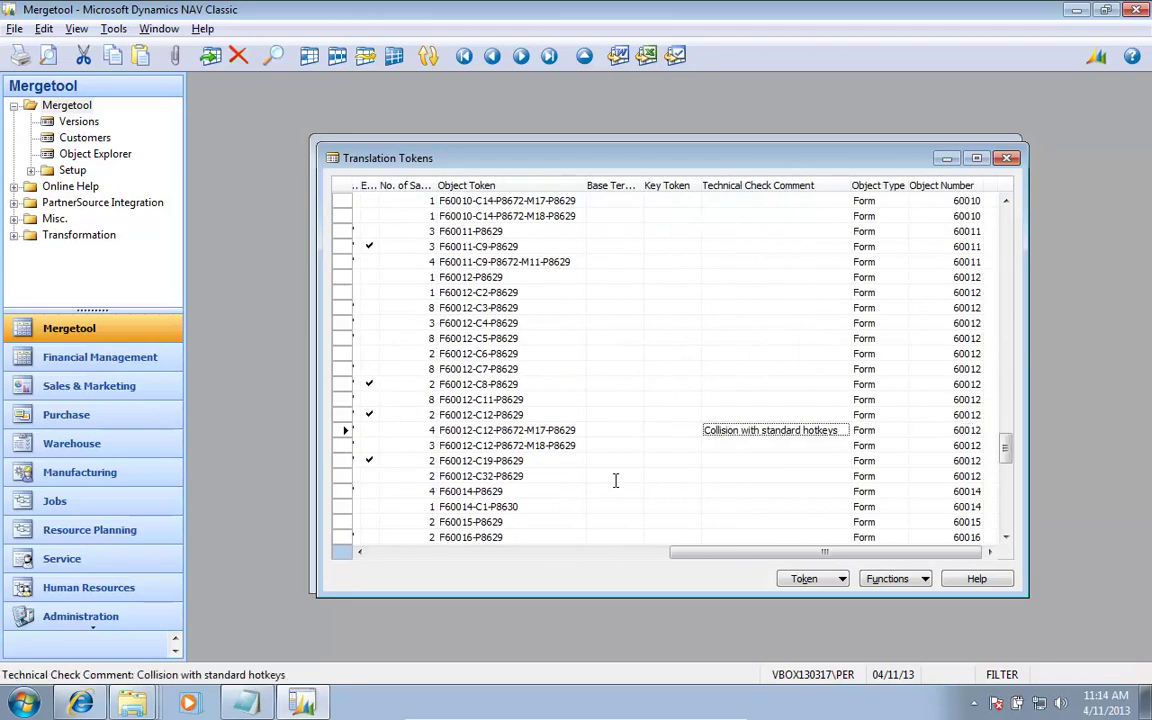
- Remove the hotkey marker from the same token so that its DEU text reads "Dead Lock Monitor Setup"
{"action": "key", "text": "shift+Tab"}
{"action": "key", "text": "shift+Tab"}
{"action": "key", "text": "shift+Tab"}
{"action": "key", "text": "shift+Tab"}
{"action": "key", "text": "shift+Tab"}
{"action": "key", "text": "shift+Tab"}
{"action": "key", "text": "shift+Tab"}
{"action": "key", "text": "shift+Tab"}
{"action": "key", "text": "shift+Tab"}
{"action": "key", "text": "shift+Tab"}
{"action": "key", "text": "shift+Tab"}
{"action": "key", "text": "shift+Tab"}
{"action": "key", "text": "shift+Tab"}
{"action": "key", "text": "shift+Tab"}
{"action": "key", "text": "shift+Tab"}
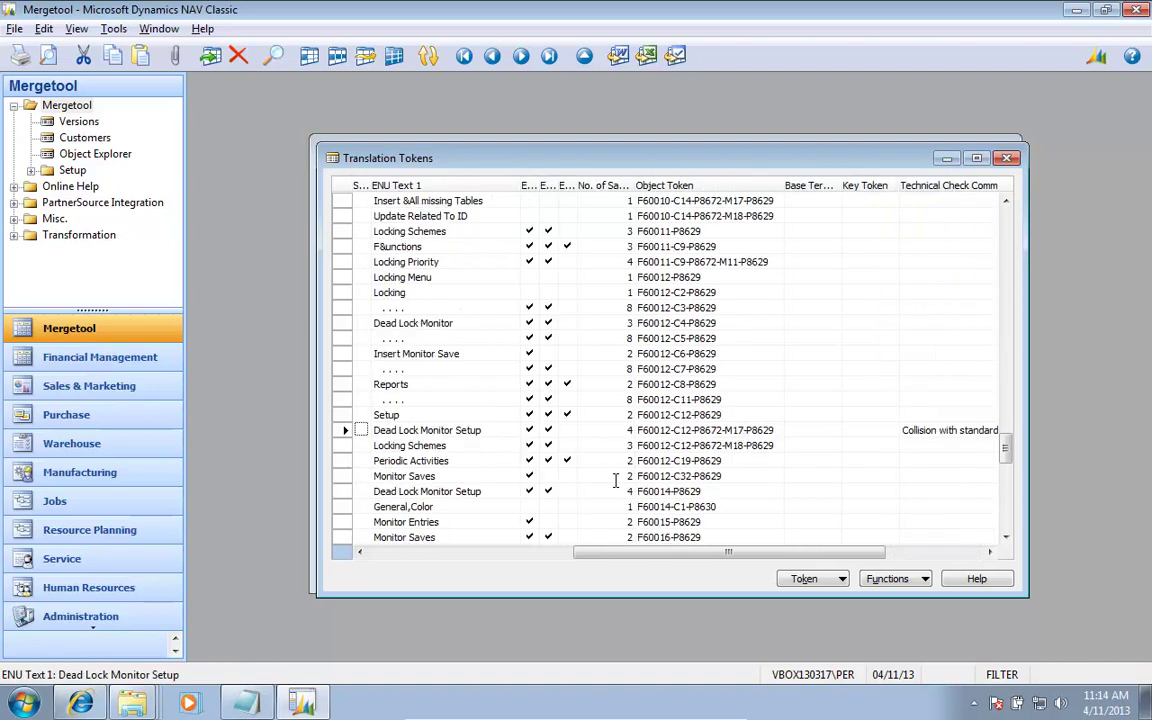
{"action": "key", "text": "Tab"}
{"action": "key", "text": "Tab"}
{"action": "key", "text": "Home"}
{"action": "key", "text": "Delete"}
- Find the option token "General,Active Session,Tables Changed" further up the list and examine its translation flags
{"action": "key", "text": "Up"}
{"action": "key", "text": "Up"}
{"action": "key", "text": "Up"}
{"action": "key", "text": "Up"}
{"action": "key", "text": "Up"}
{"action": "key", "text": "Up"}
{"action": "key", "text": "Up"}
{"action": "key", "text": "Up"}
{"action": "key", "text": "Up"}
{"action": "key", "text": "Up"}
{"action": "key", "text": "Up"}
{"action": "key", "text": "Up"}
{"action": "key", "text": "Up"}
{"action": "key", "text": "Up"}
{"action": "key", "text": "Up"}
{"action": "key", "text": "Up"}
{"action": "key", "text": "Up"}
{"action": "key", "text": "Up"}
{"action": "key", "text": "Up"}
{"action": "key", "text": "Up"}
{"action": "key", "text": "Up"}
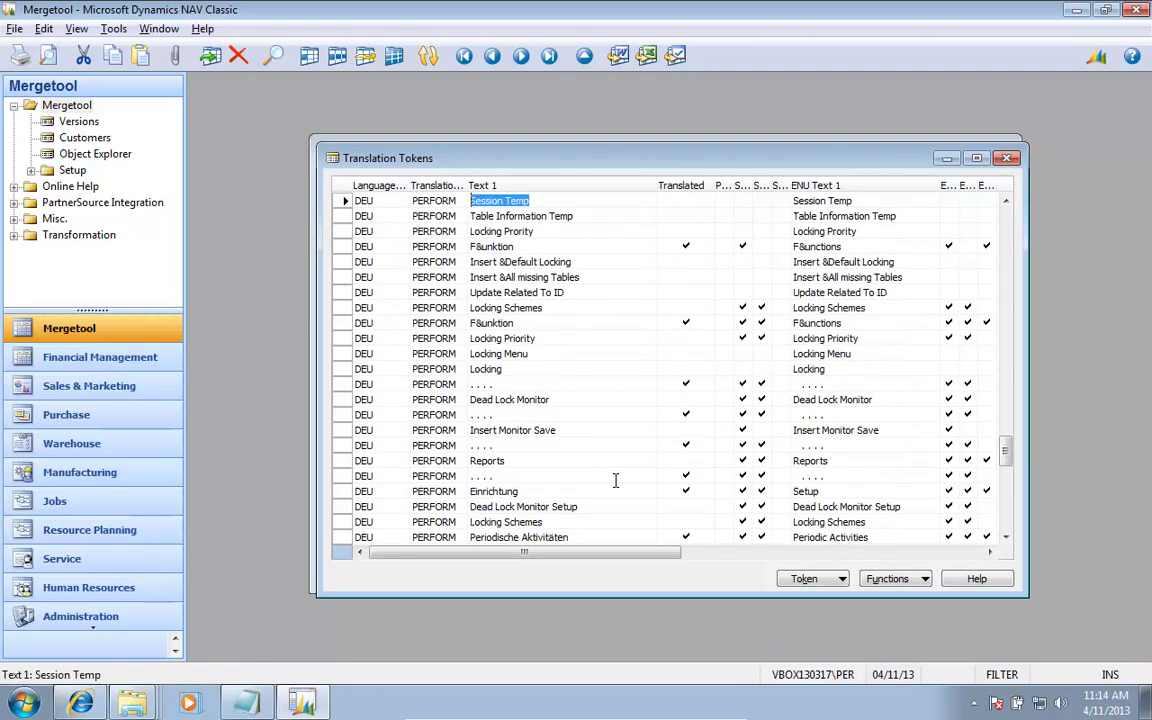
{"action": "key", "text": "Down"}
{"action": "key", "text": "Down"}
{"action": "key", "text": "Down"}
{"action": "key", "text": "Down"}
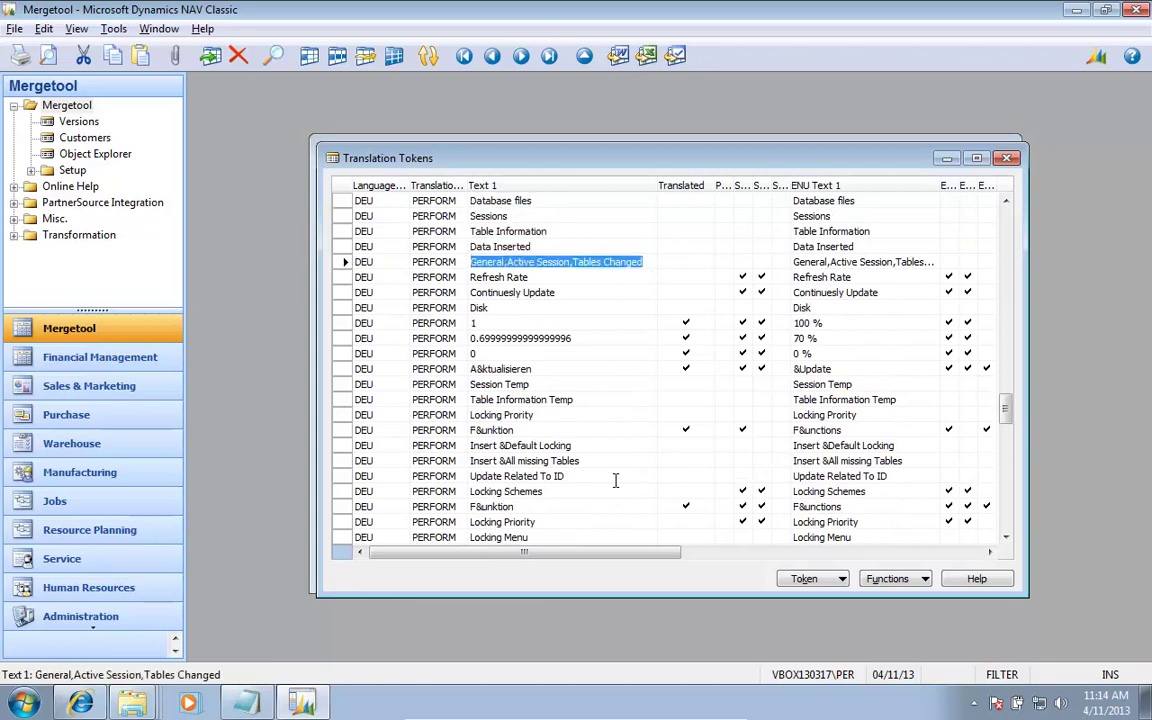
{"action": "key", "text": "Tab"}
{"action": "key", "text": "shift+Tab"}
{"action": "key", "text": "Tab"}
{"action": "key", "text": "Tab"}
{"action": "key", "text": "Tab"}
{"action": "key", "text": "Tab"}
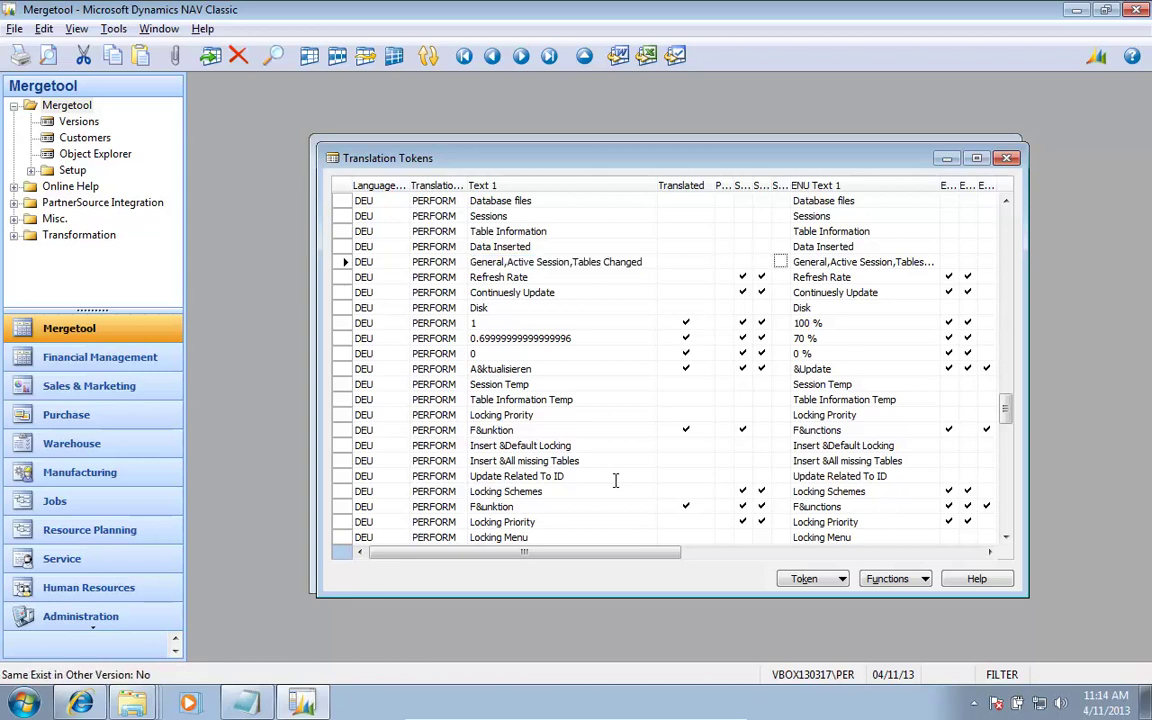
{"action": "key", "text": "shift+Tab"}
{"action": "key", "text": "shift+Tab"}
{"action": "key", "text": "shift+Tab"}
{"action": "key", "text": "shift+Tab"}
{"action": "key", "text": "shift+Tab"}
- Delete the middle option from the DEU text of that token so that it reads "General,Tables Changed"
{"action": "key", "text": "F2"}
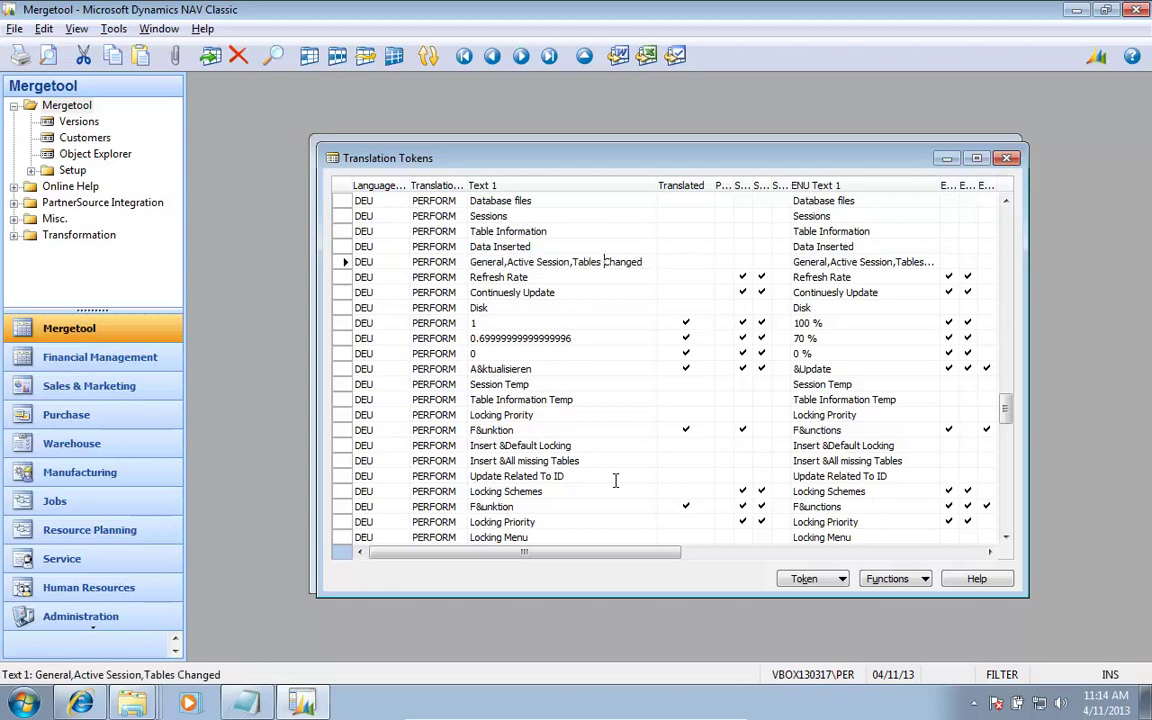
{"action": "key", "text": "Left"}
{"action": "key", "text": "Left"}
{"action": "key", "text": "Left"}
{"action": "key", "text": "Left"}
{"action": "key", "text": "Left"}
{"action": "key", "text": "Left"}
{"action": "key", "text": "BackSpace"}
{"action": "key", "text": "BackSpace"}
{"action": "key", "text": "BackSpace"}
{"action": "key", "text": "BackSpace"}
{"action": "key", "text": "BackSpace"}
{"action": "key", "text": "BackSpace"}
{"action": "key", "text": "BackSpace"}
{"action": "key", "text": "BackSpace"}
{"action": "key", "text": "BackSpace"}
{"action": "key", "text": "BackSpace"}
{"action": "key", "text": "BackSpace"}
{"action": "key", "text": "BackSpace"}
{"action": "key", "text": "BackSpace"}
{"action": "key", "text": "BackSpace"}
{"action": "key", "text": "BackSpace"}
{"action": "key", "text": "BackSpace"}
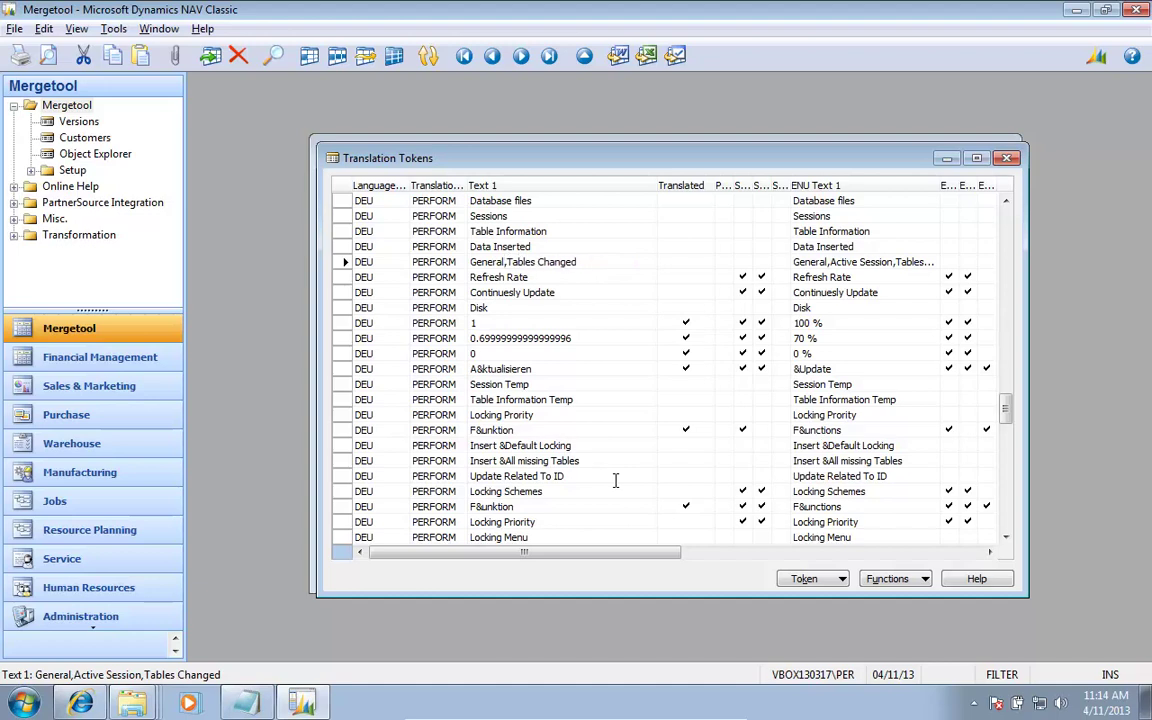
{"action": "key", "text": "Return"}
- Calculate the technical check comment for the "General,Tables Changed" token and read the comment on its line
{"action": "key", "text": "alt+t"}
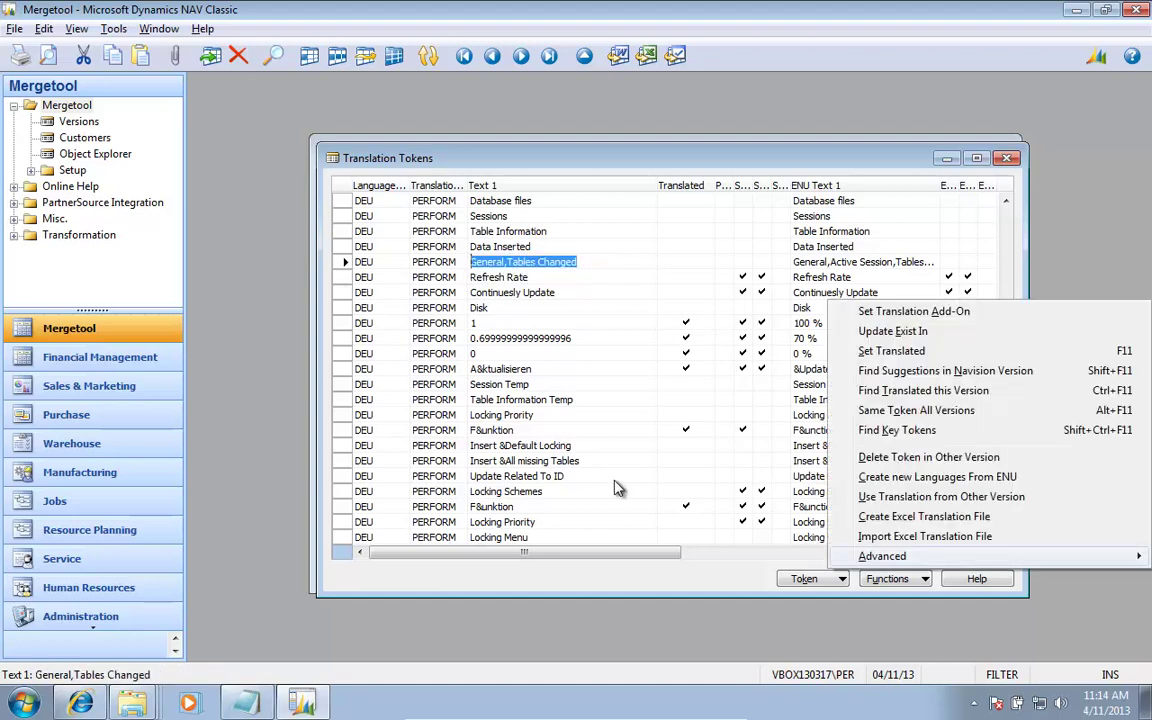
{"action": "key", "text": "Up"}
{"action": "key", "text": "Right"}
{"action": "key", "text": "Up"}
{"action": "key", "text": "Up"}
{"action": "key", "text": "Up"}
{"action": "key", "text": "Up"}
{"action": "key", "text": "Return"}
{"action": "key", "text": "Tab"}
{"action": "key", "text": "Tab"}
{"action": "key", "text": "Tab"}
{"action": "key", "text": "Tab"}
{"action": "key", "text": "Tab"}
{"action": "key", "text": "Tab"}
{"action": "key", "text": "Tab"}
{"action": "key", "text": "Tab"}
{"action": "key", "text": "Tab"}
{"action": "key", "text": "Tab"}
{"action": "key", "text": "Tab"}
{"action": "key", "text": "Tab"}
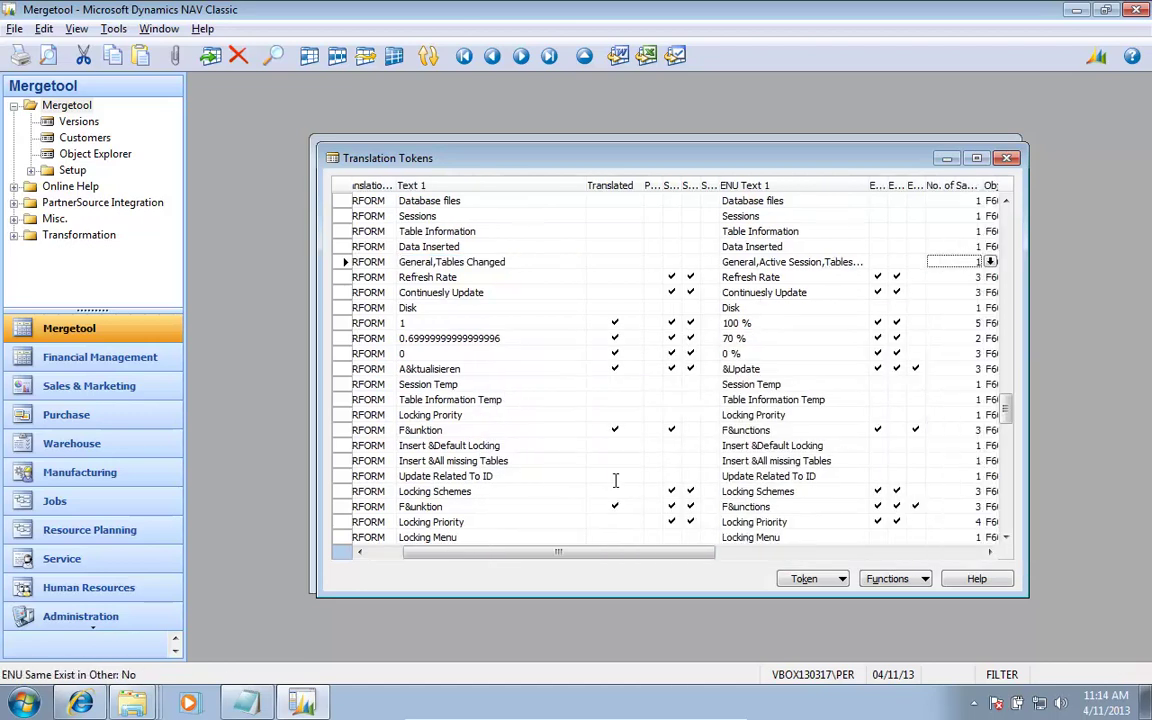
{"action": "key", "text": "Tab"}
{"action": "key", "text": "shift+Tab"}
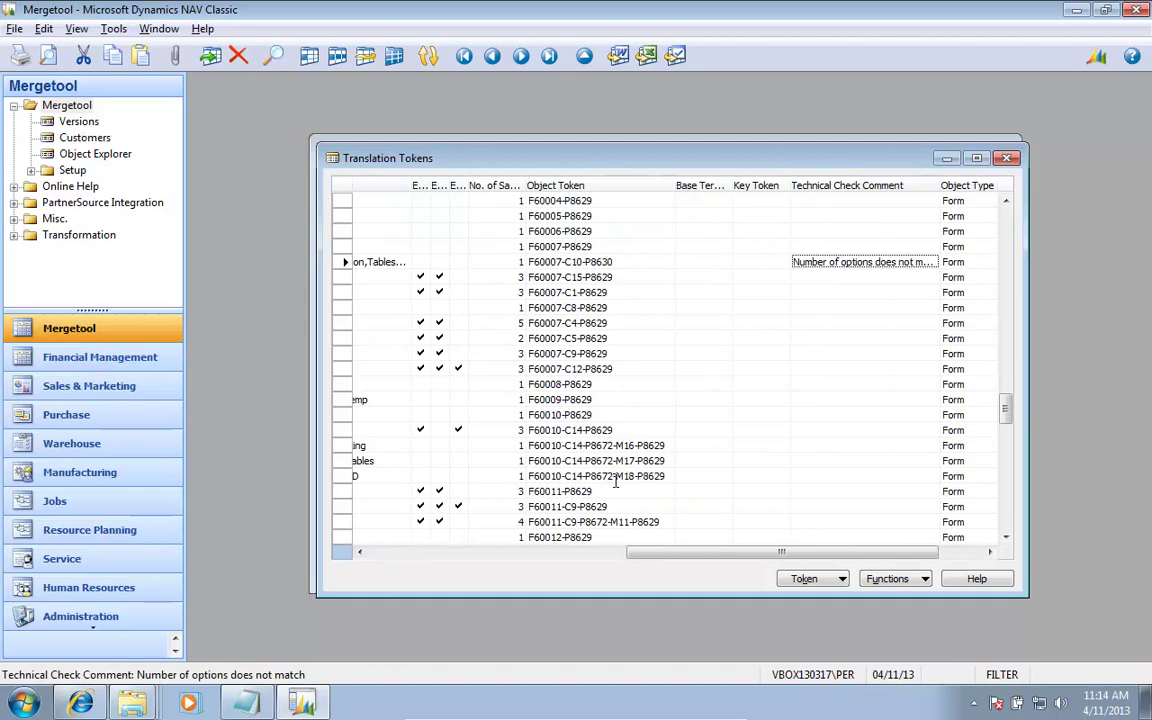
- Restore the DEU text of the shortened option token to "General,Active Session,Tables Changed"
{"action": "key", "text": "shift+Tab"}
{"action": "key", "text": "shift+Tab"}
{"action": "key", "text": "shift+Tab"}
{"action": "key", "text": "shift+Tab"}
{"action": "key", "text": "shift+Tab"}
{"action": "key", "text": "shift+Tab"}
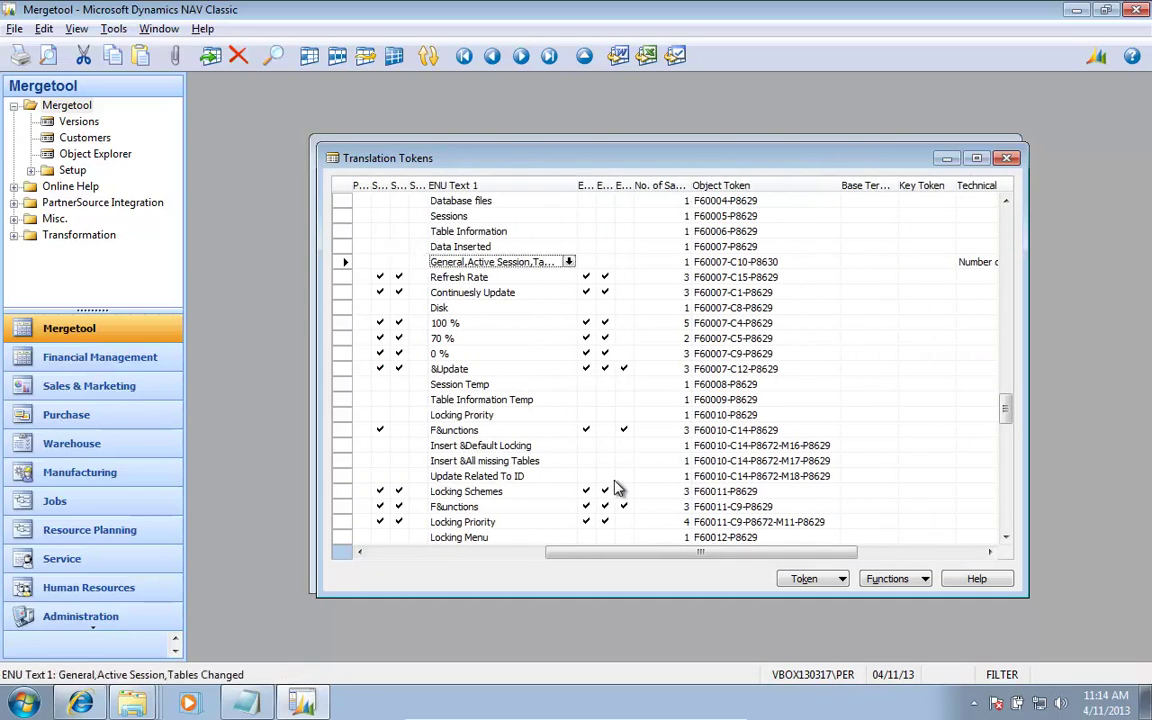
{"action": "key", "text": "shift+Tab"}
{"action": "key", "text": "shift+Tab"}
{"action": "key", "text": "shift+Tab"}
{"action": "key", "text": "shift+Tab"}
{"action": "key", "text": "shift+Tab"}
{"action": "key", "text": "shift+Tab"}
{"action": "key", "text": "Tab"}
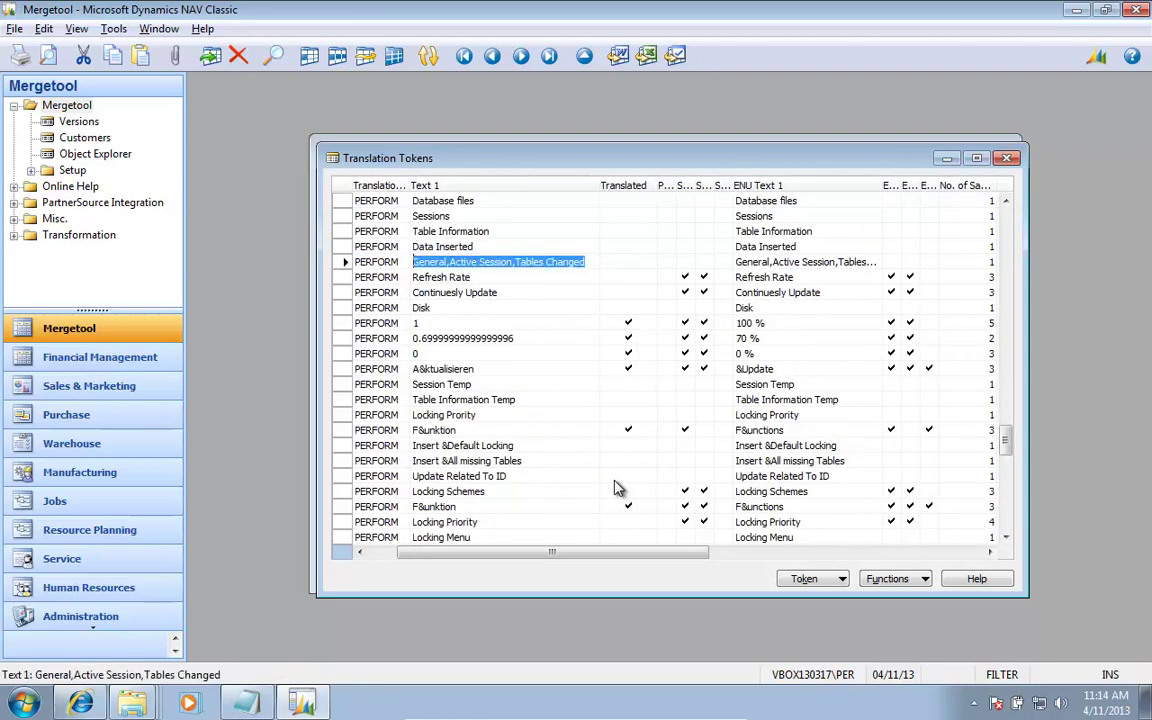
- Apply partial DEU translations from version W1 6.00.10-TRANS to all PERFORMANCE0.25 tokens, check the option token, and return to the versions list
{"action": "key", "text": "ctrl+a"}
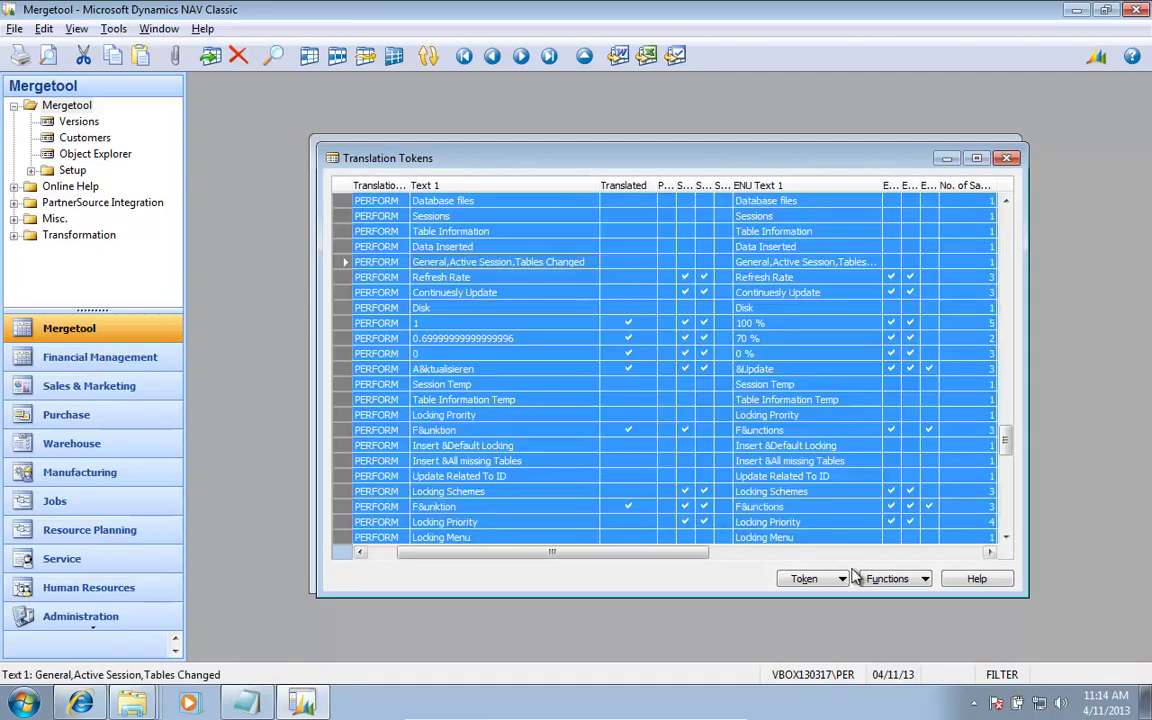
{"action": "left_click", "coordinate": [887, 579]}
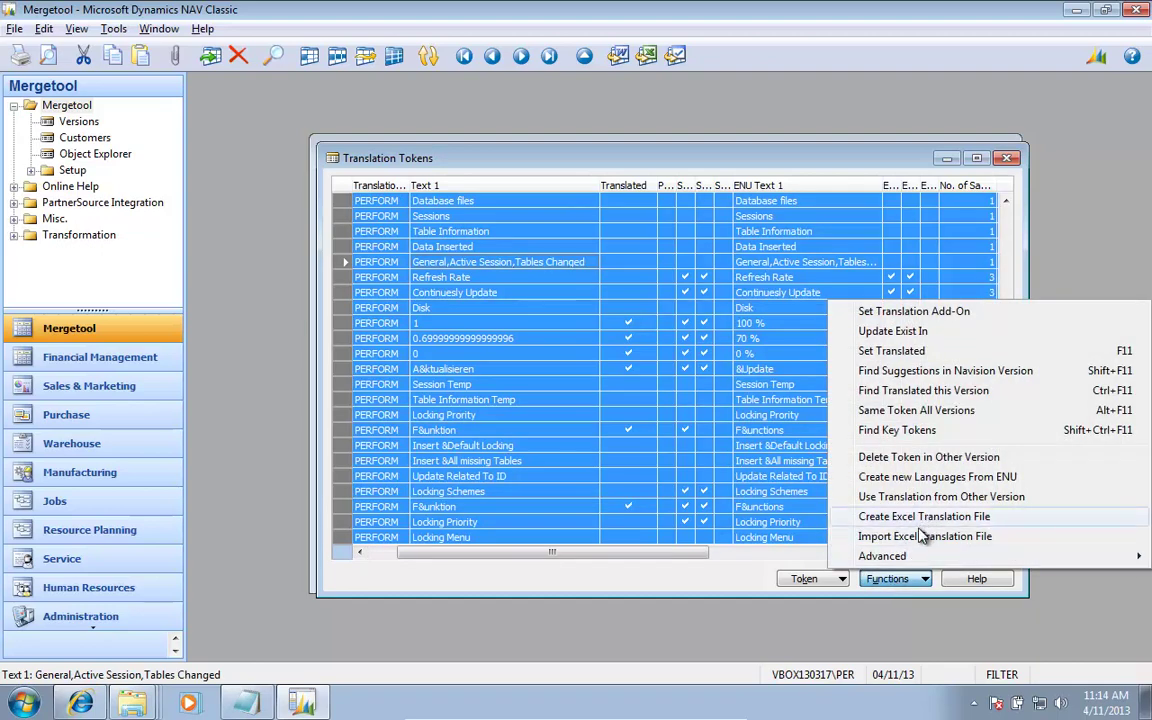
{"action": "mouse_move", "coordinate": [899, 556]}
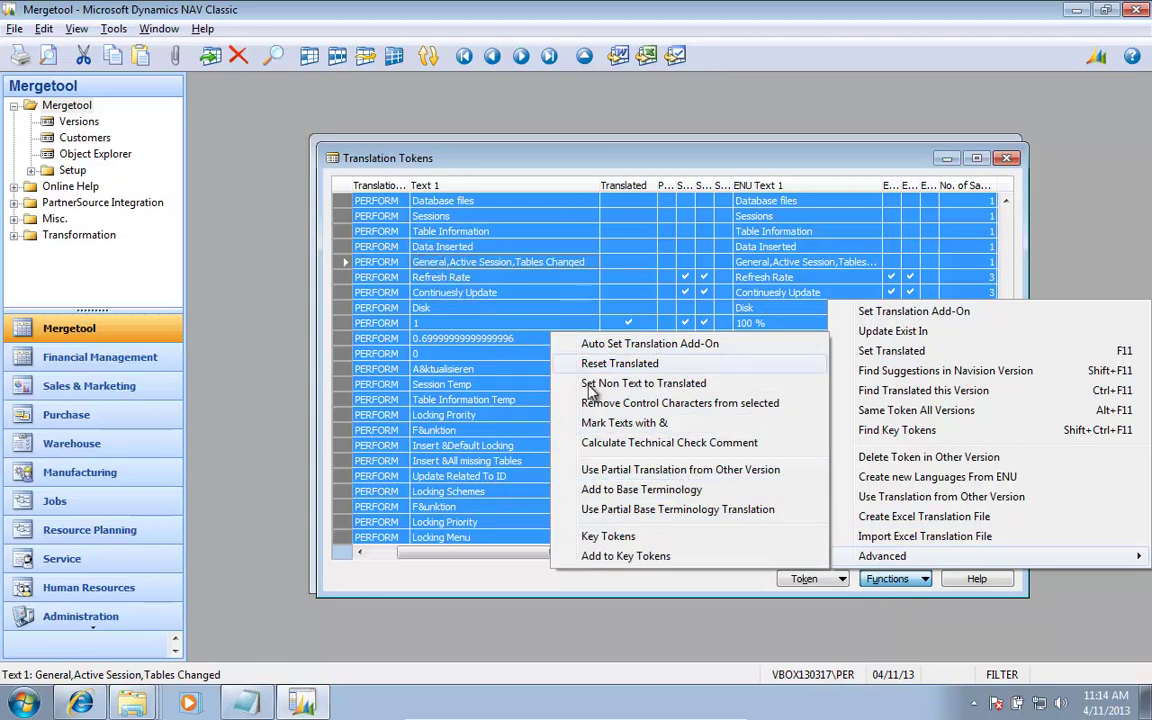
{"action": "left_click", "coordinate": [667, 472]}
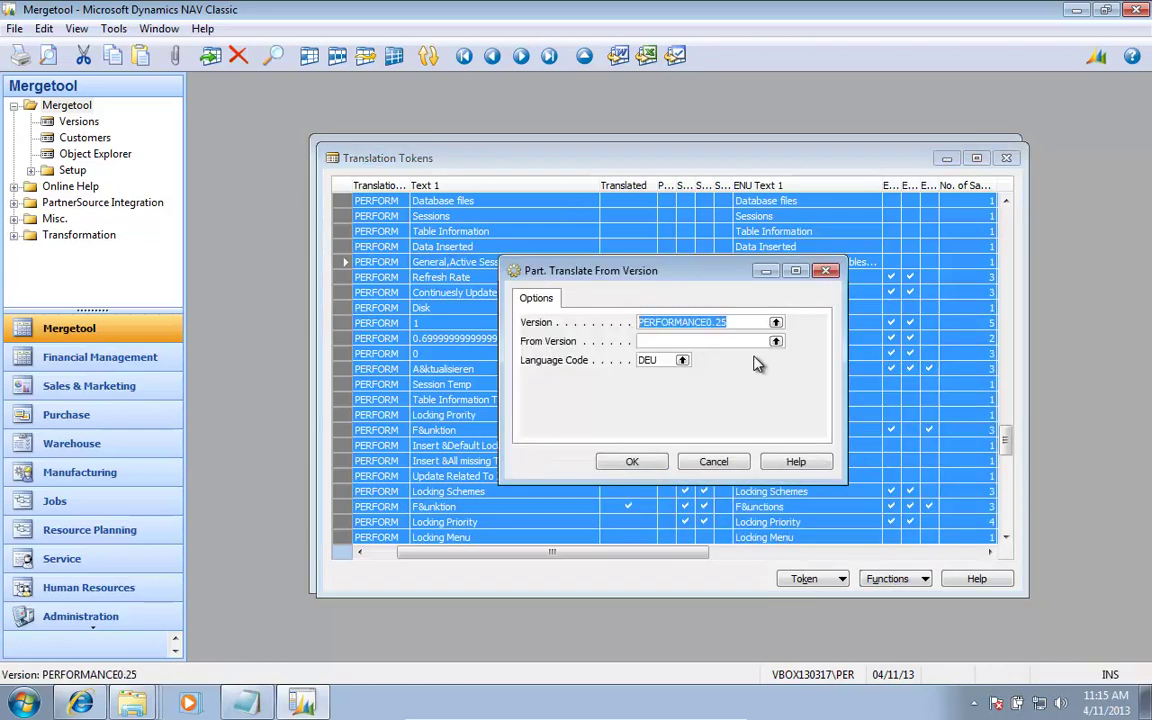
{"action": "left_click", "coordinate": [775, 341]}
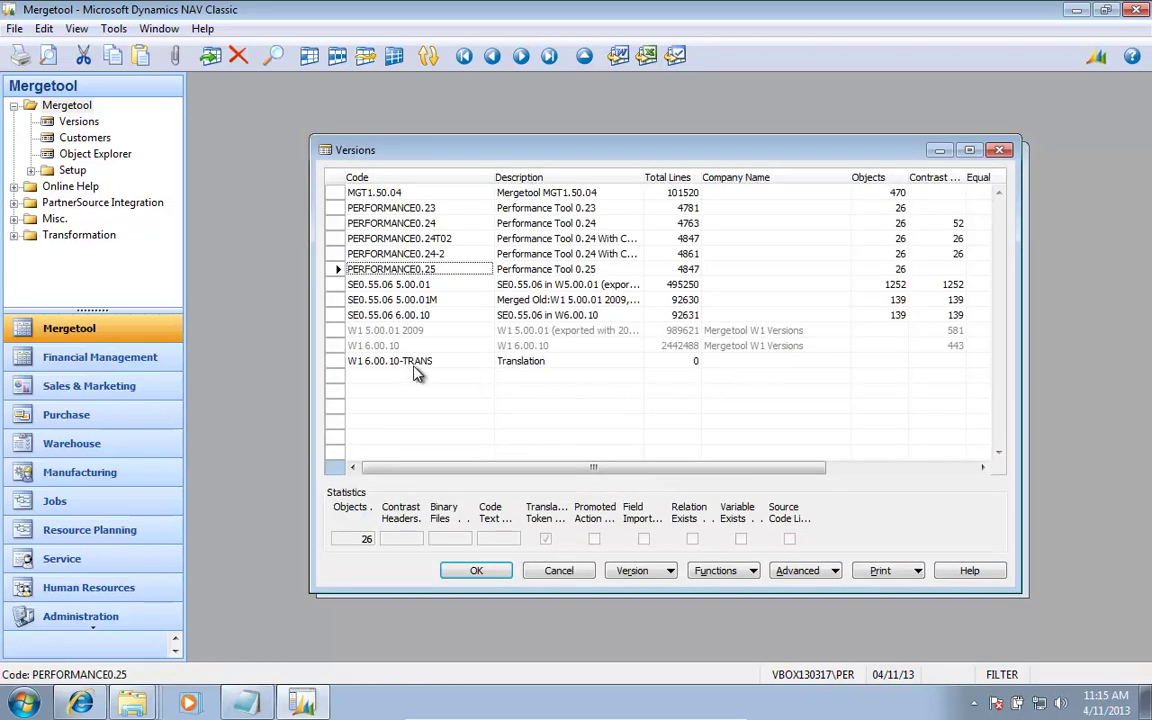
{"action": "left_click", "coordinate": [414, 364]}
{"action": "left_click", "coordinate": [466, 570]}
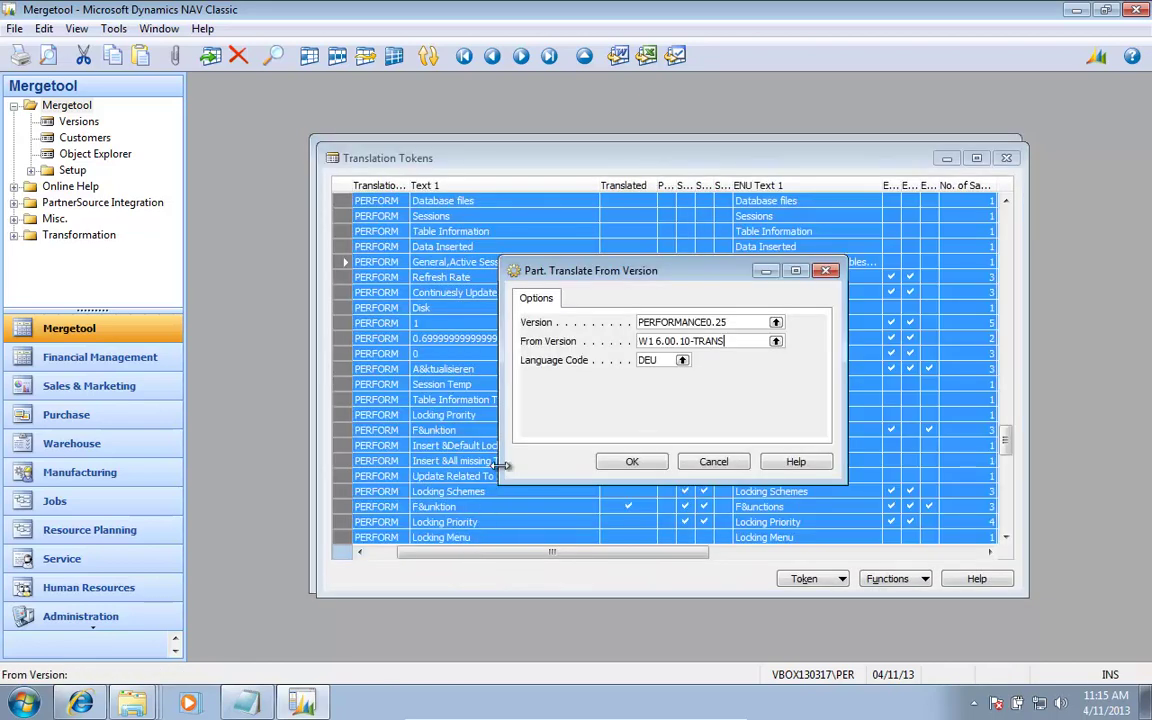
{"action": "left_click", "coordinate": [632, 462]}
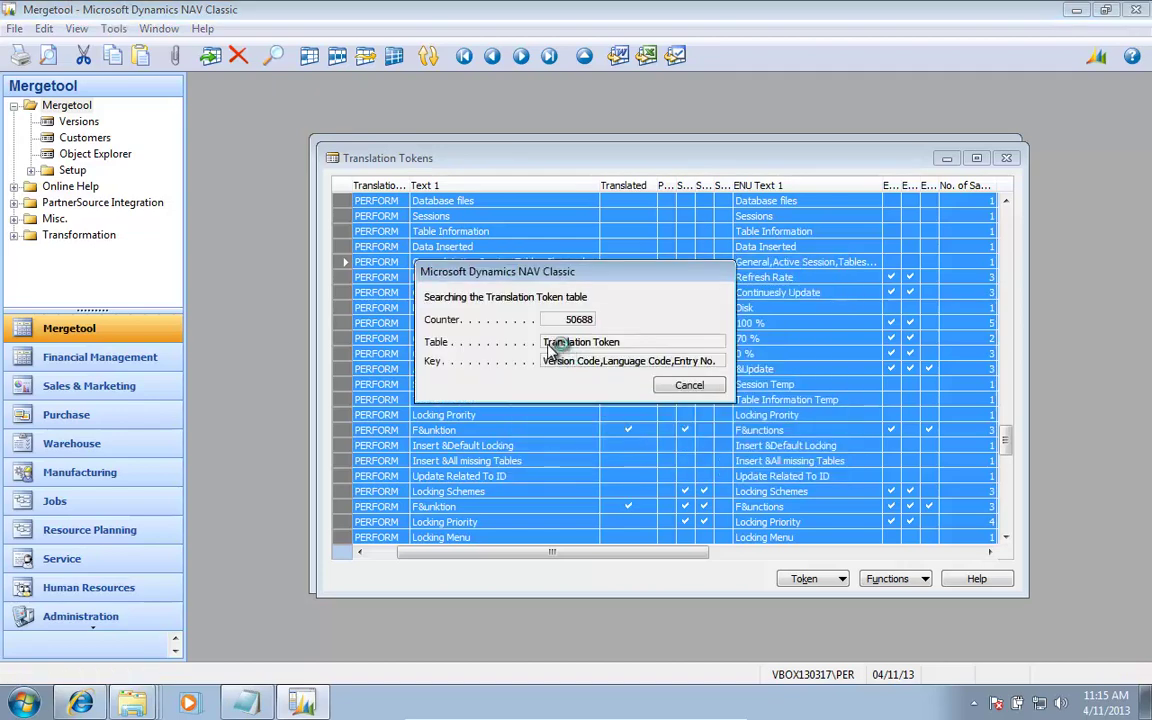
{"action": "left_click", "coordinate": [736, 417]}
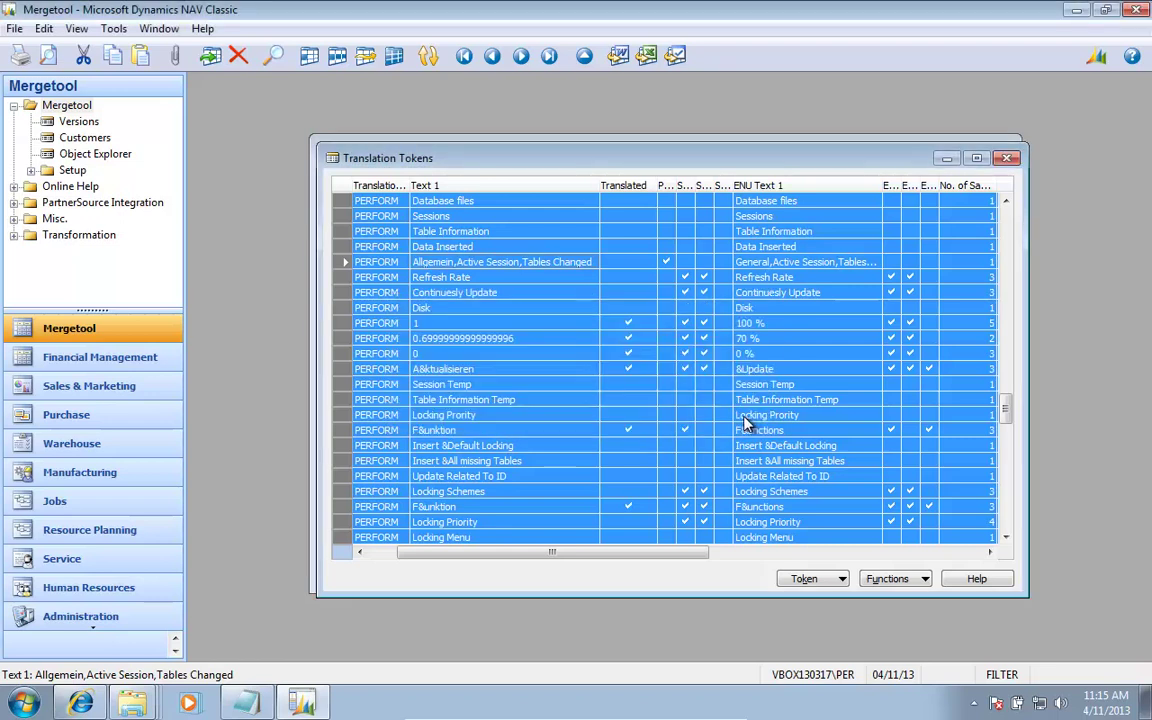
{"action": "left_click", "coordinate": [476, 258]}
{"action": "key", "text": "Escape"}
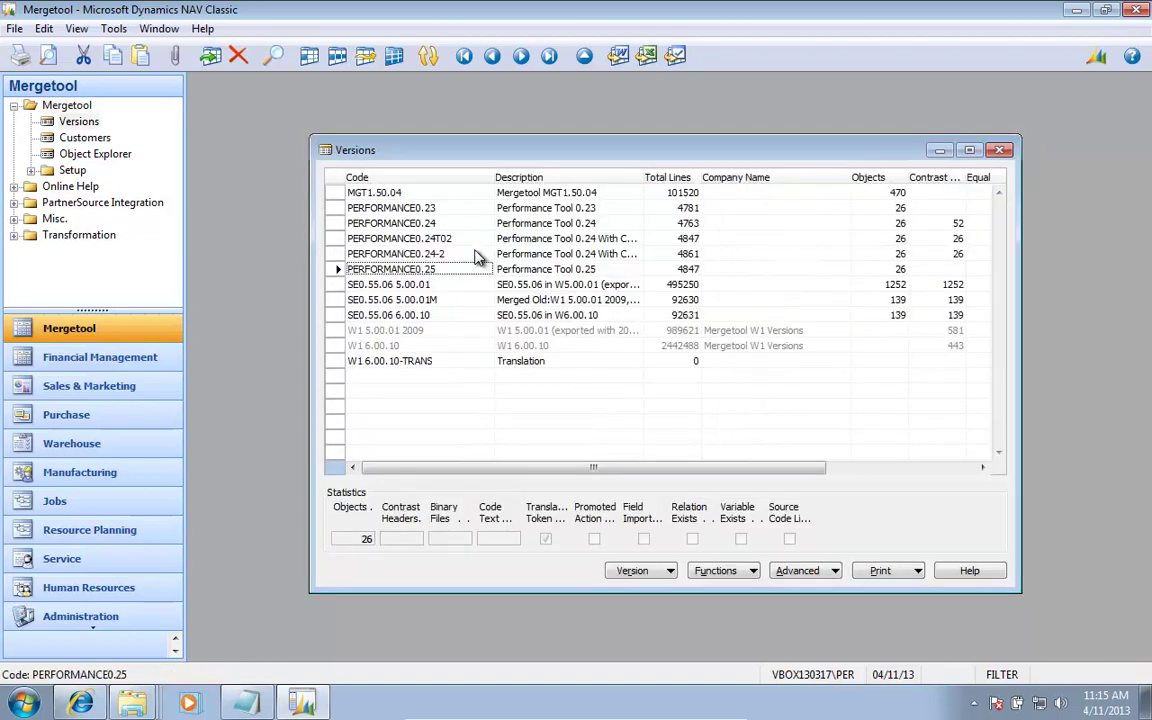